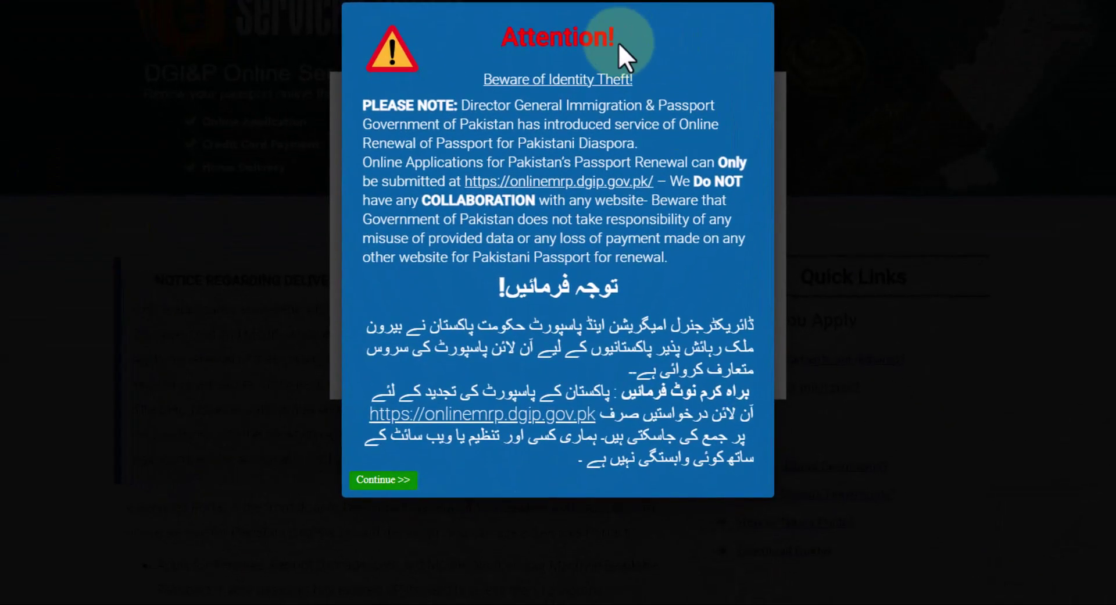
Dismiss the identity-theft and outdated-browser notices, then choose GET STARTED for the online application
click(373, 478)
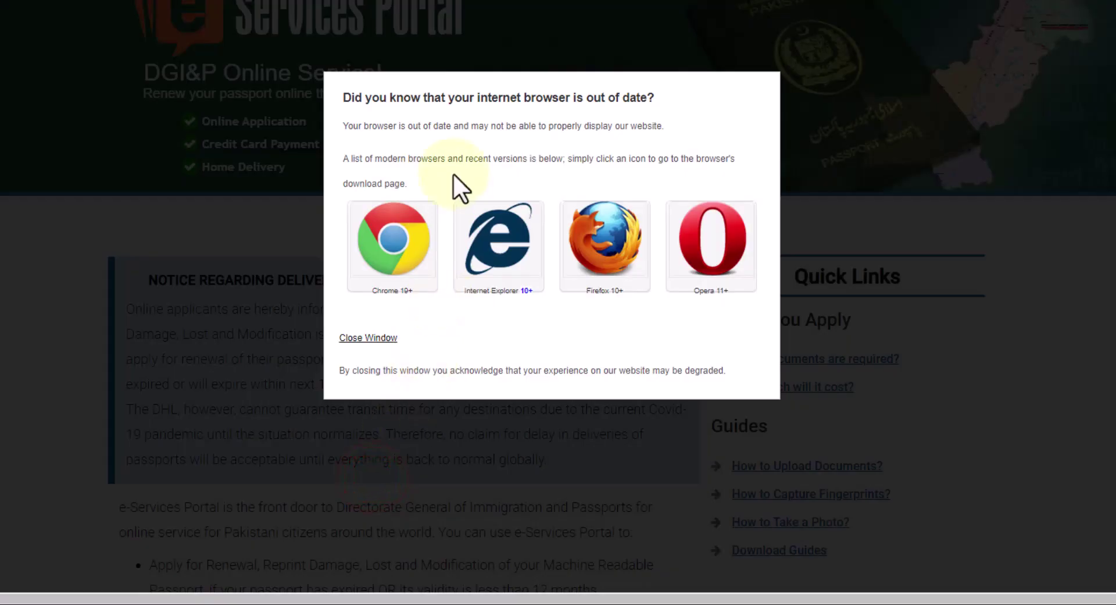
click(367, 336)
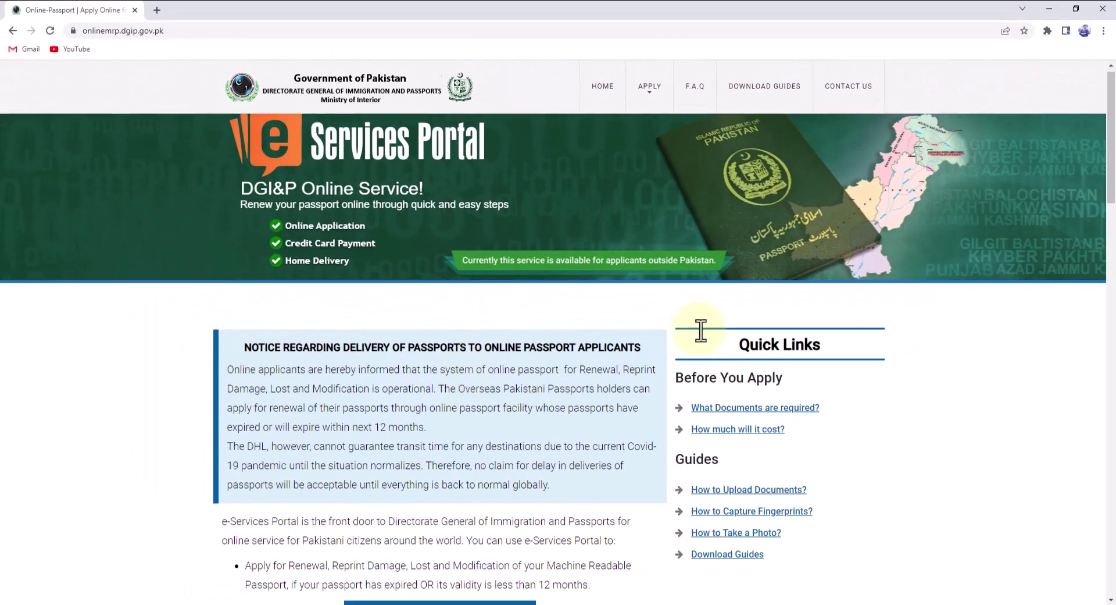
scroll(701, 331, down, 2)
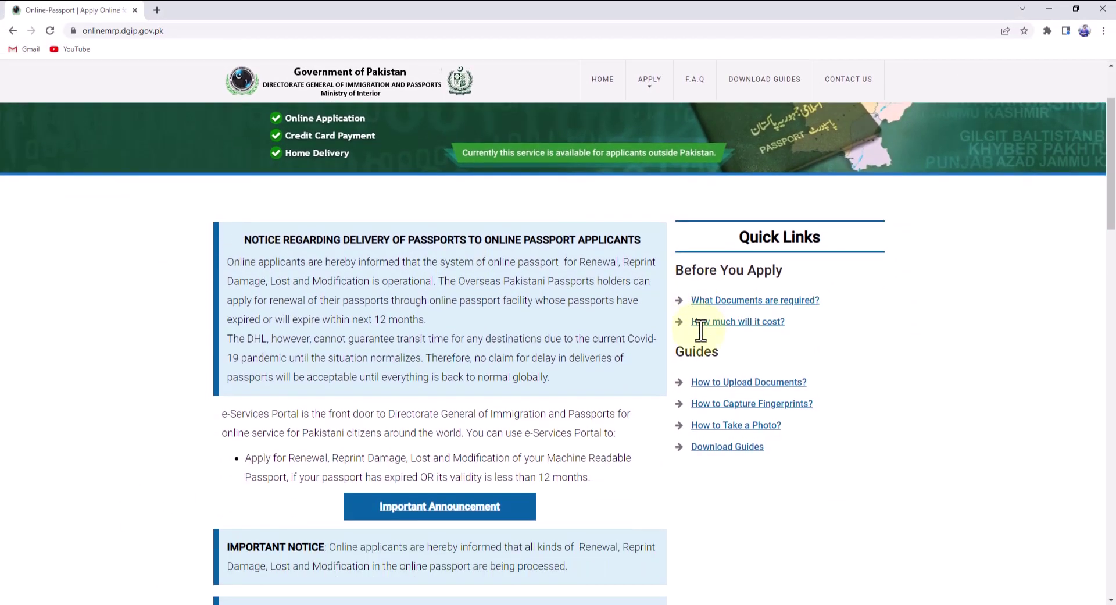
scroll(708, 318, up, 2)
scroll(677, 356, down, 2)
scroll(678, 356, down, 2)
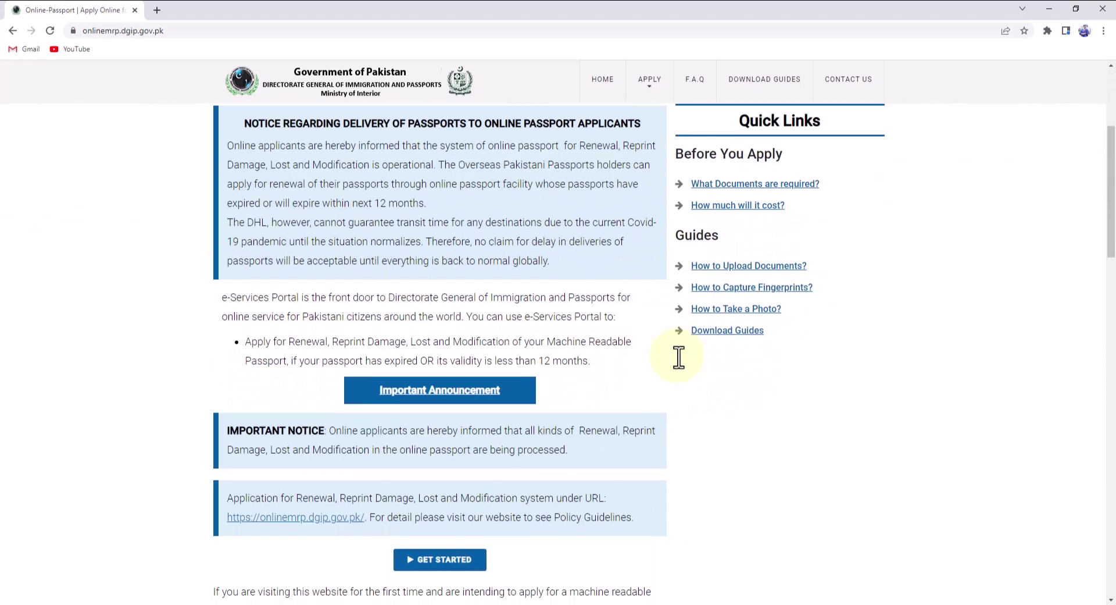
scroll(683, 364, up, 1)
scroll(570, 303, down, 1)
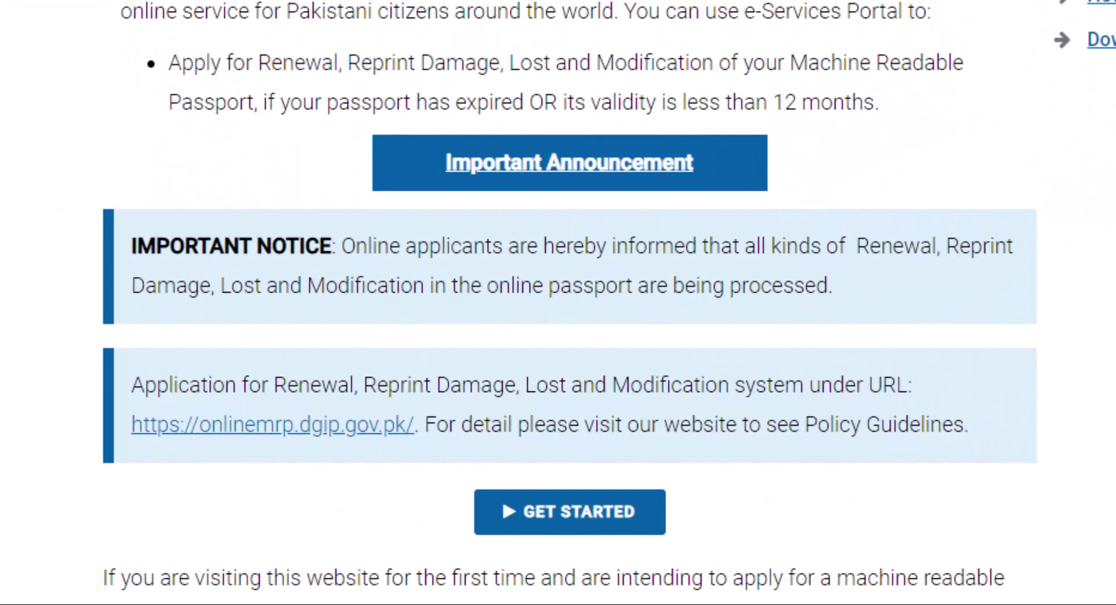
scroll(570, 302, down, 2)
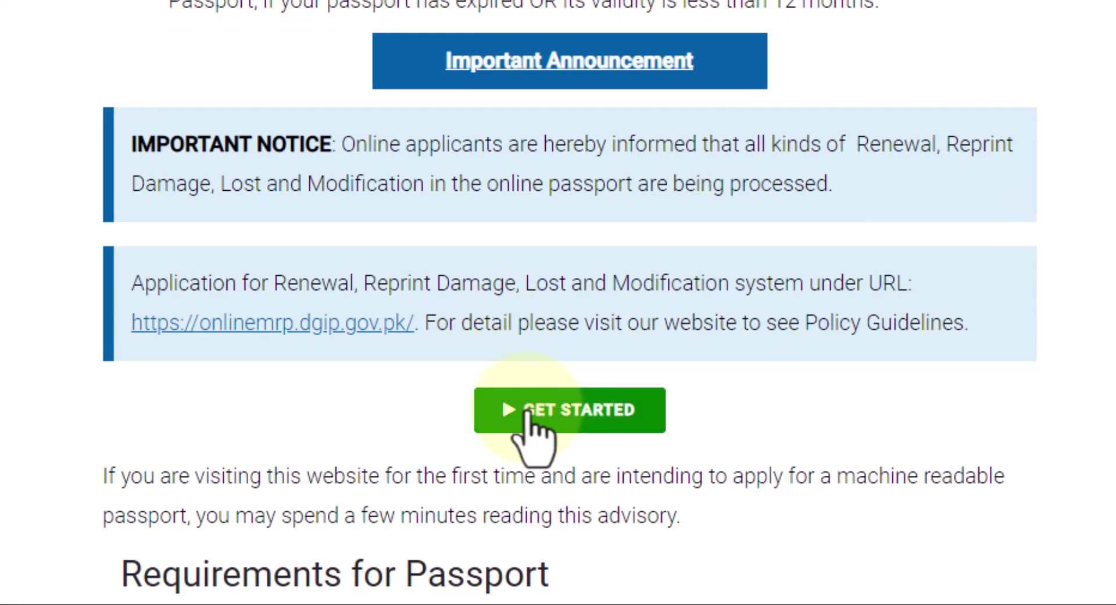
click(561, 414)
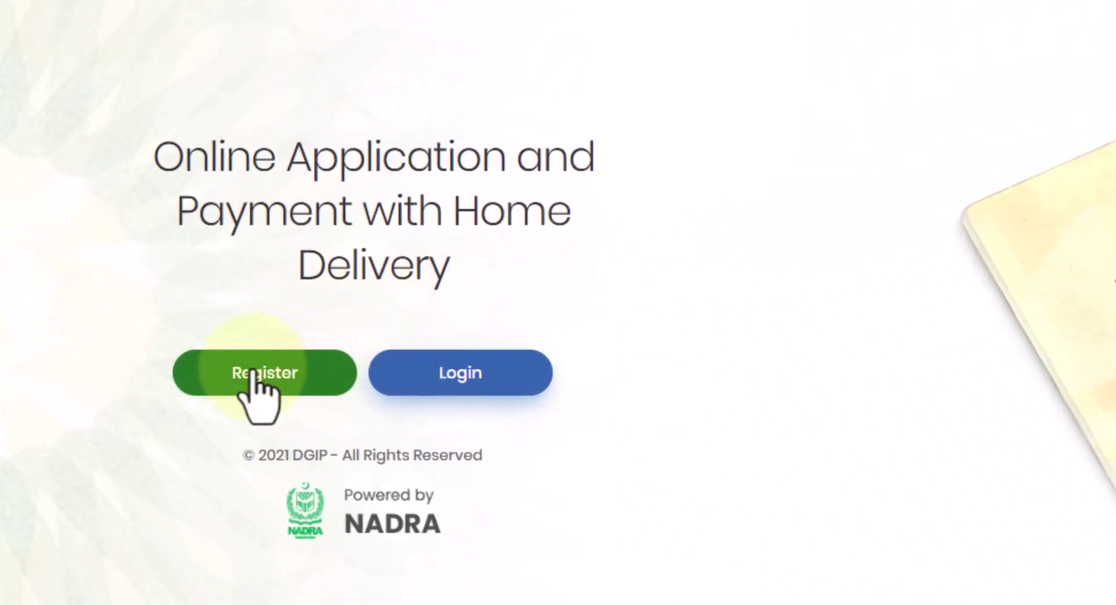
click(126, 366)
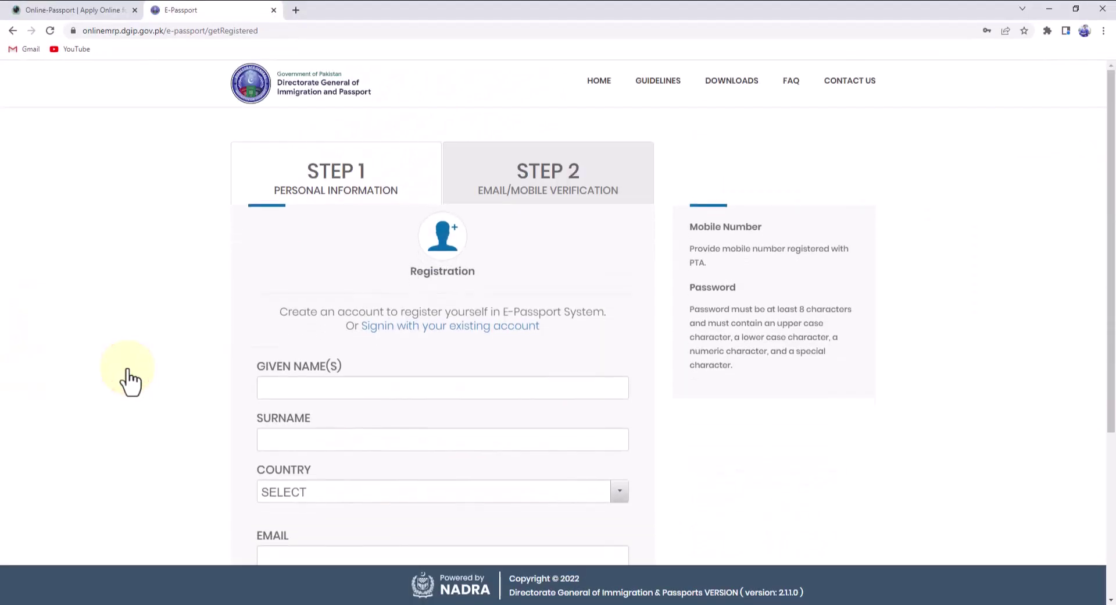
scroll(343, 385, down, 4)
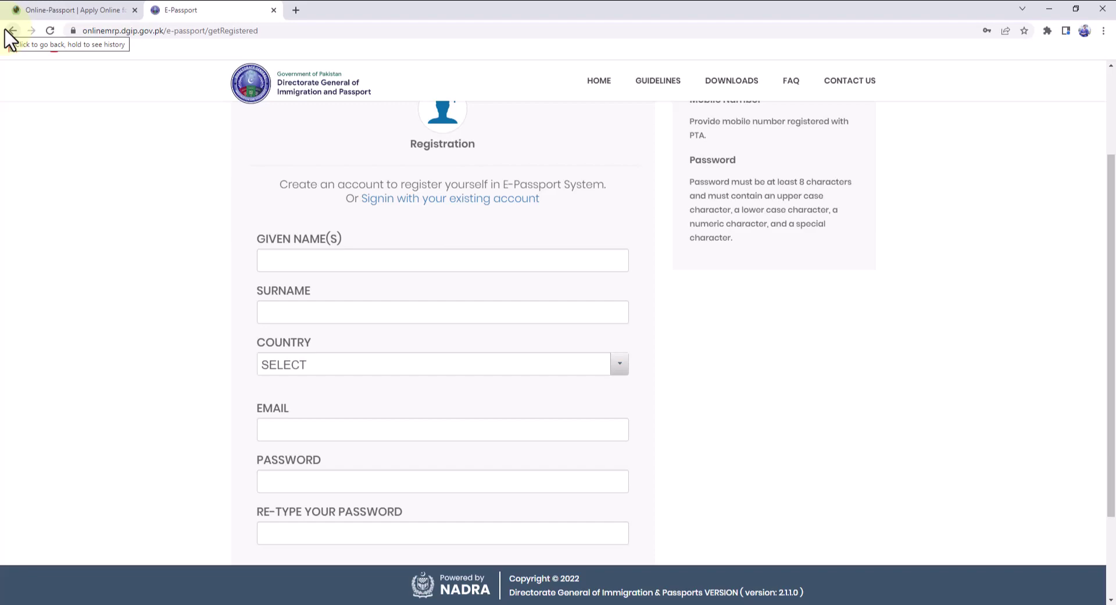
click(12, 31)
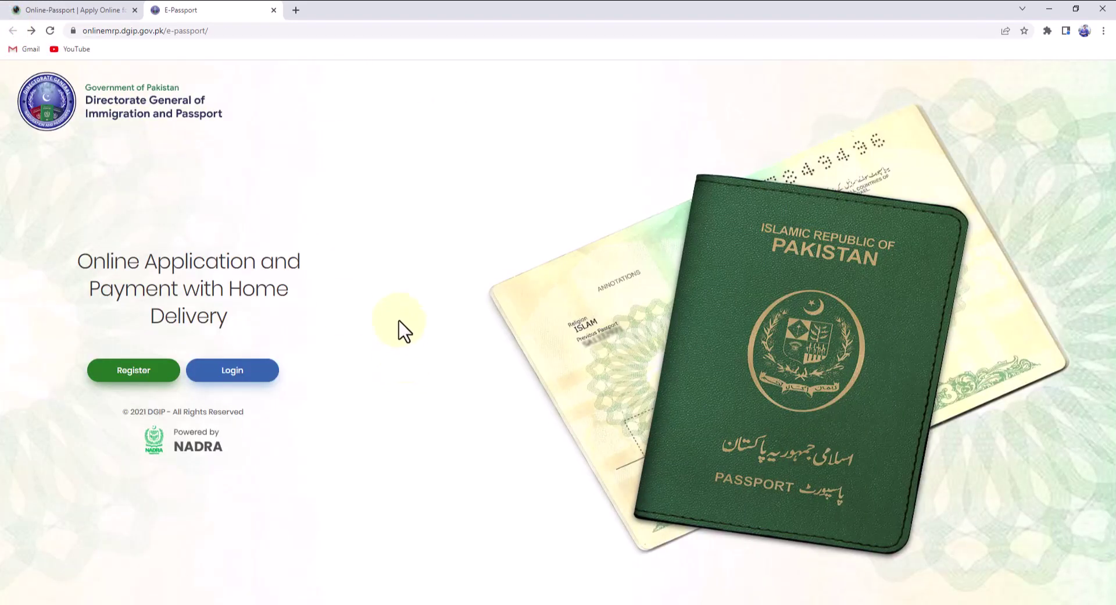
Log in to the E-Passport account using the account credentials and picture code KD6
click(231, 372)
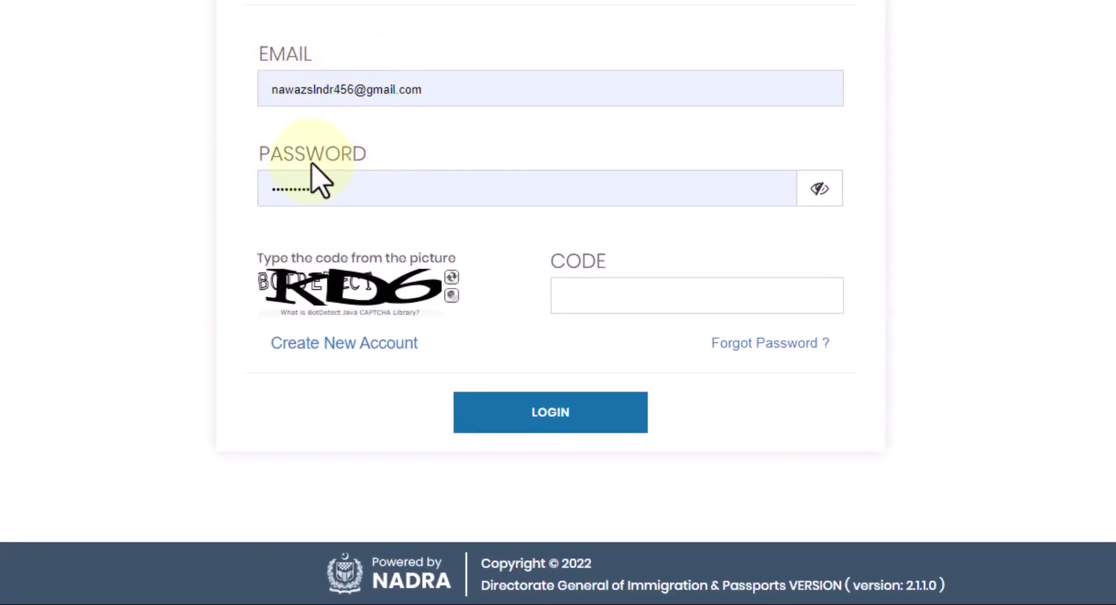
click(593, 290)
text(KD6)
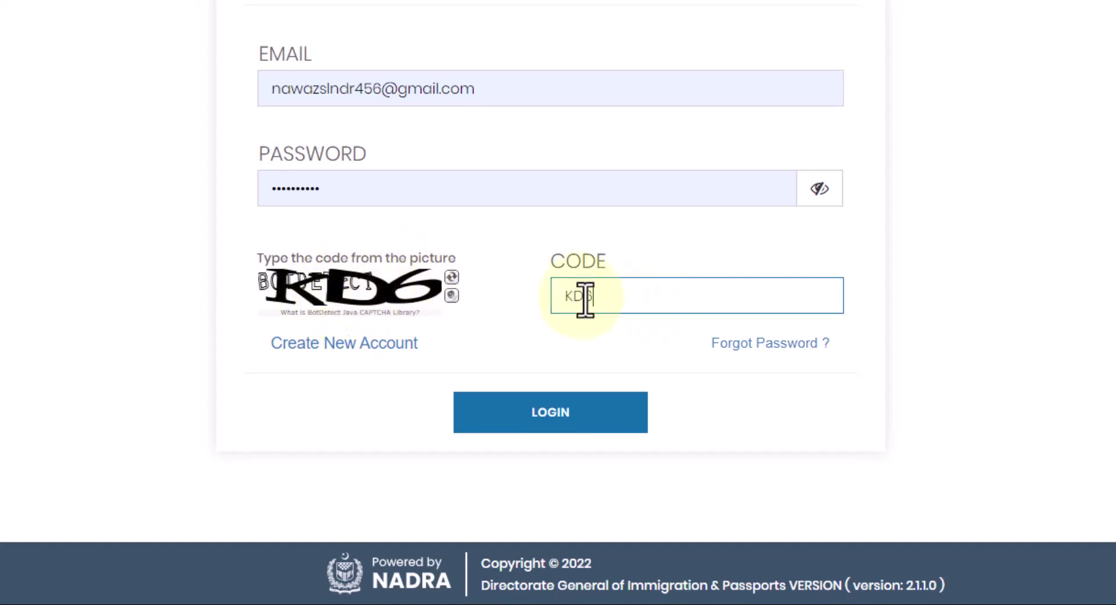
click(572, 407)
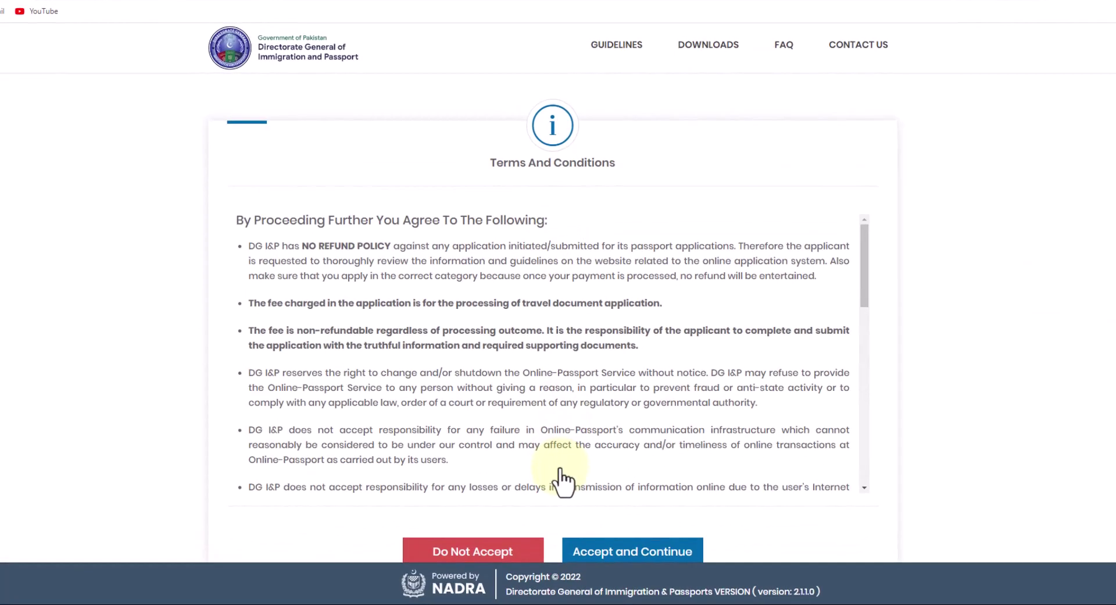
scroll(556, 455, down, 3)
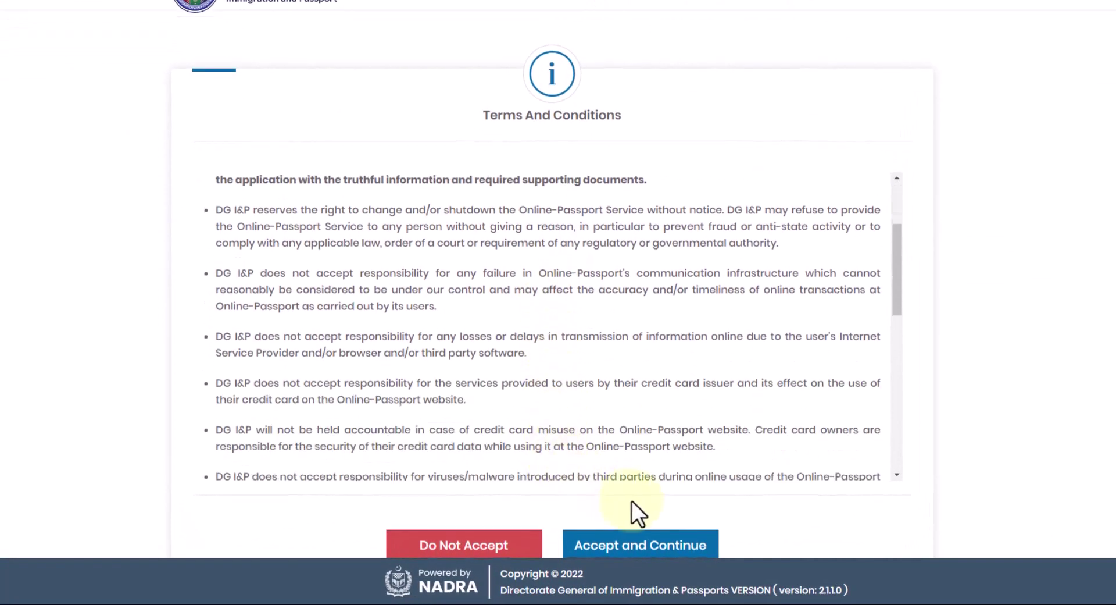
scroll(849, 460, down, 1)
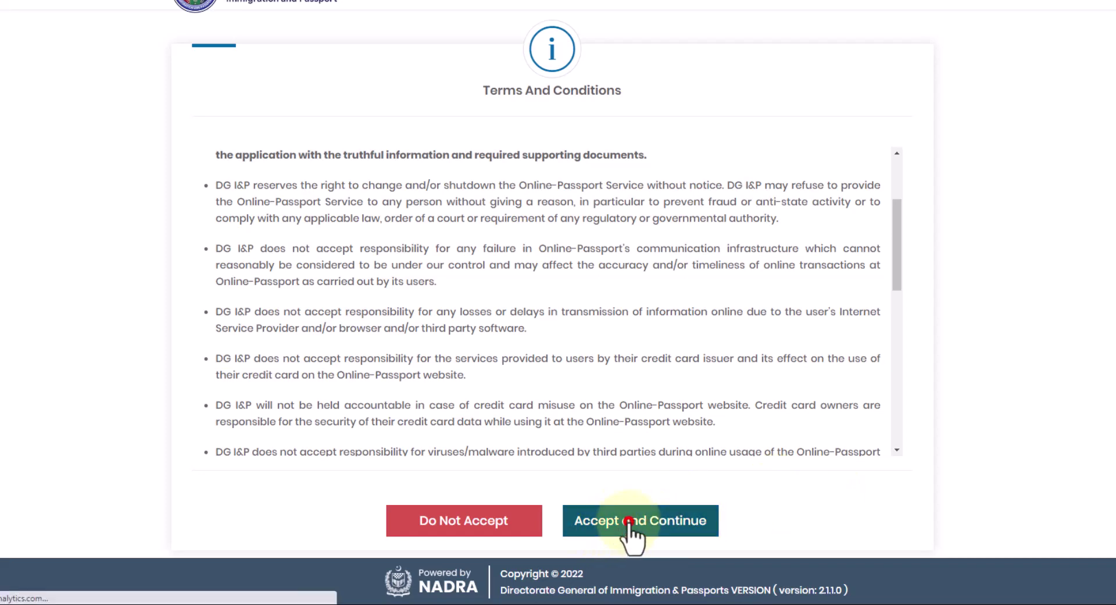
Accept the terms and conditions, then choose New Application
click(611, 536)
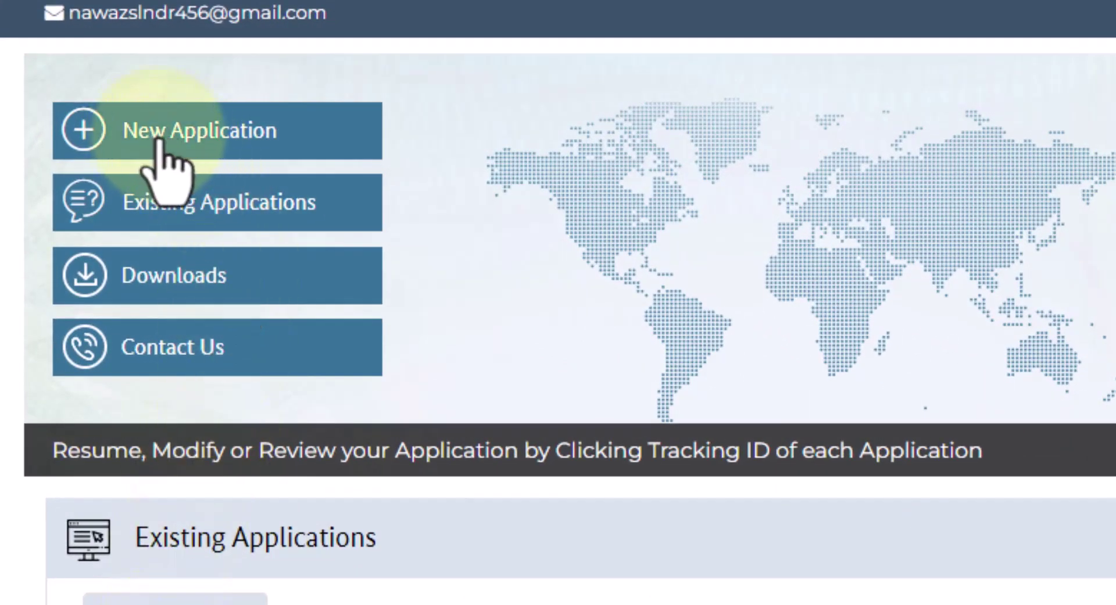
click(157, 139)
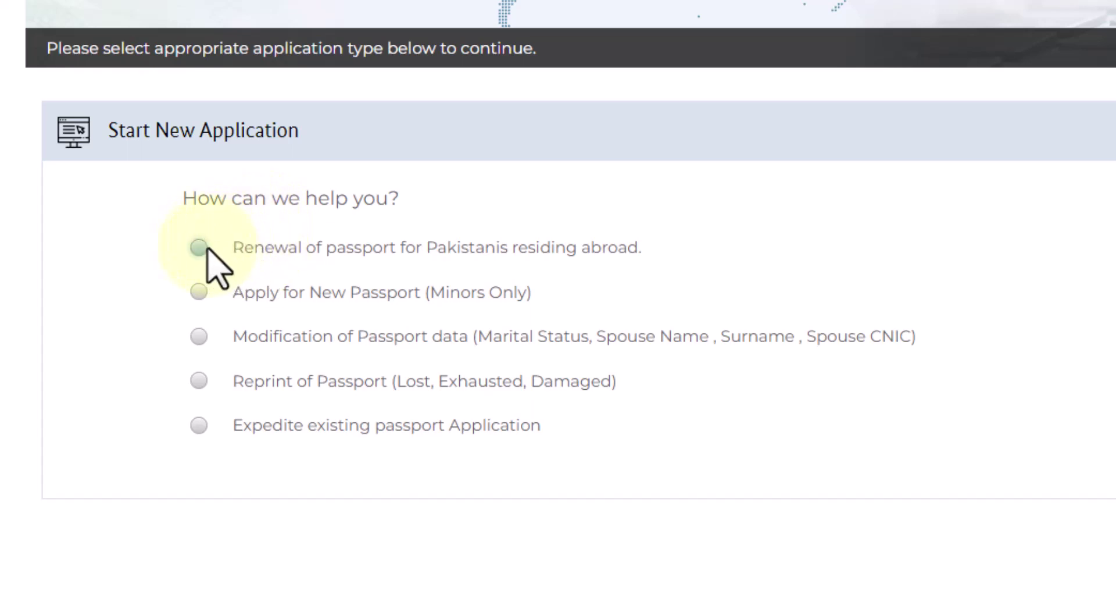
Choose renewal of passport for Pakistanis abroad and answer Yes to possessing the expired passport
click(198, 246)
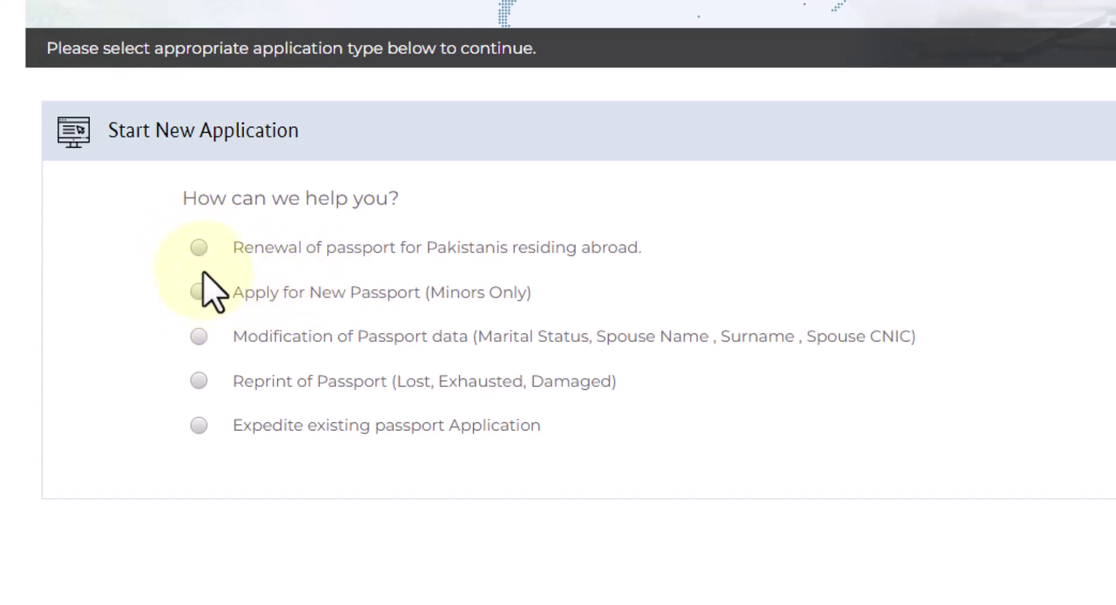
click(199, 249)
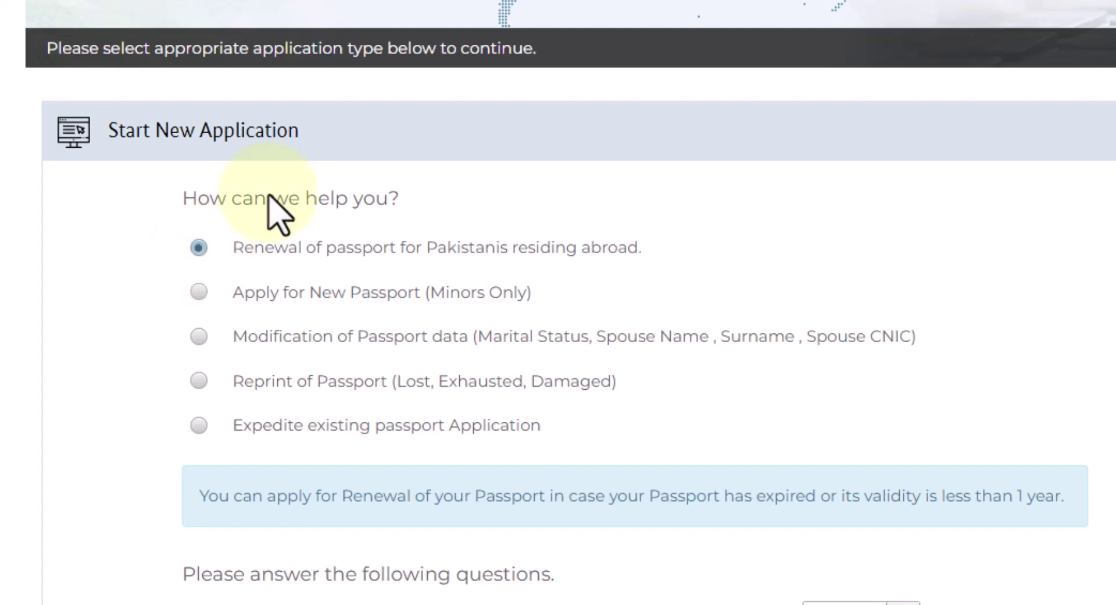
scroll(201, 238, down, 3)
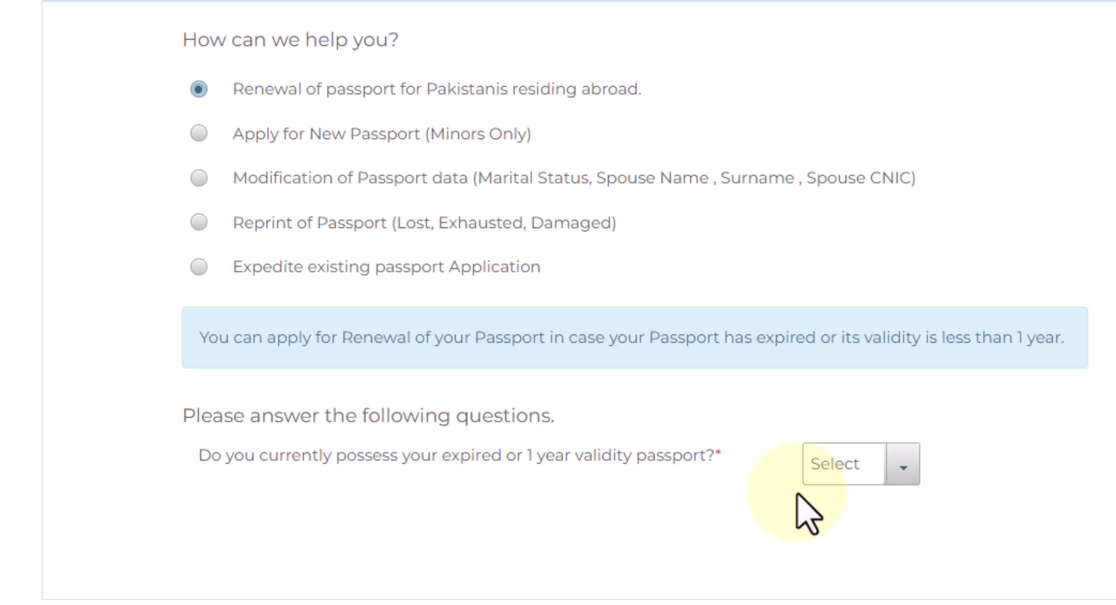
click(814, 464)
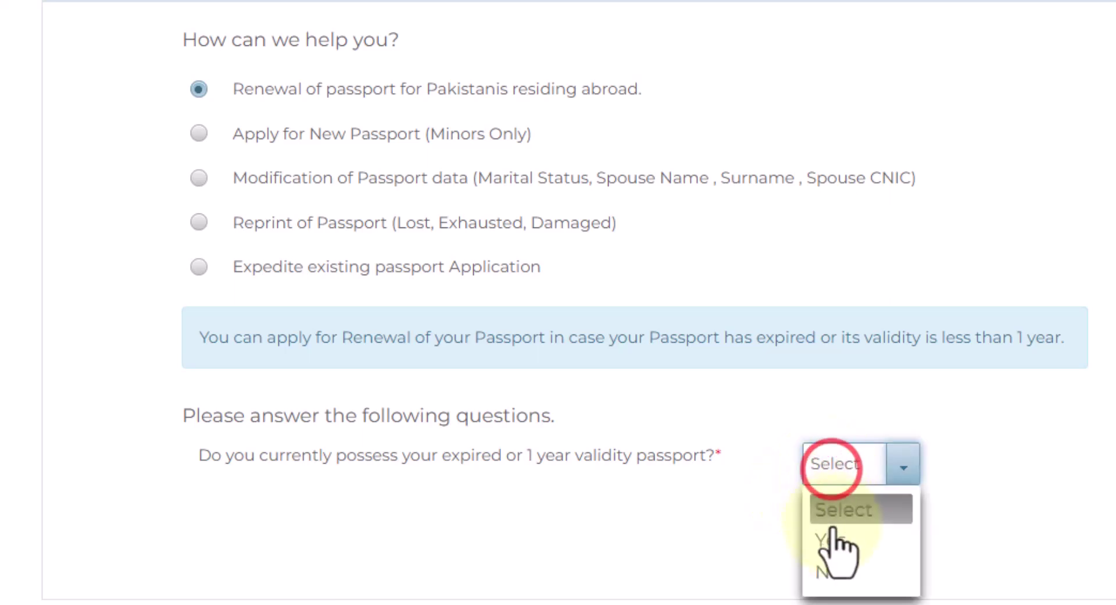
click(835, 536)
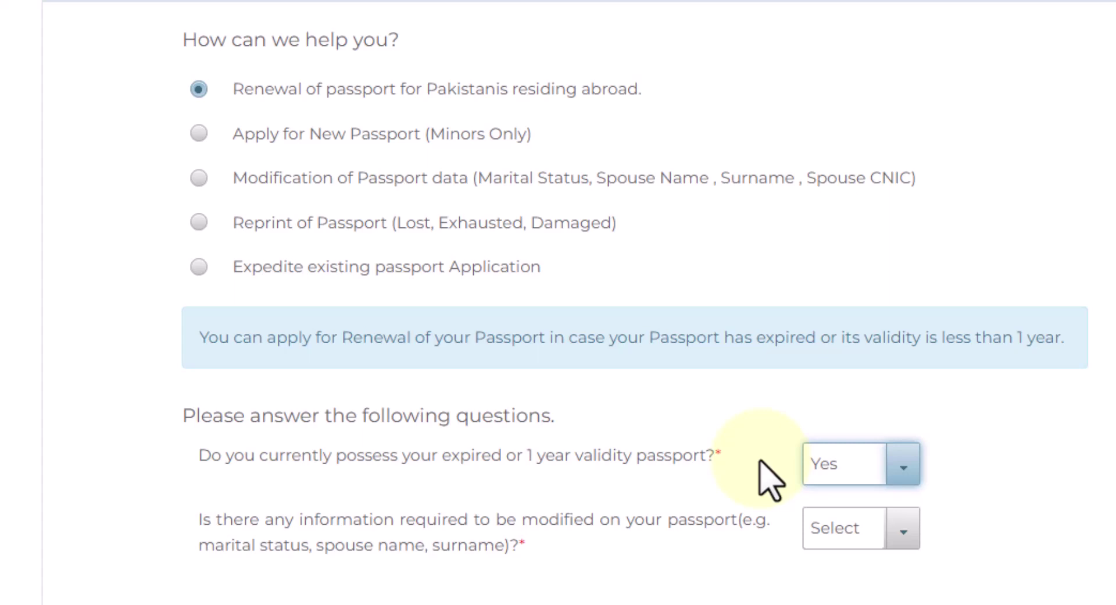
Answer No to needing passport modifications and No to applying for a minor's passport
scroll(759, 457, down, 1)
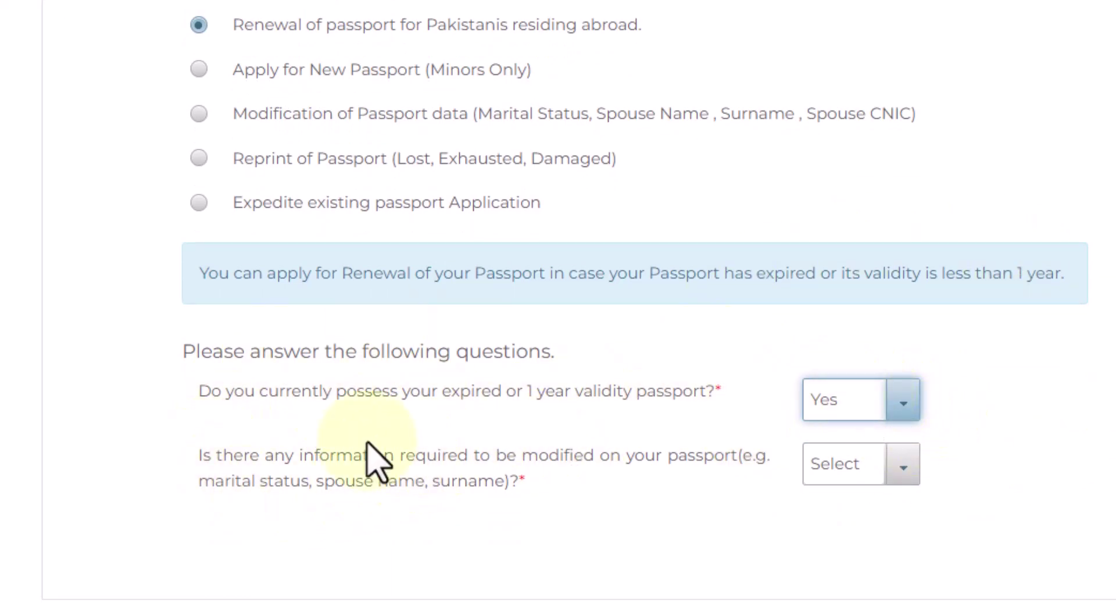
drag(546, 471, 207, 461)
click(324, 470)
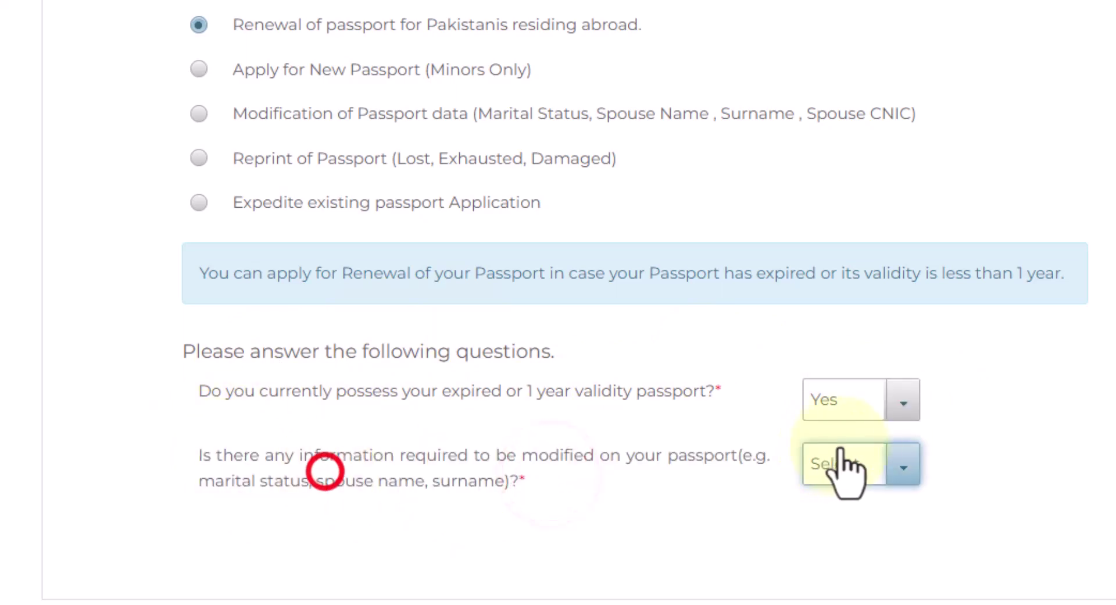
click(843, 463)
click(831, 568)
scroll(829, 575, down, 1)
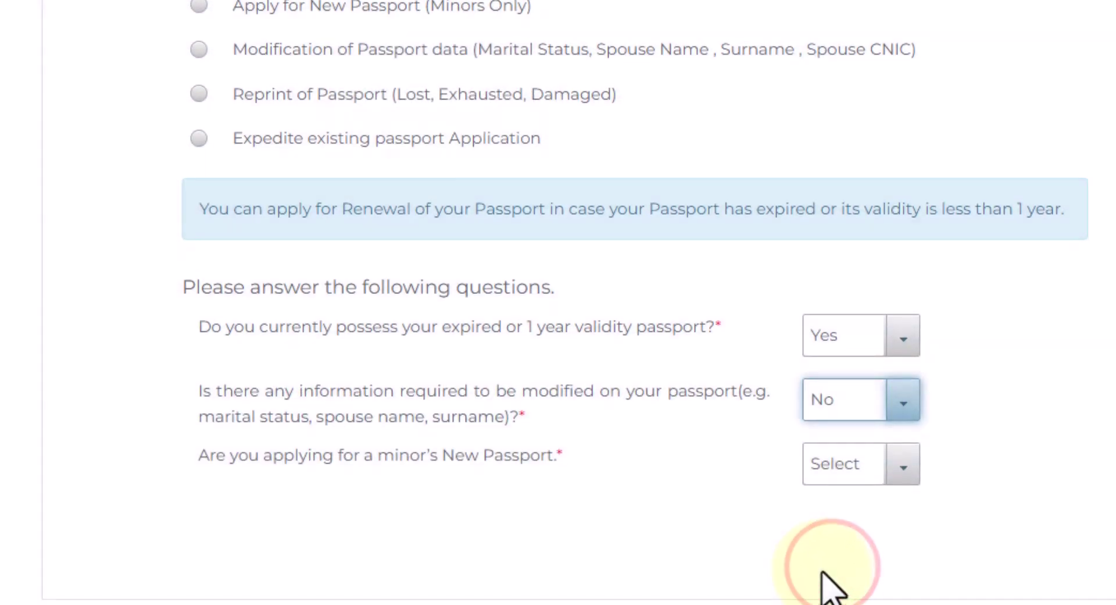
click(186, 457)
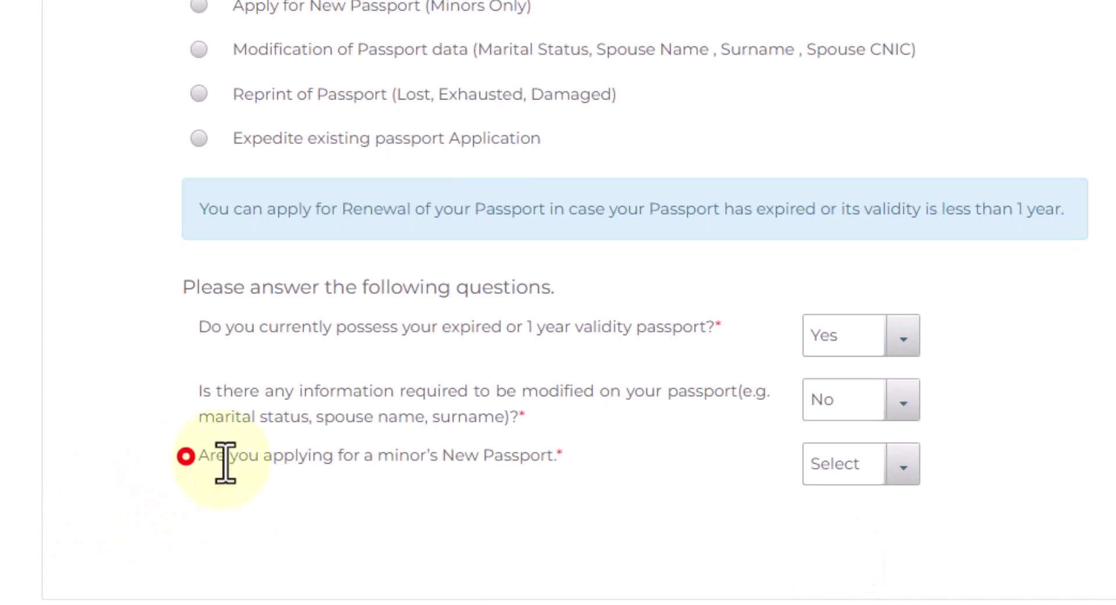
drag(226, 462, 585, 461)
click(585, 461)
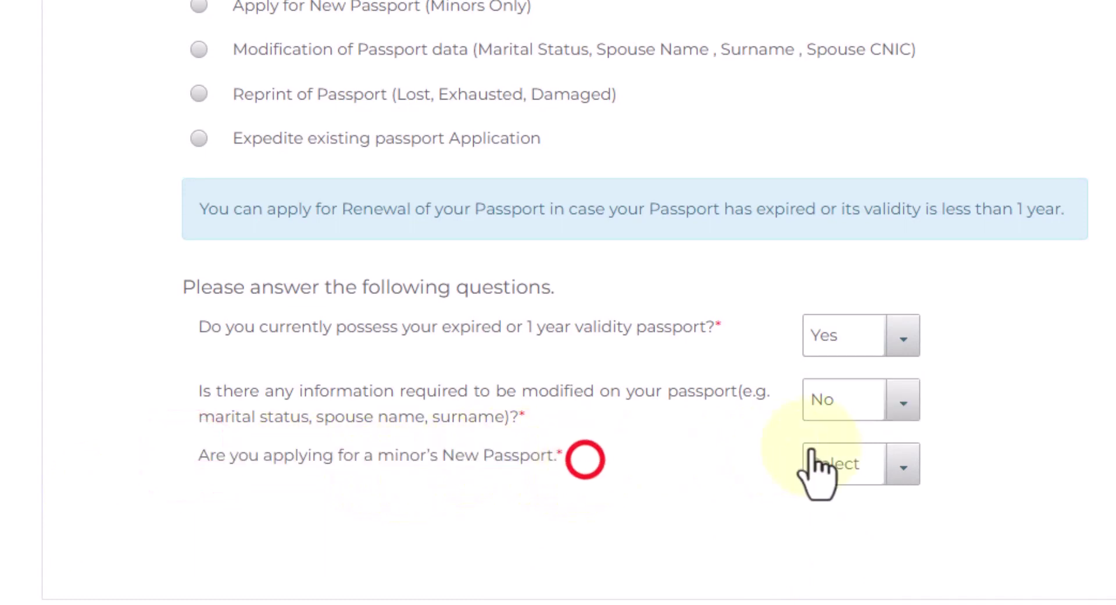
click(836, 458)
click(865, 570)
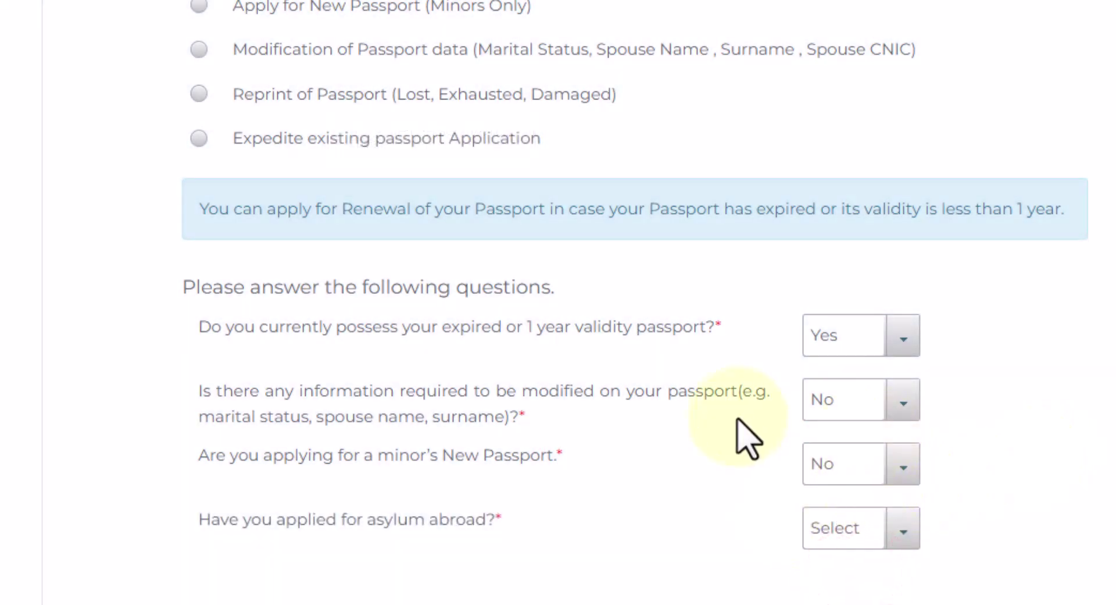
Answer No to having applied for asylum abroad
scroll(442, 569, down, 1)
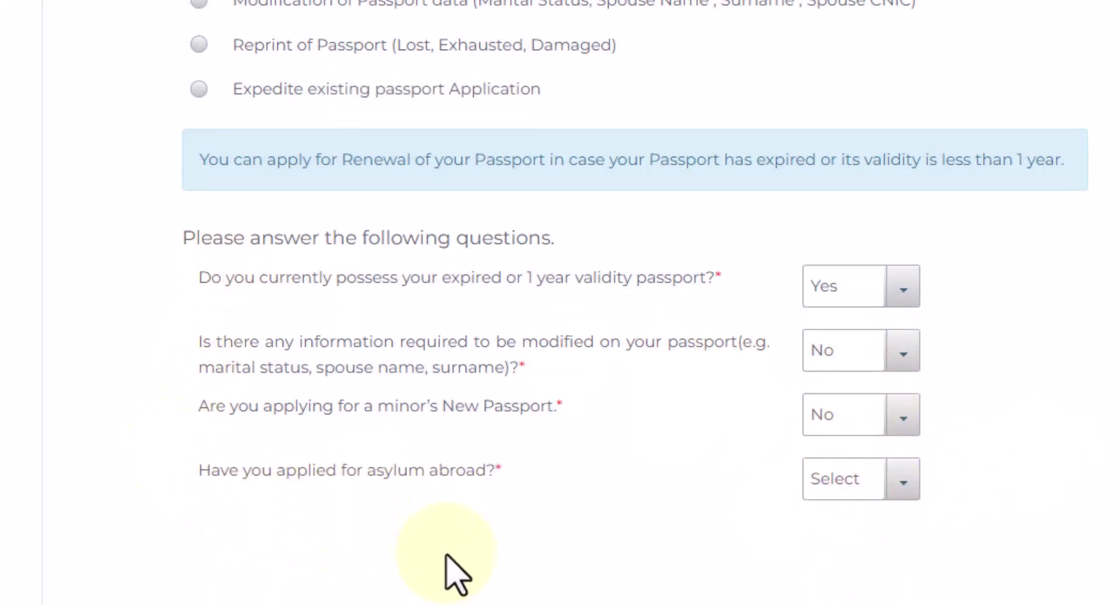
click(903, 462)
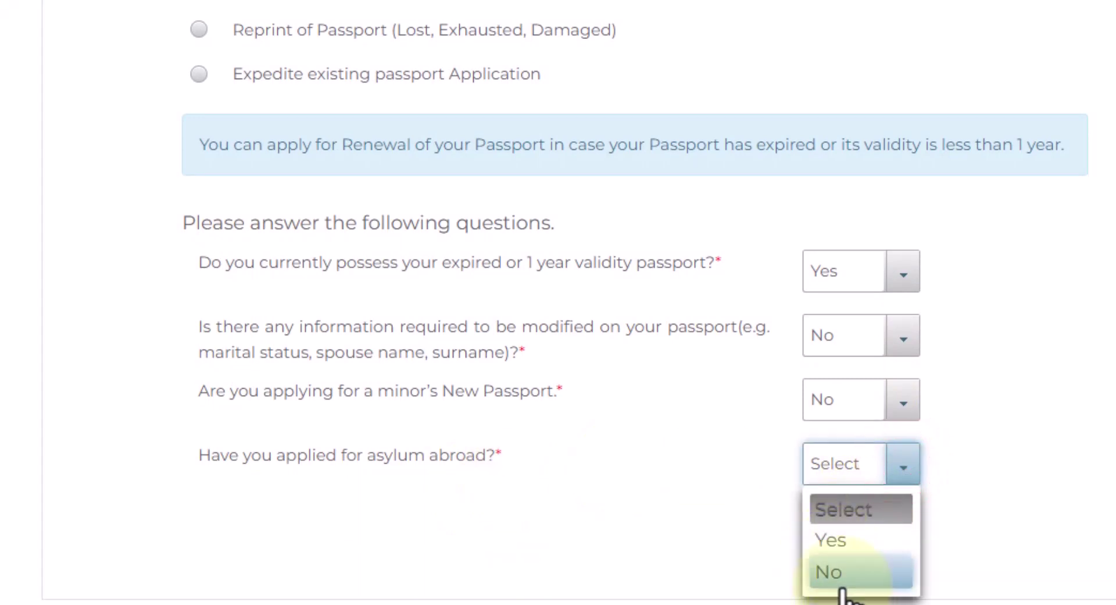
click(846, 588)
scroll(681, 456, up, 2)
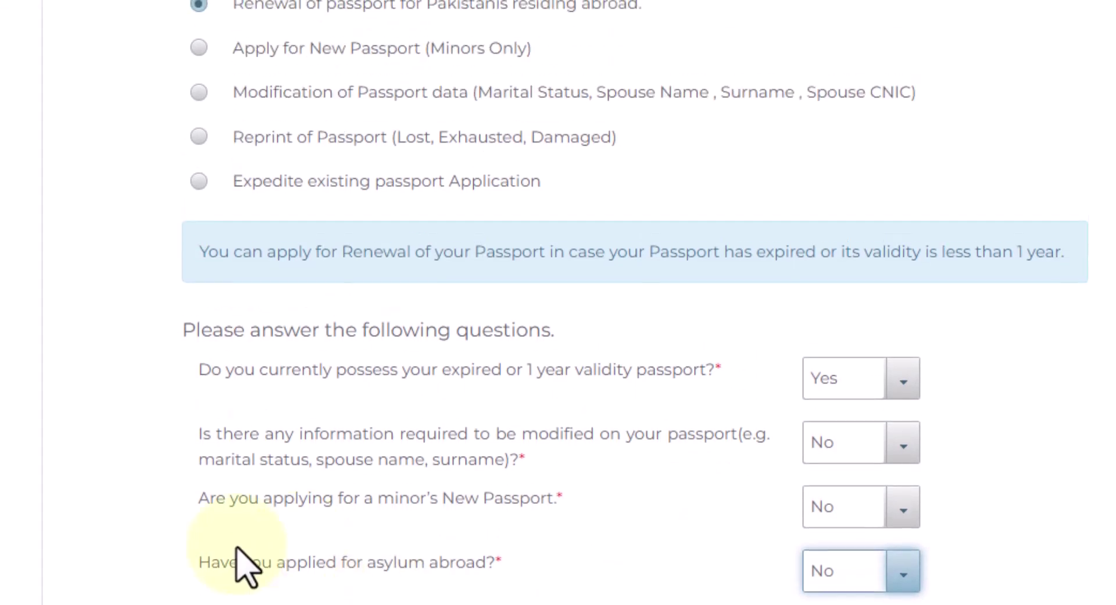
scroll(742, 553, down, 1)
scroll(1023, 474, down, 3)
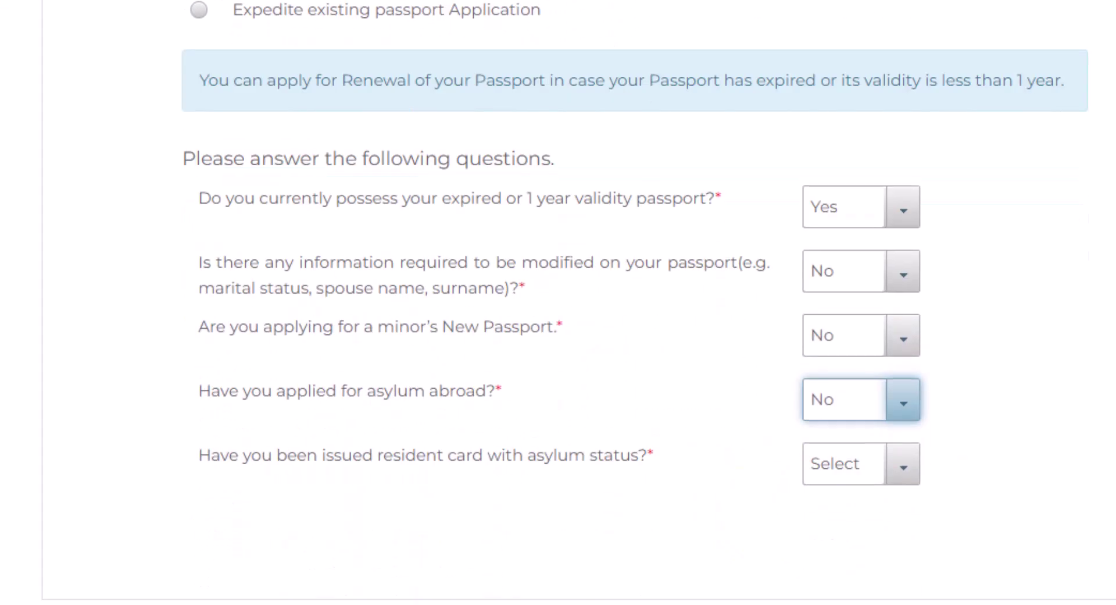
click(903, 464)
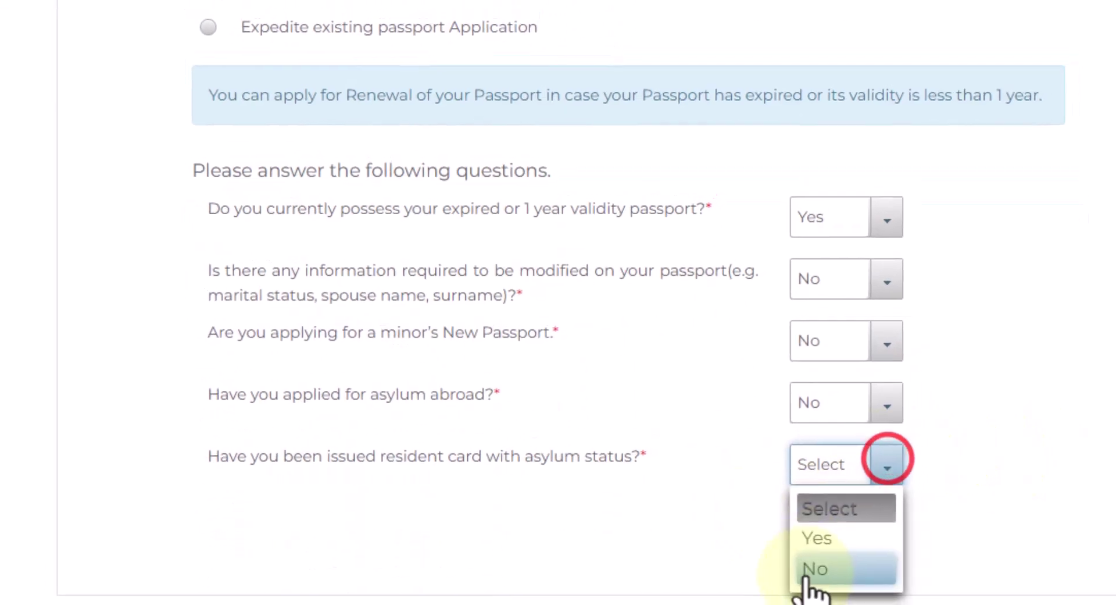
Answer No to the asylum resident card, then enter and verify the 13-digit identity number
click(807, 576)
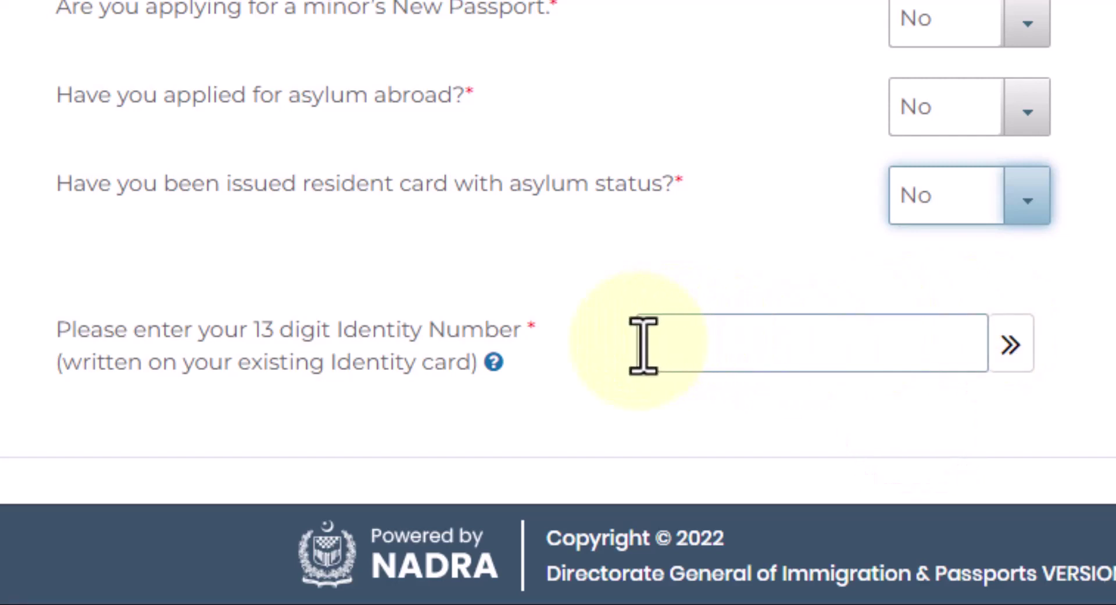
click(643, 343)
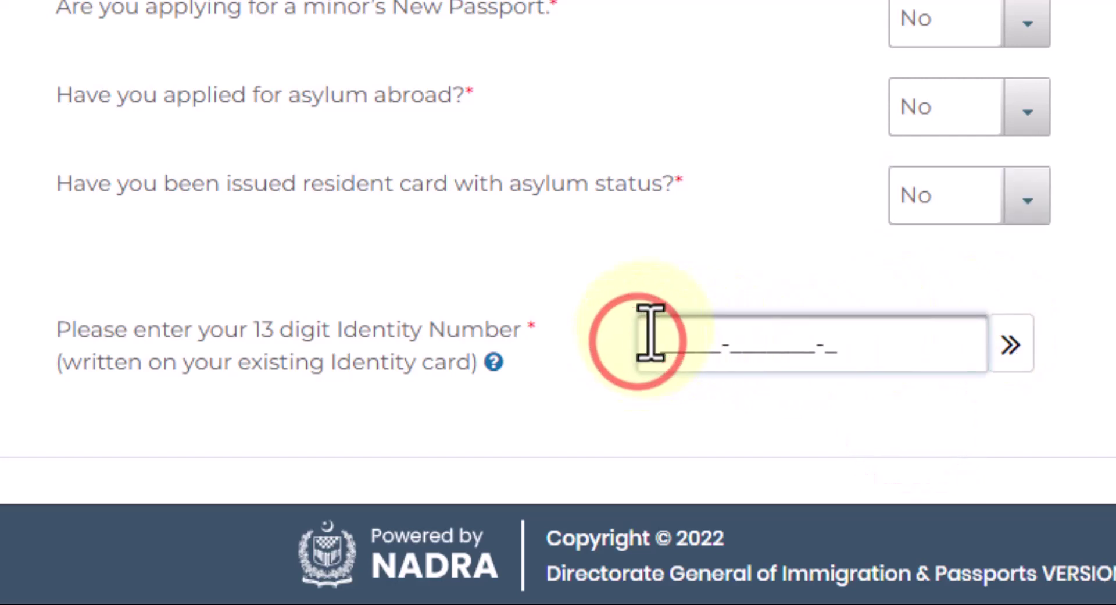
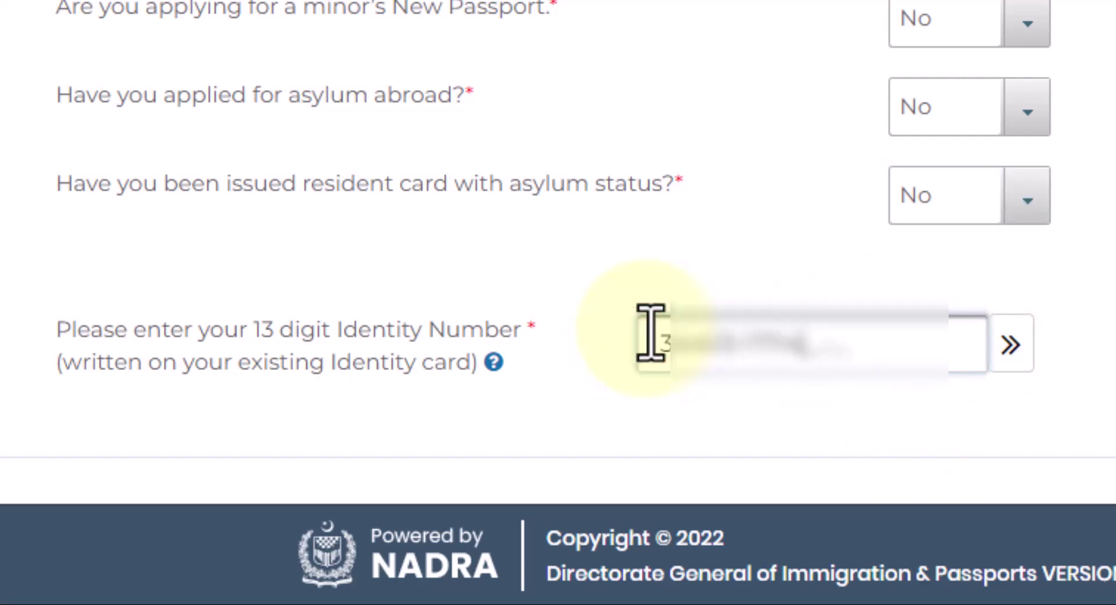
click(1009, 356)
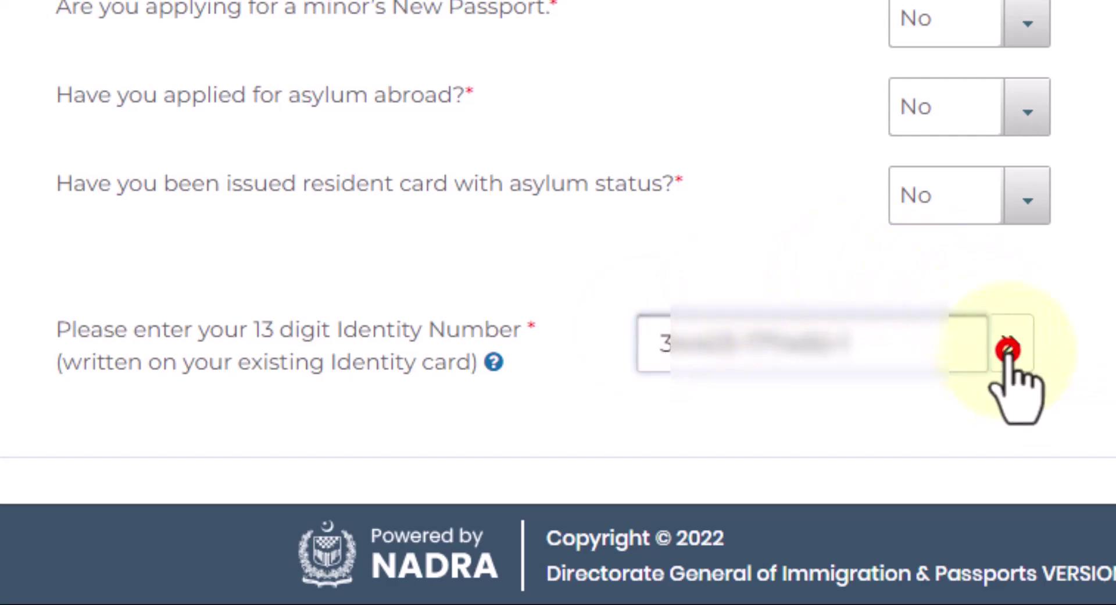
Enter passport expiry date 2028-08-04 and start the renewal application
scroll(1017, 337, down, 3)
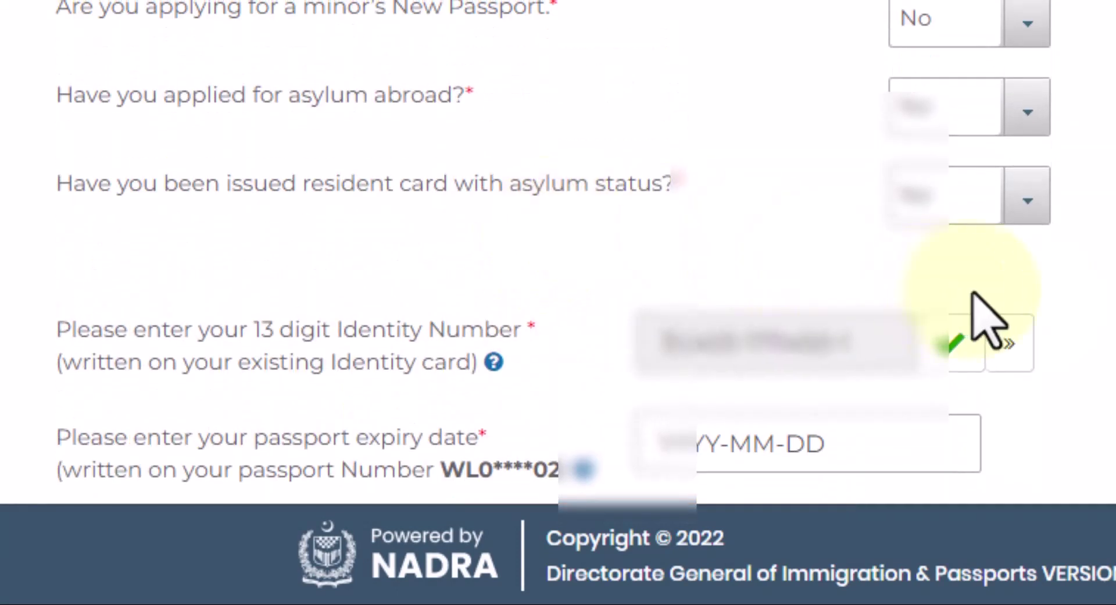
scroll(982, 314, down, 4)
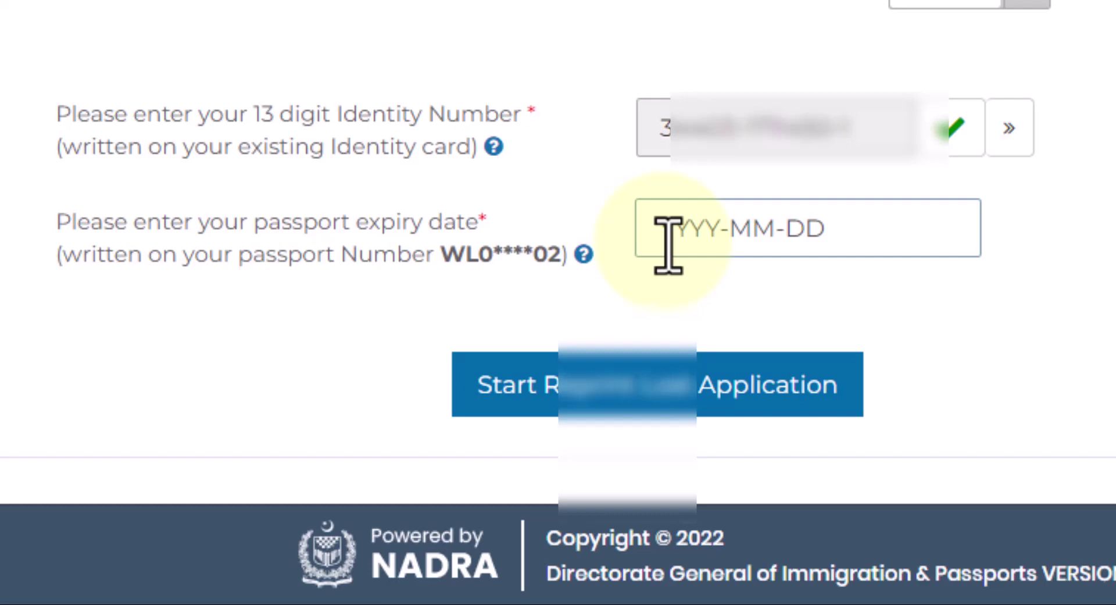
click(668, 245)
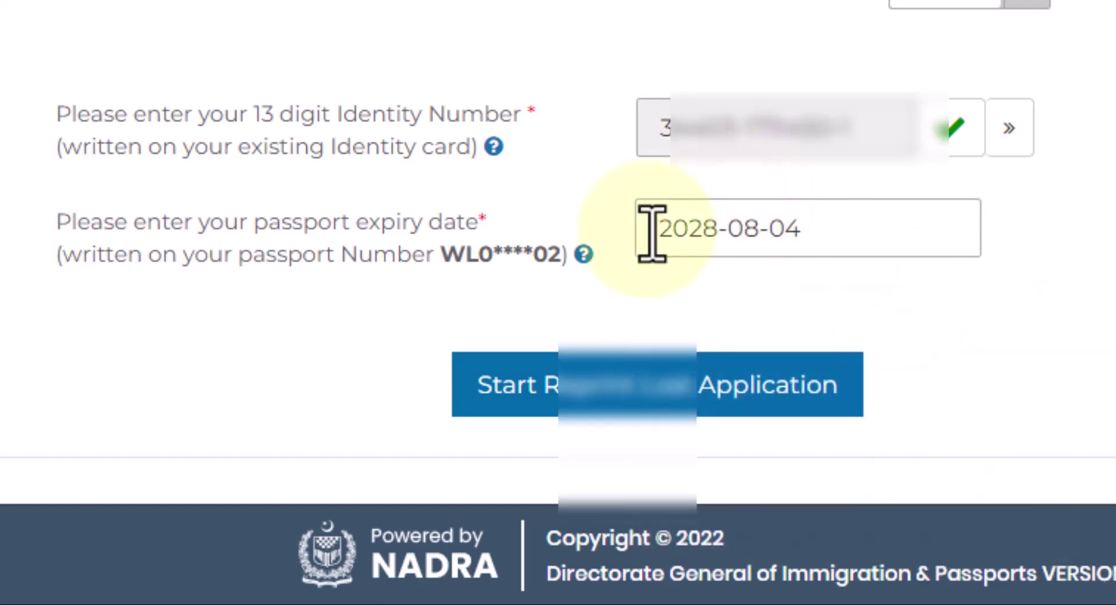
click(611, 384)
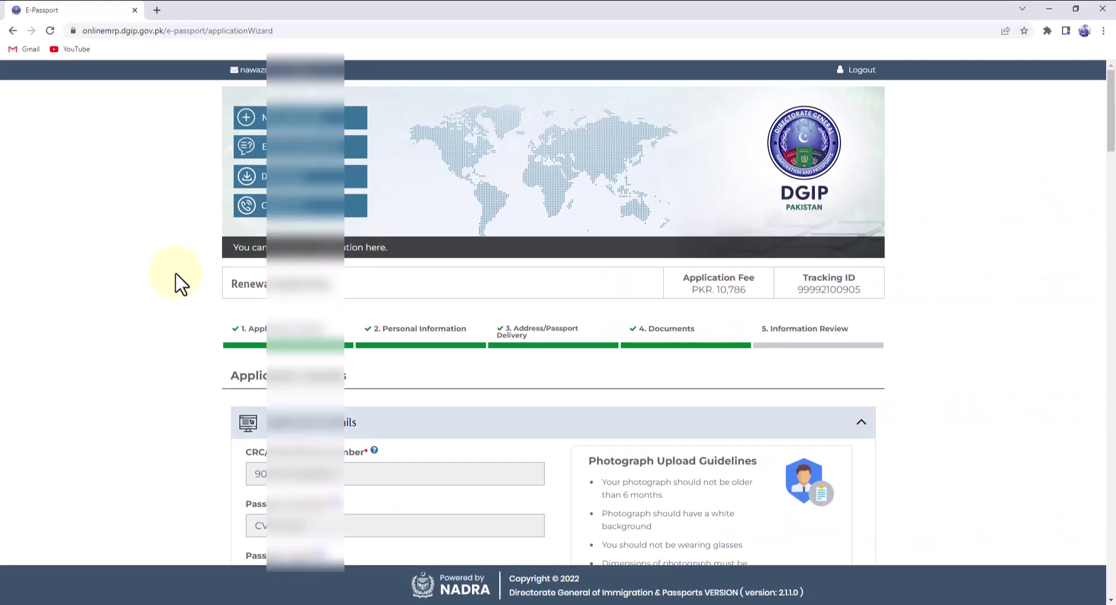
scroll(181, 283, down, 5)
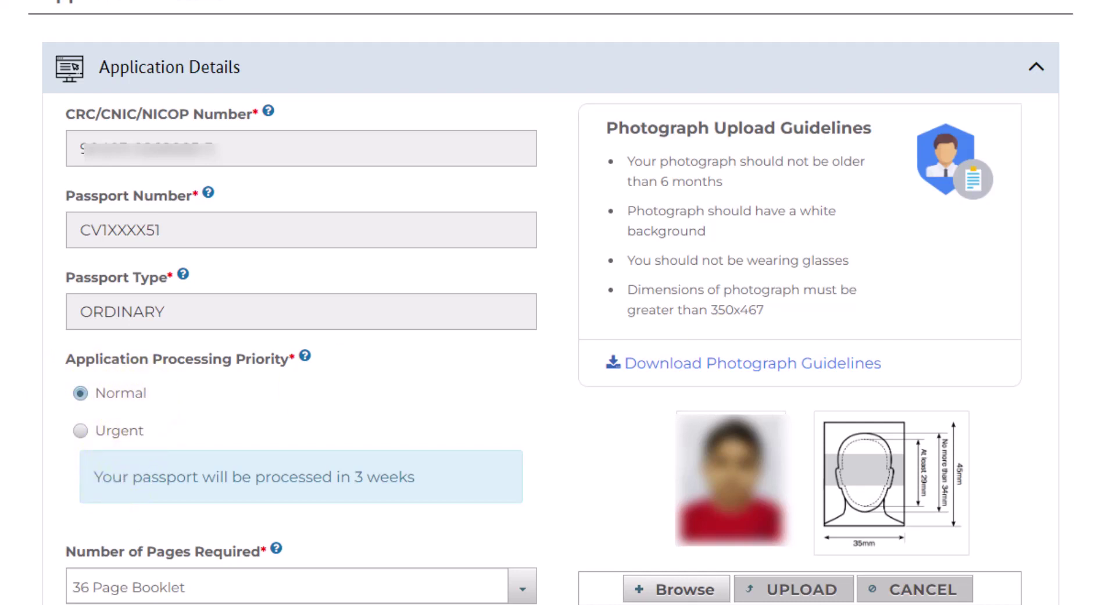
scroll(381, 232, down, 3)
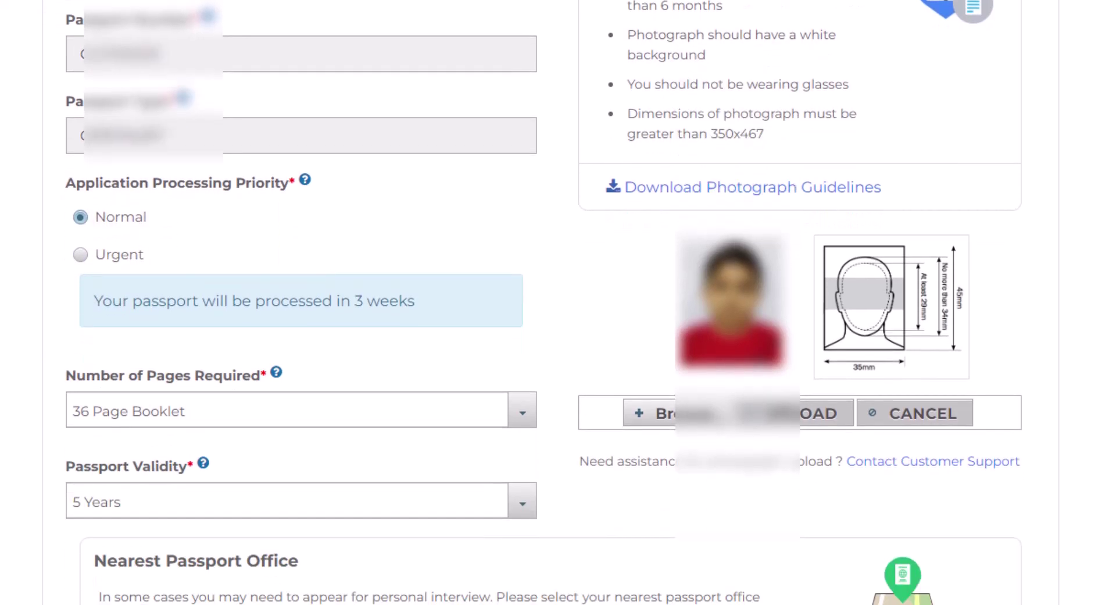
click(85, 420)
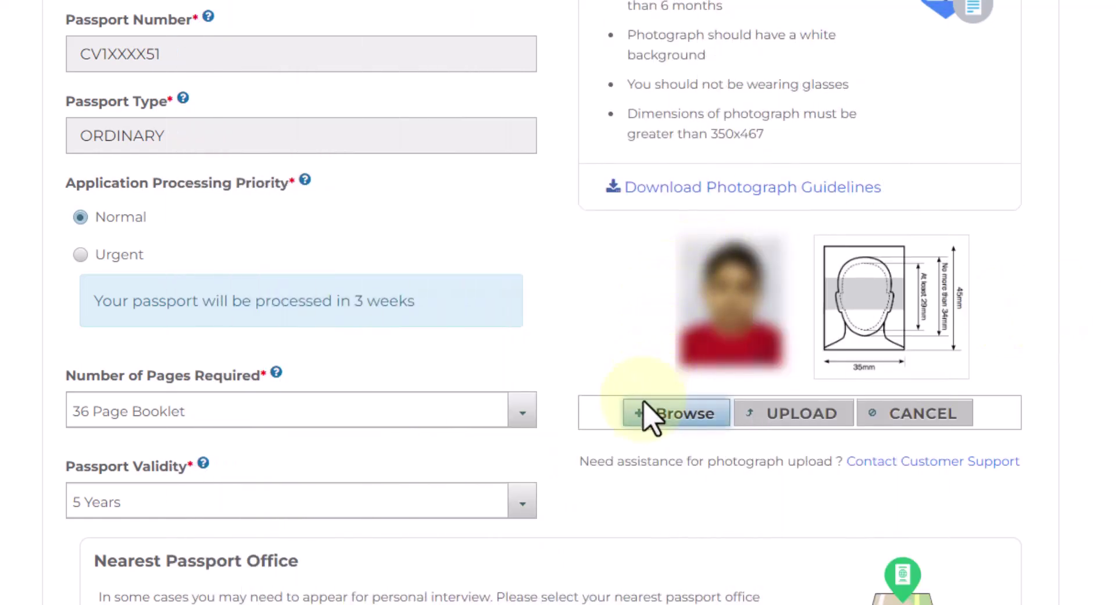
click(650, 418)
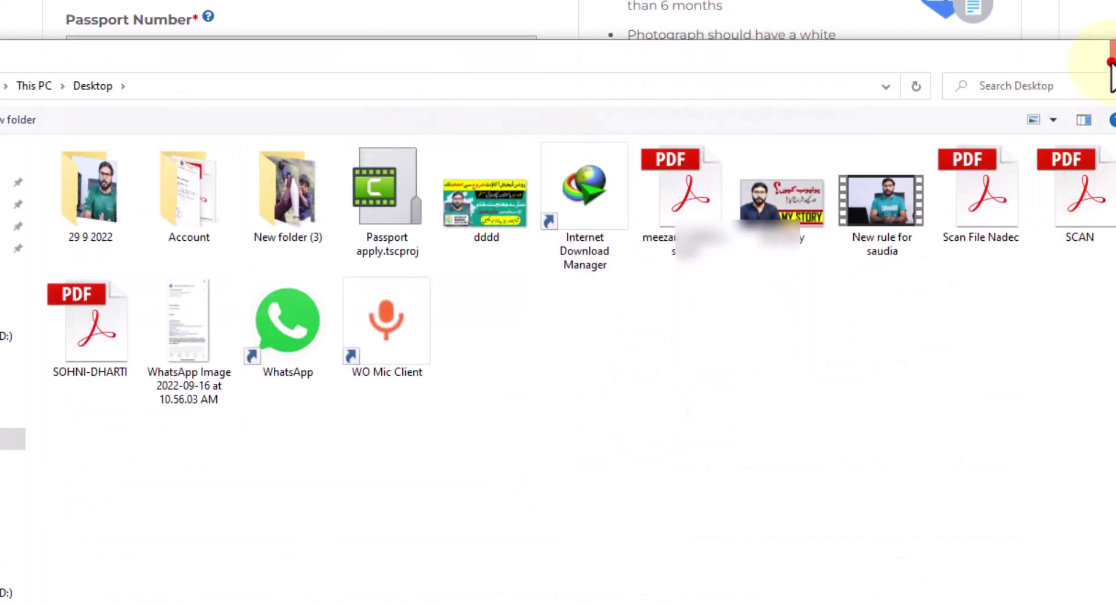
click(1100, 75)
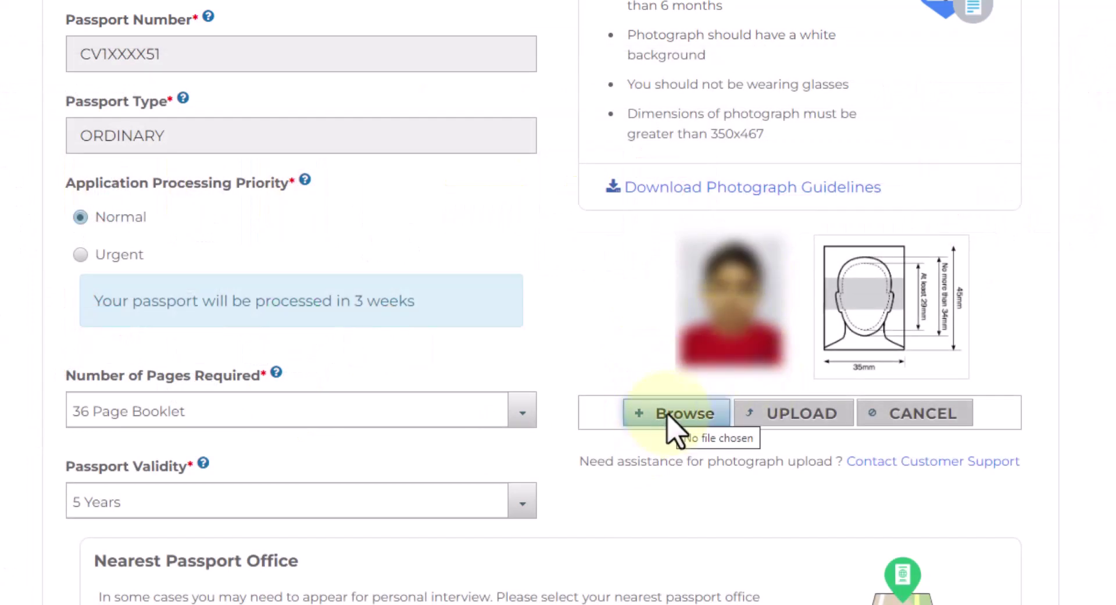
click(778, 414)
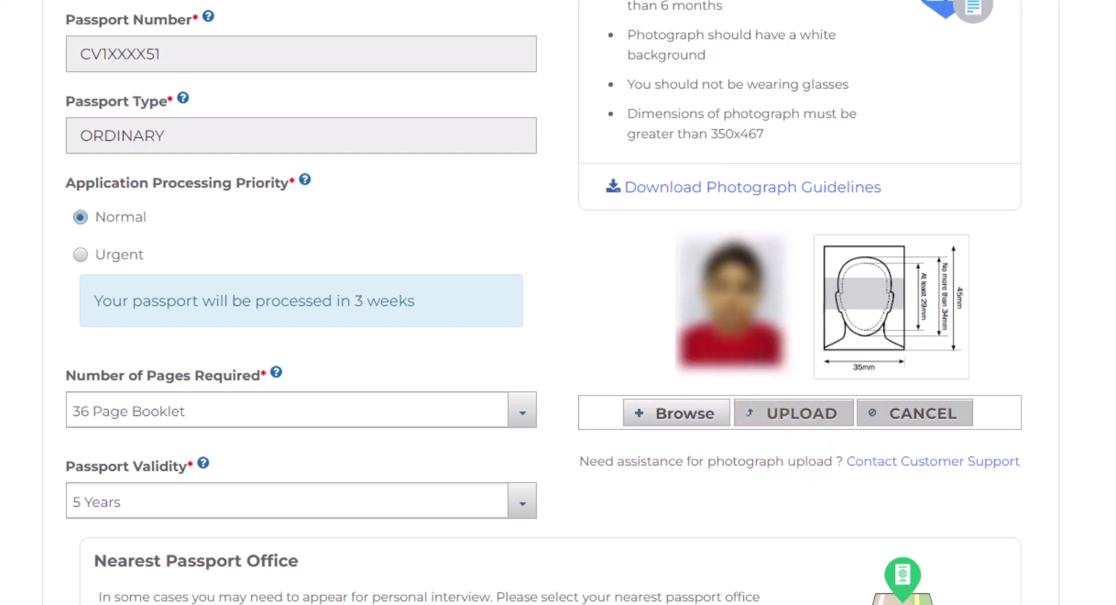
scroll(305, 348, down, 4)
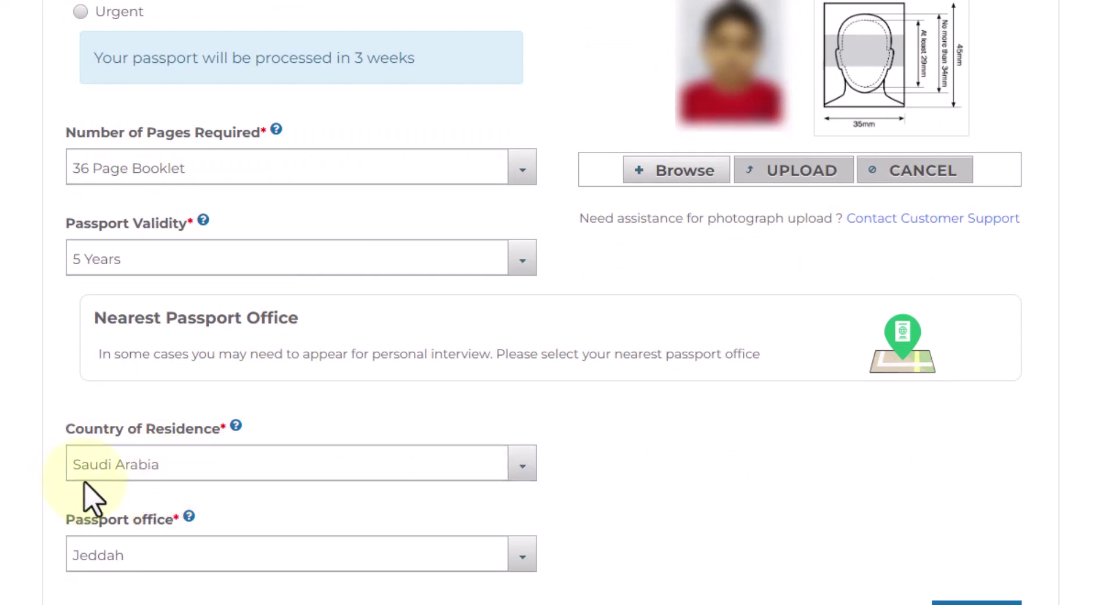
click(93, 472)
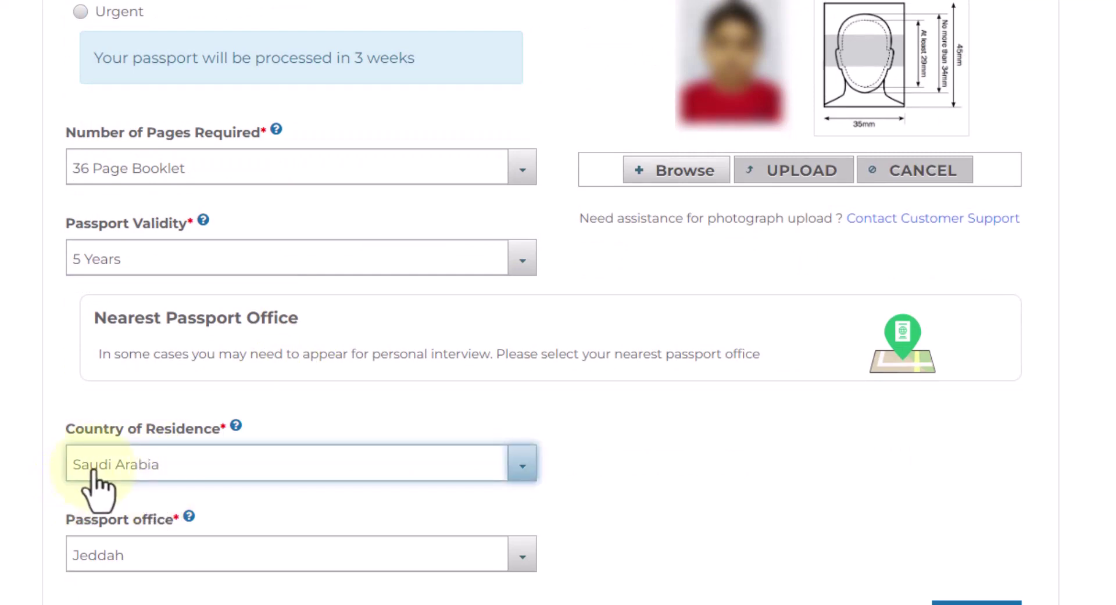
click(122, 464)
scroll(144, 593, down, 5)
click(24, 494)
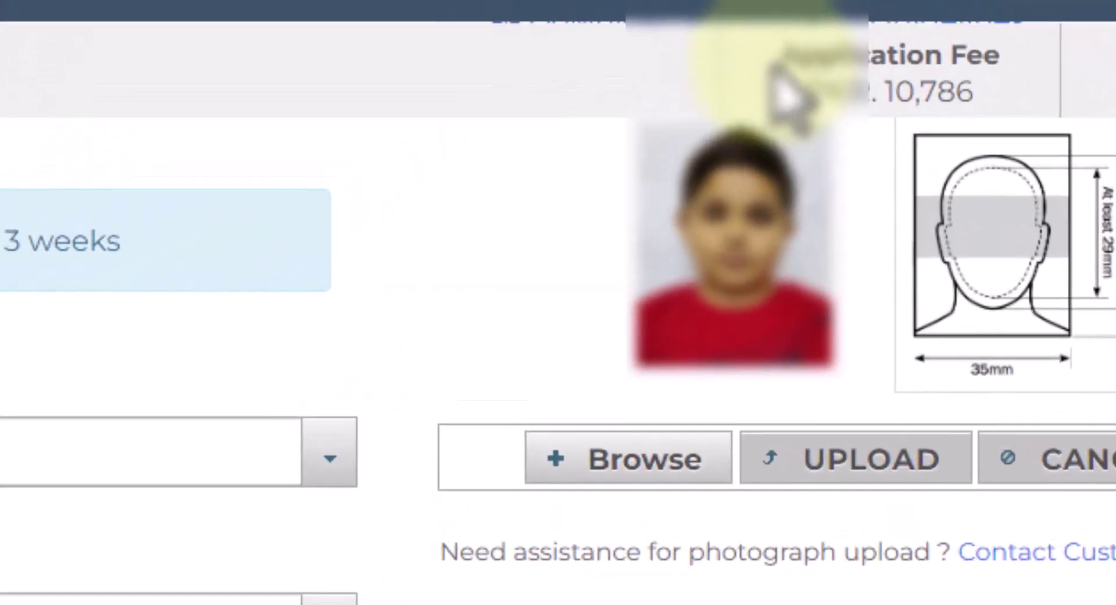
click(801, 57)
drag(827, 69, 793, 74)
click(986, 88)
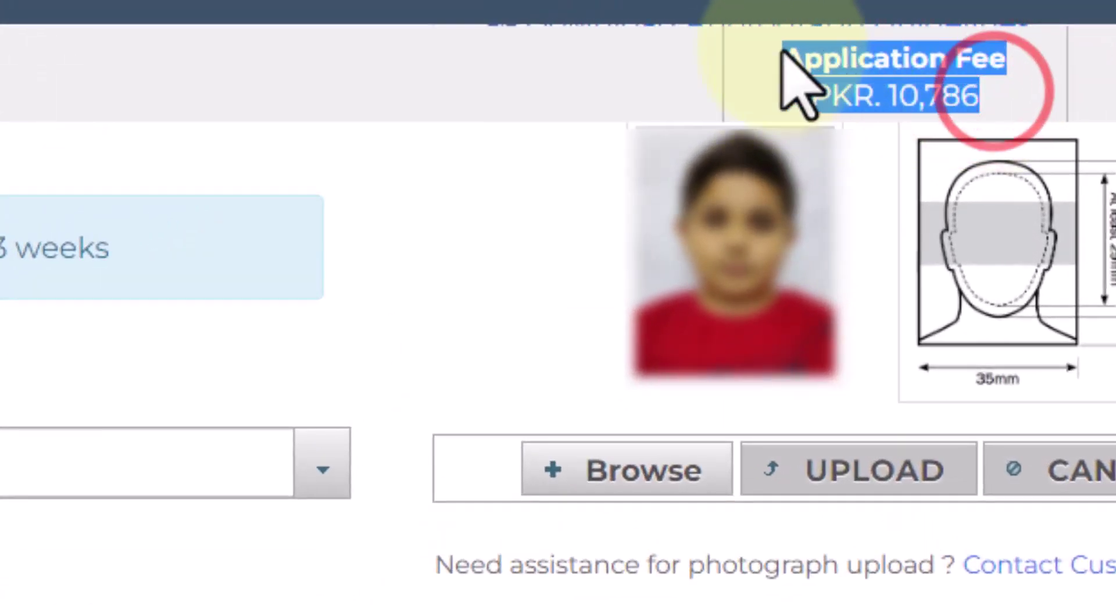
click(822, 76)
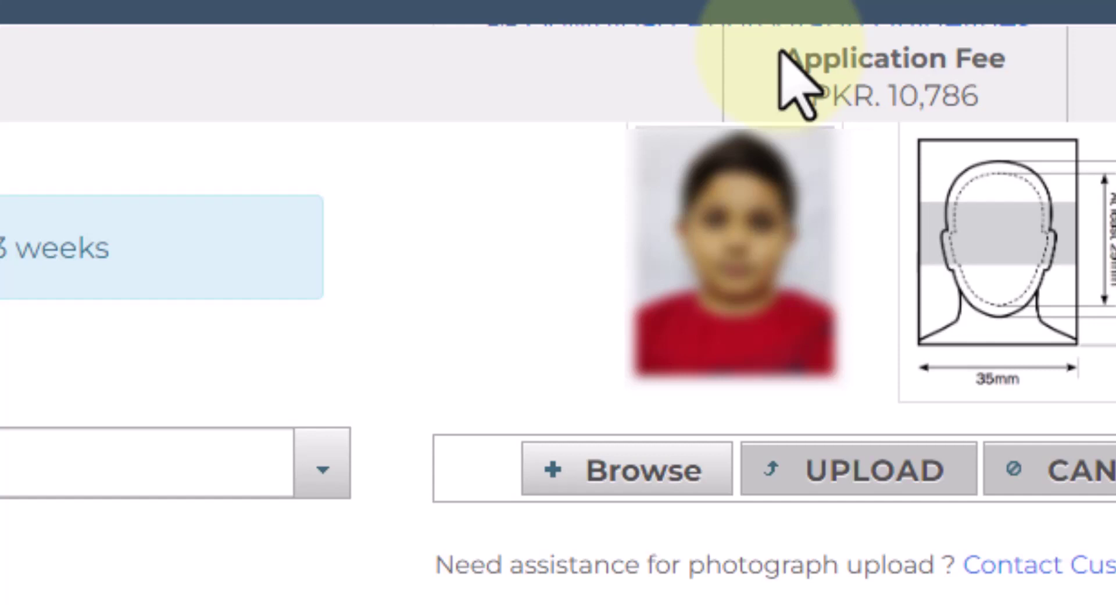
drag(780, 52, 986, 90)
click(992, 99)
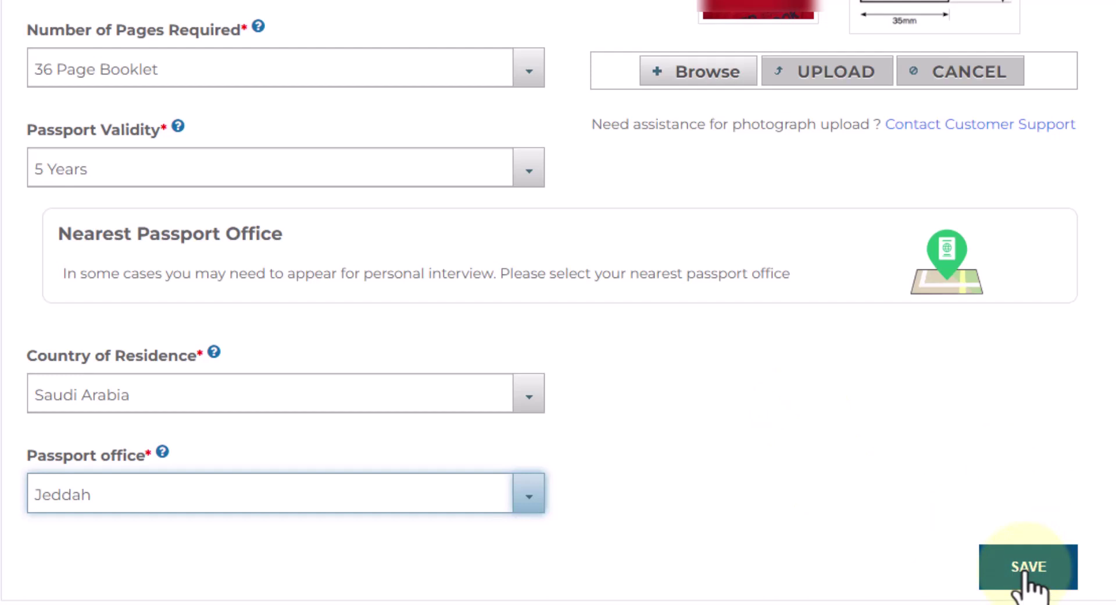
Save the Application Details section
click(1026, 574)
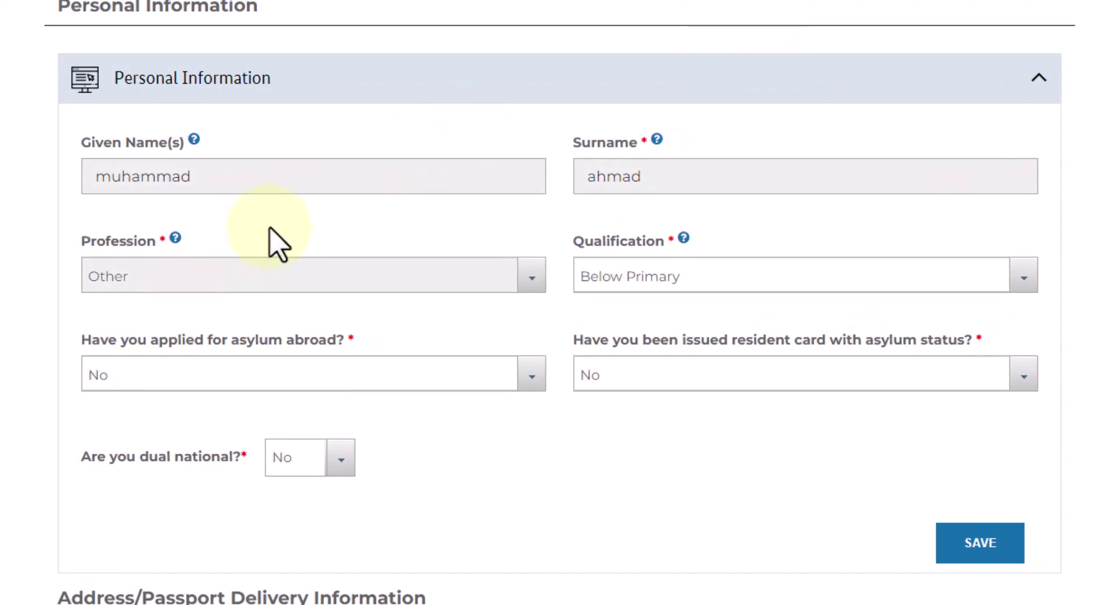
Keep Qualification Below Primary and dual nationality No, then save Personal Information
click(646, 271)
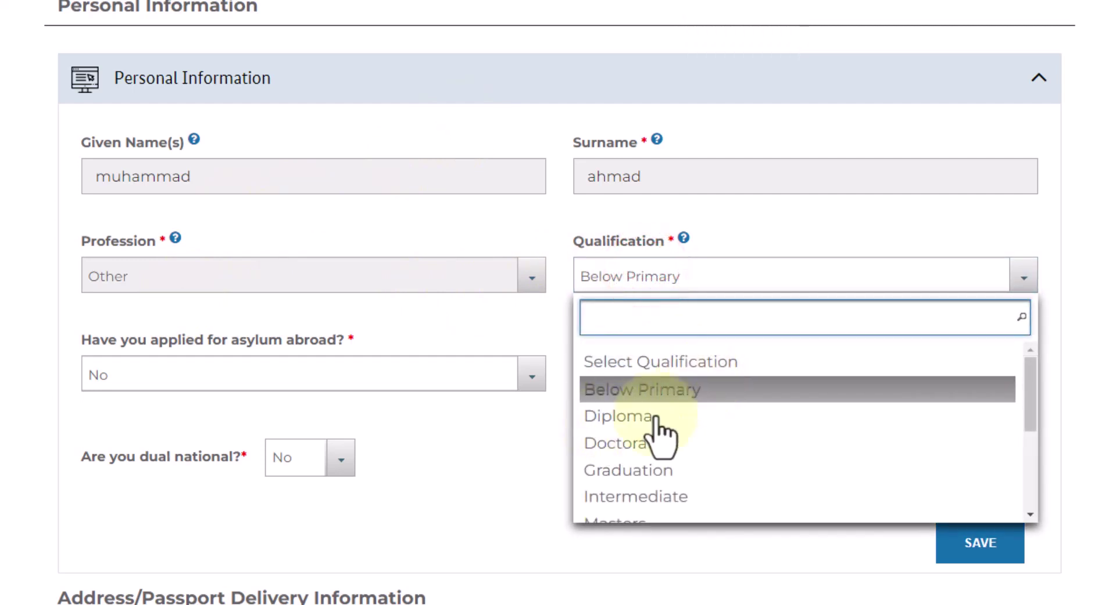
click(430, 507)
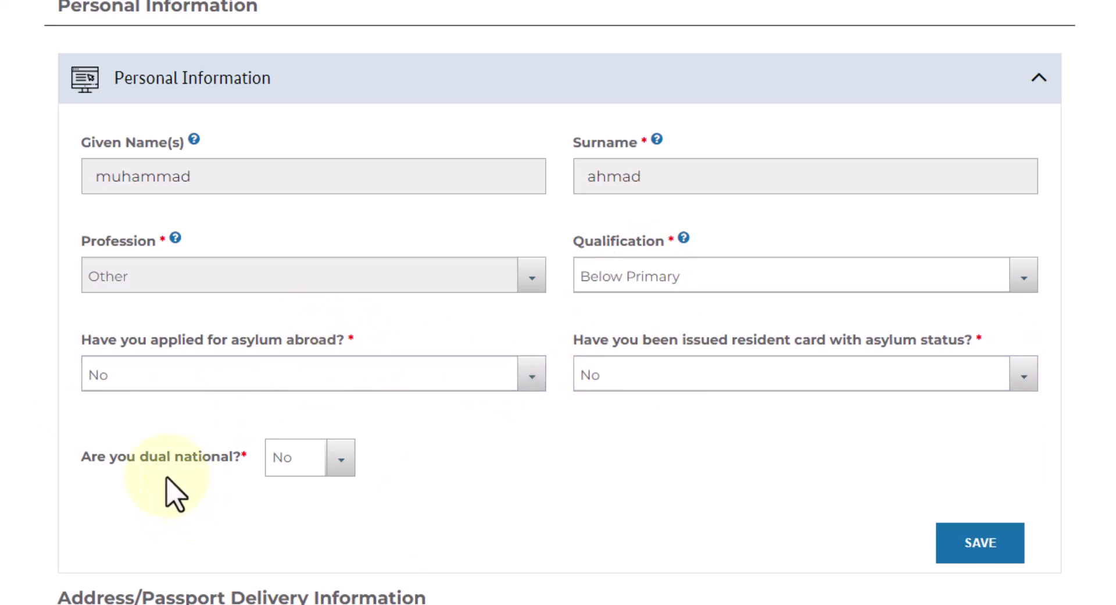
click(305, 457)
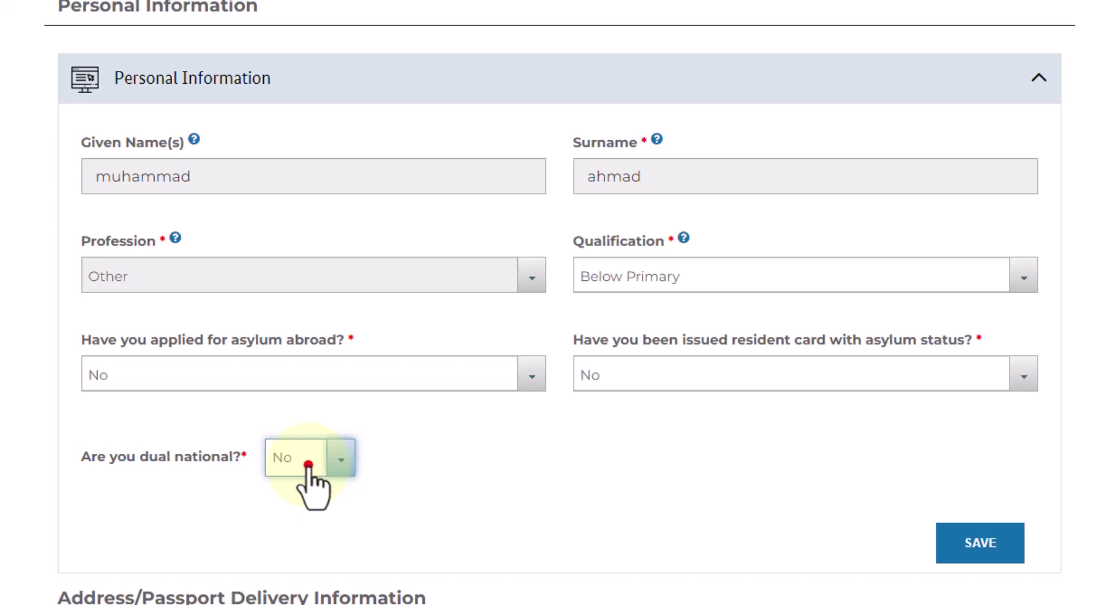
click(453, 514)
click(330, 458)
click(398, 474)
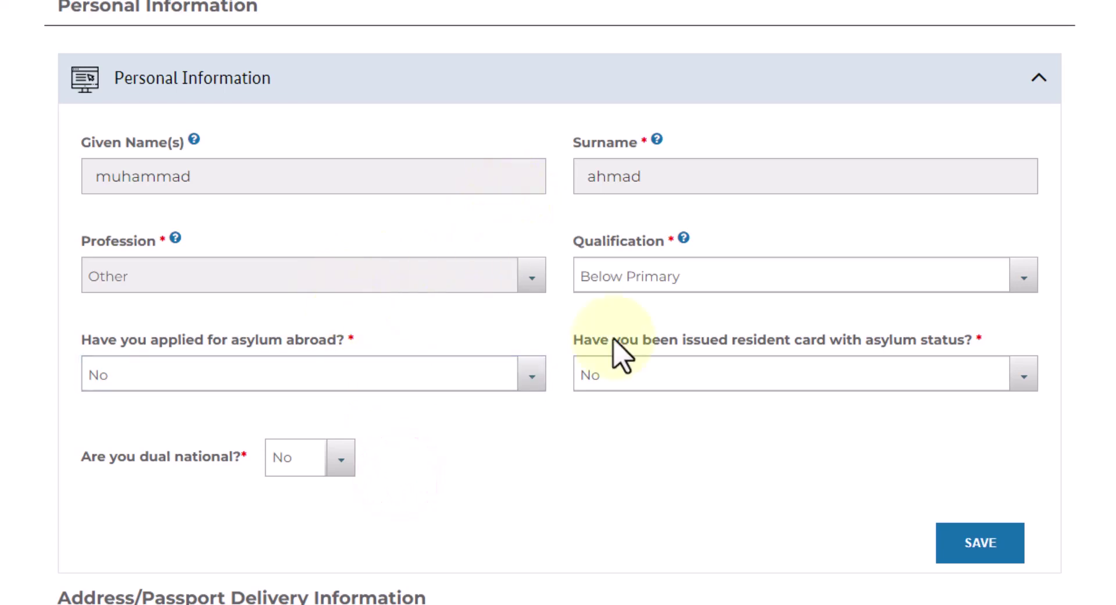
click(968, 553)
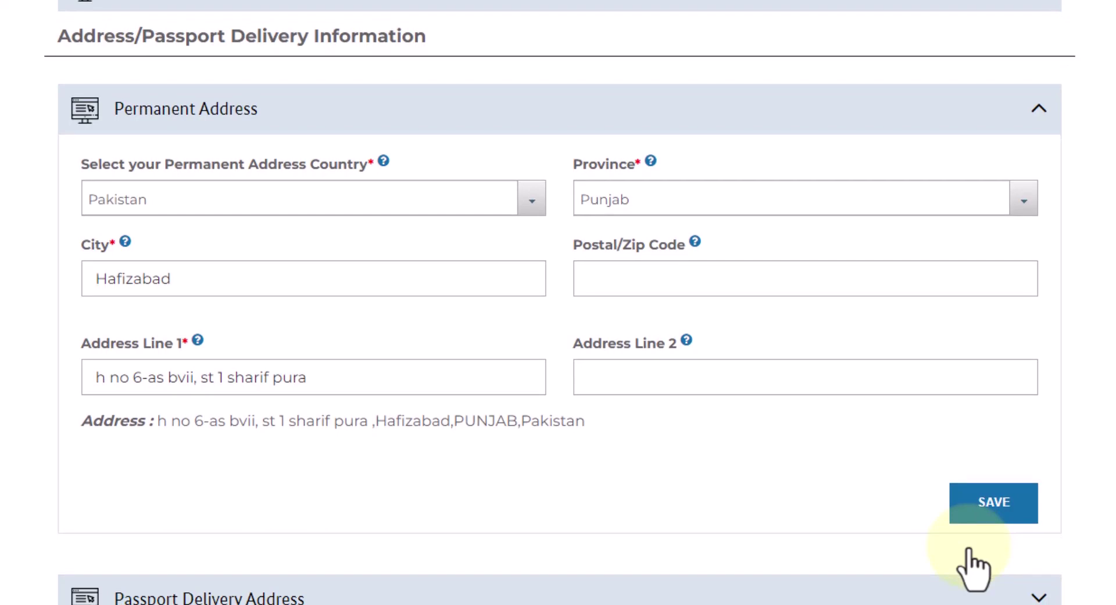
Keep the permanent address as Pakistan, Punjab with its city and address line, and save it
click(308, 202)
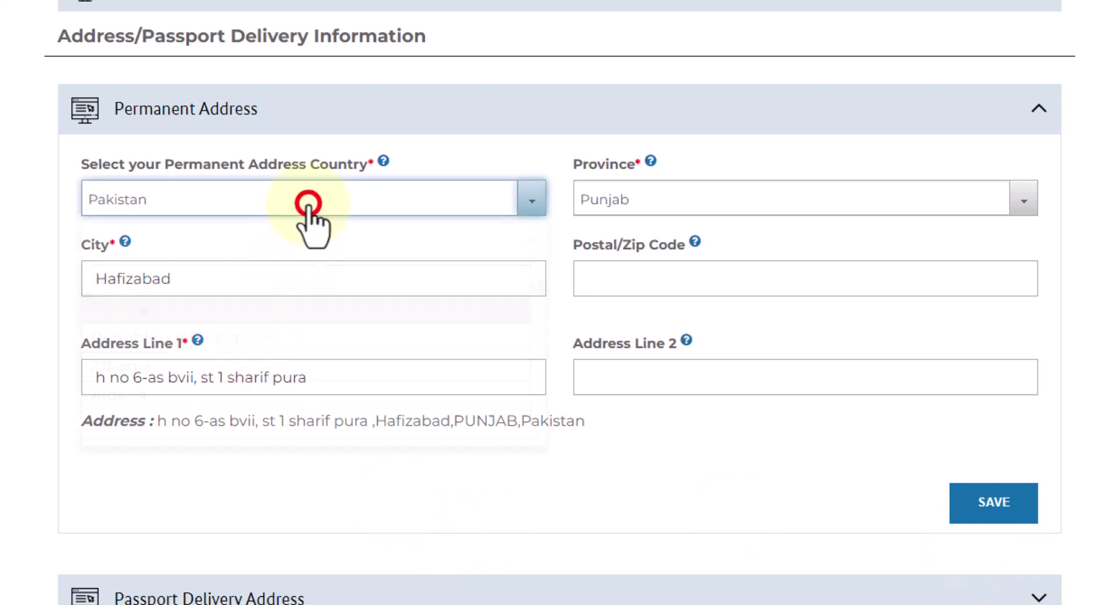
click(608, 204)
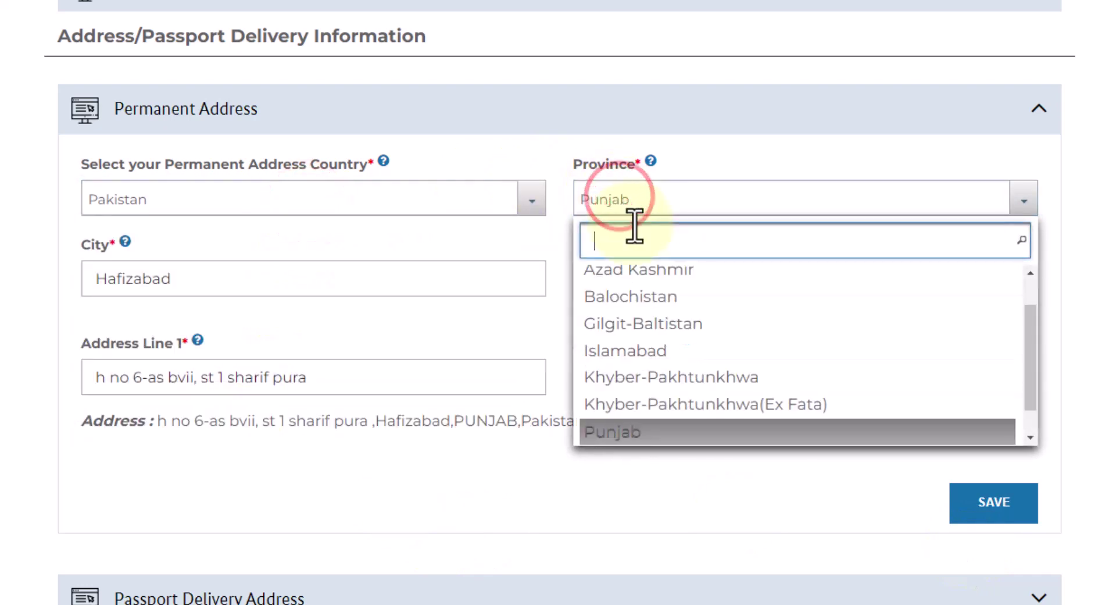
click(48, 296)
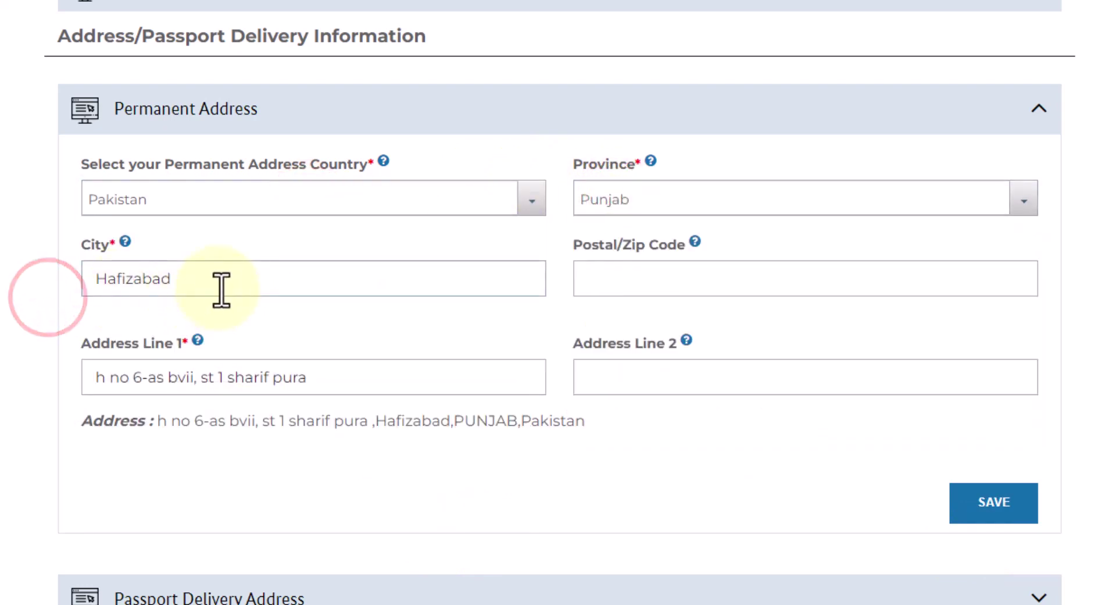
click(643, 278)
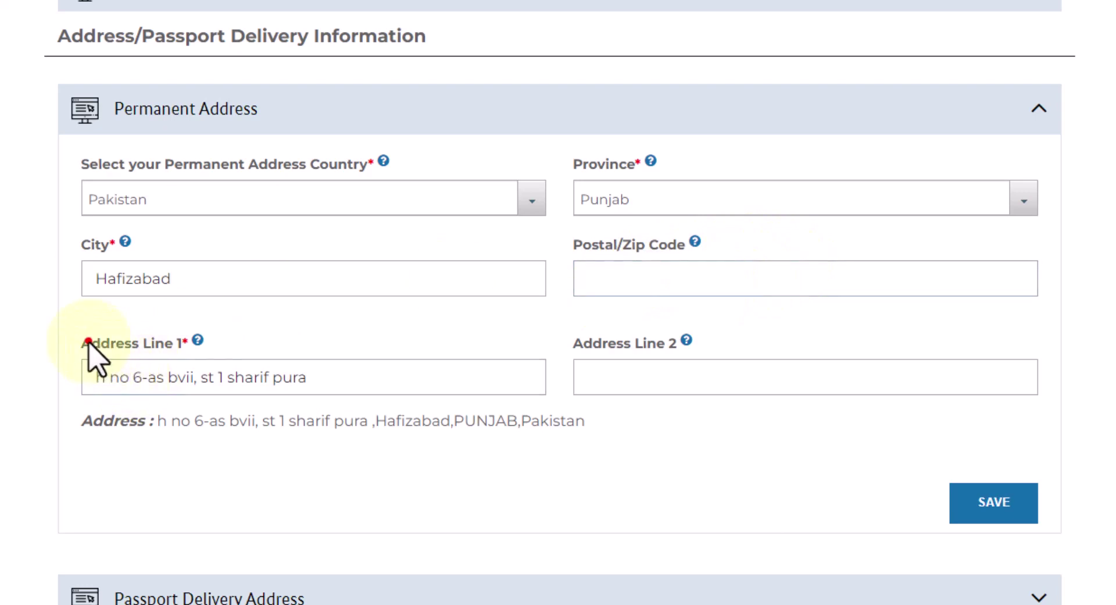
drag(88, 342, 157, 378)
click(254, 444)
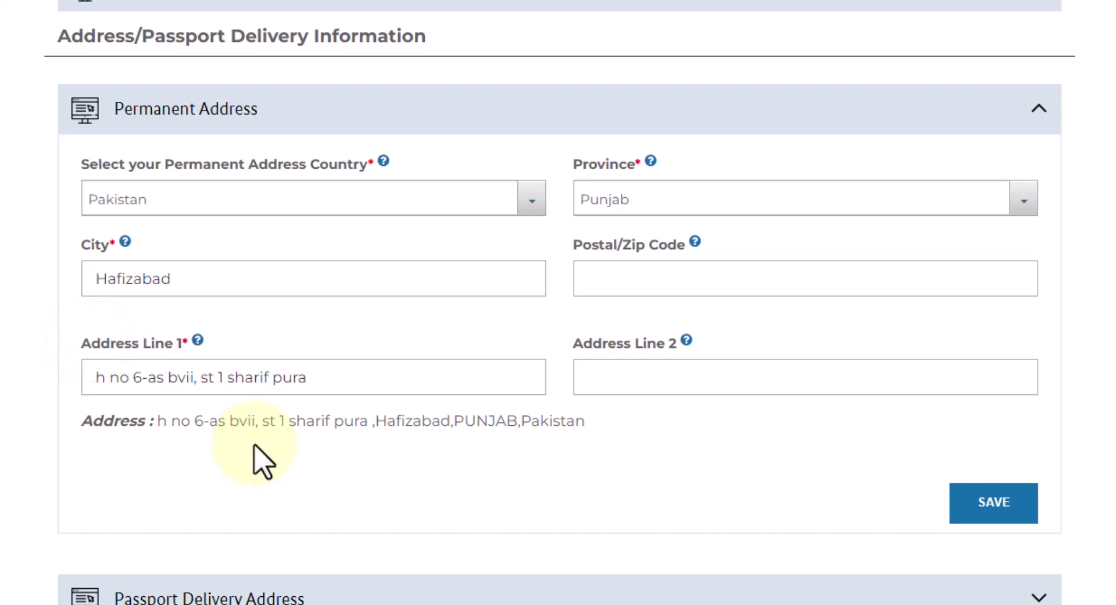
drag(87, 378, 317, 374)
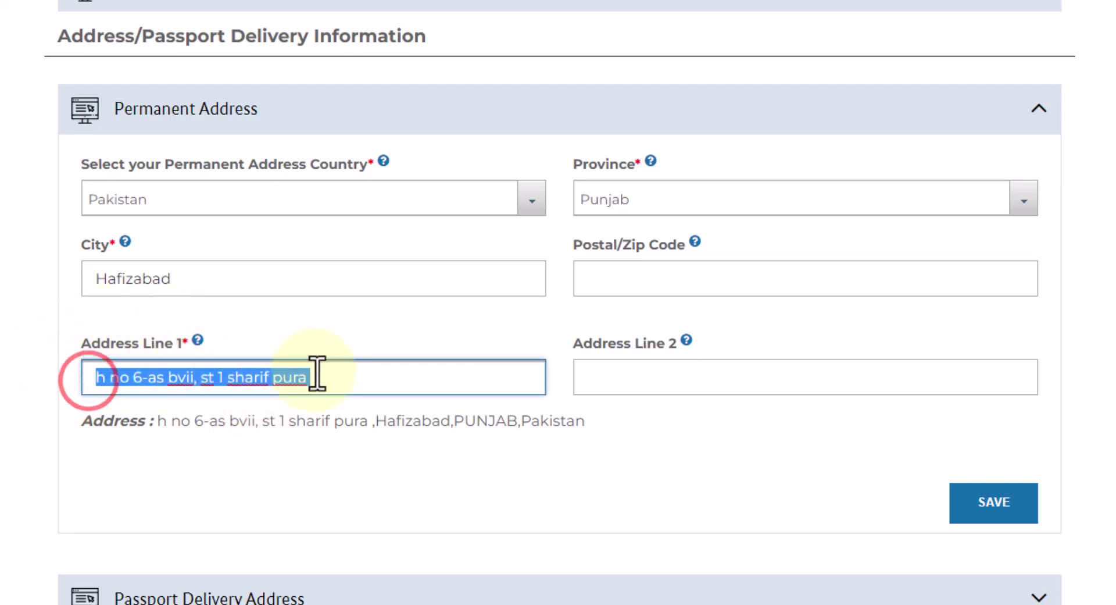
click(247, 450)
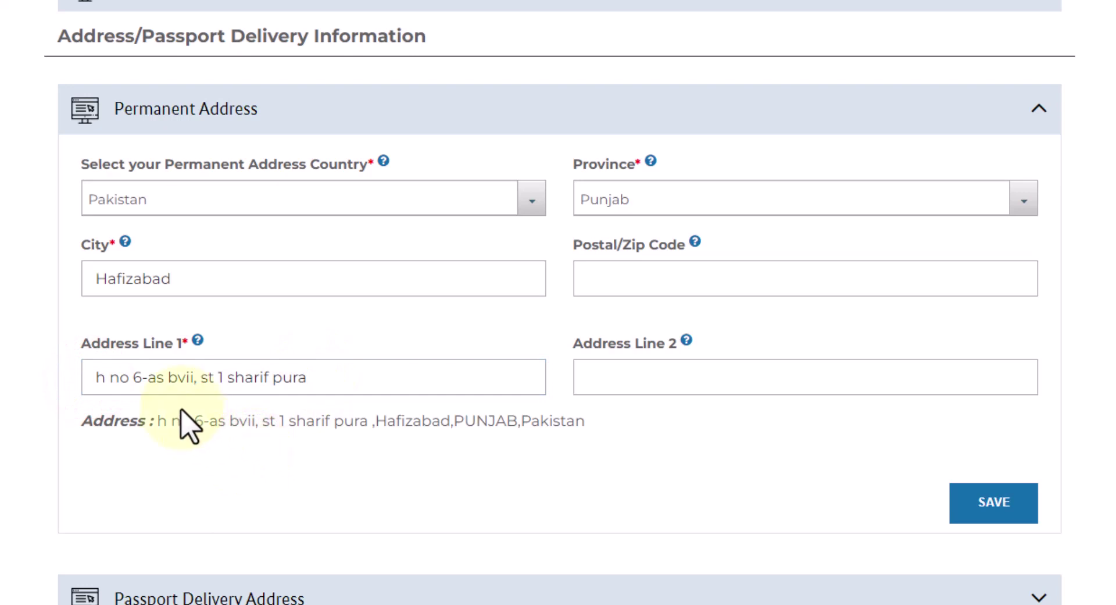
click(991, 500)
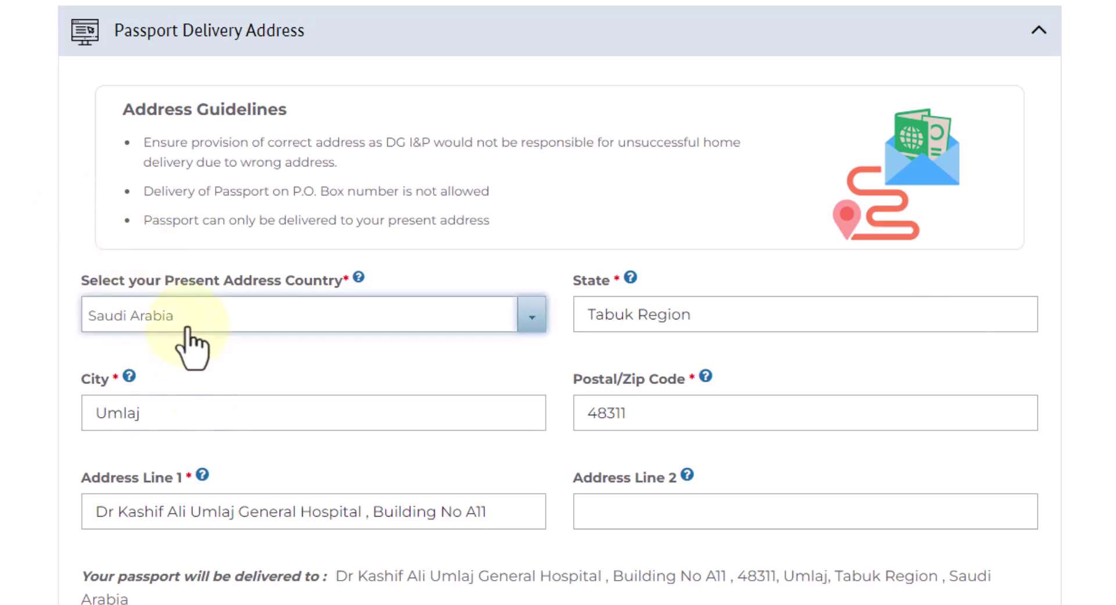
click(156, 317)
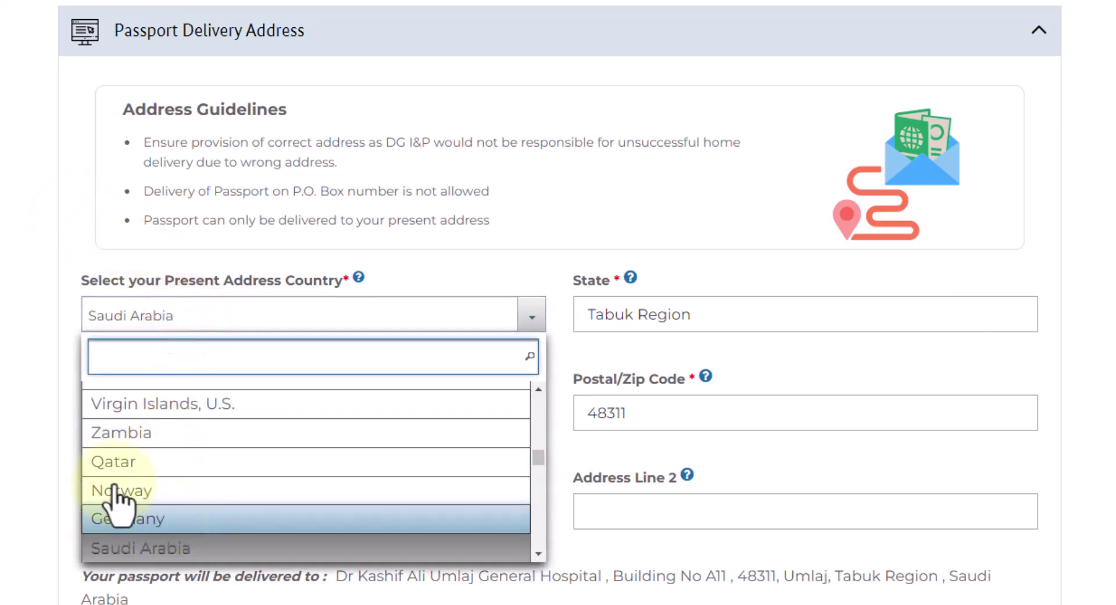
click(122, 547)
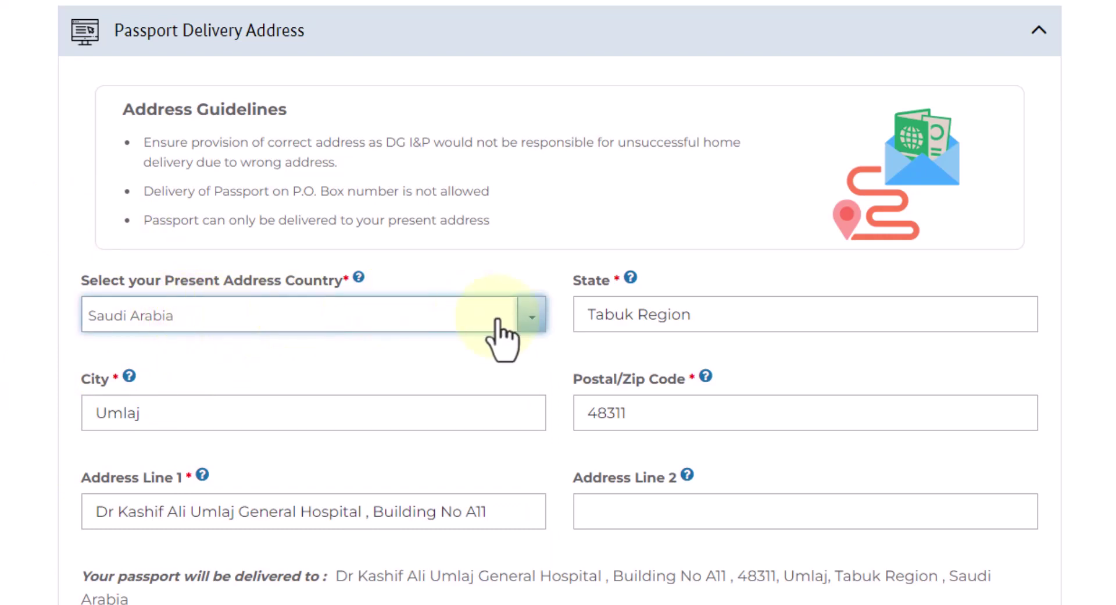
drag(587, 311, 708, 316)
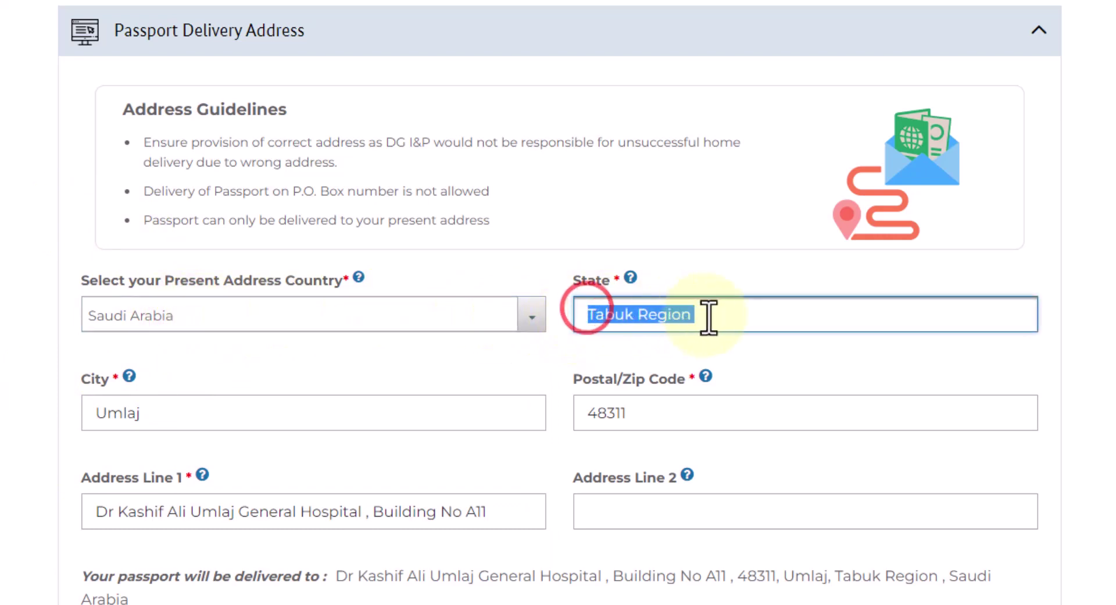
click(1111, 303)
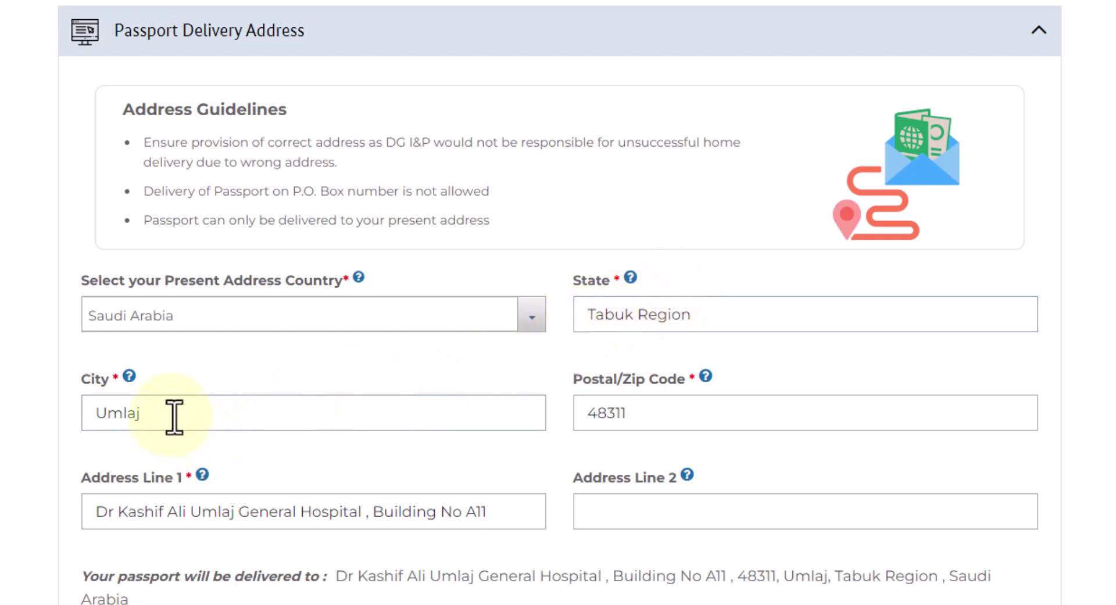
click(176, 396)
drag(173, 415, 90, 436)
click(180, 381)
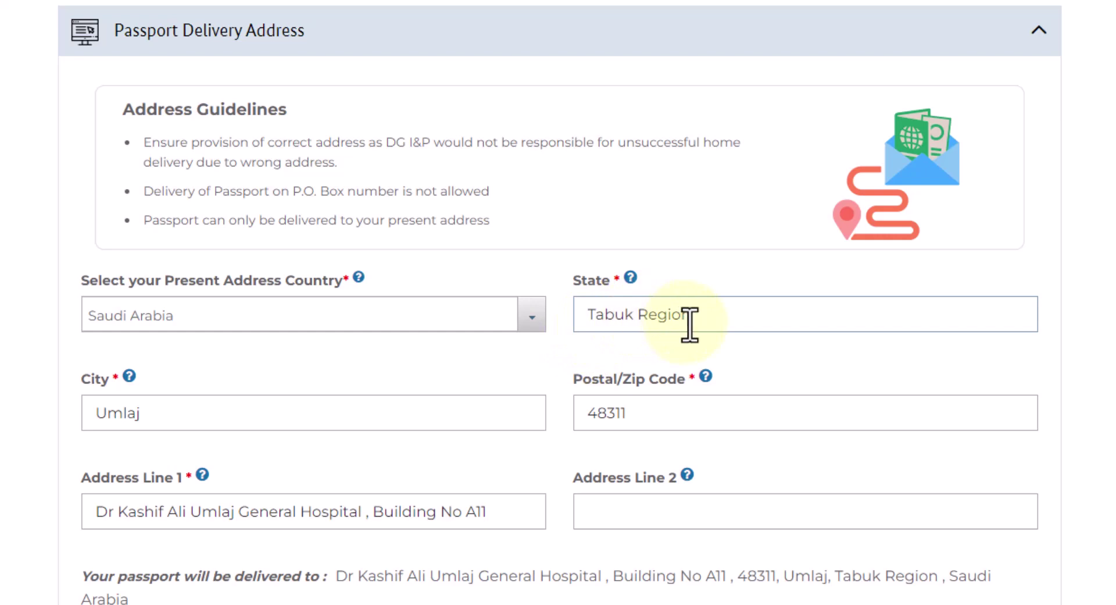
click(173, 372)
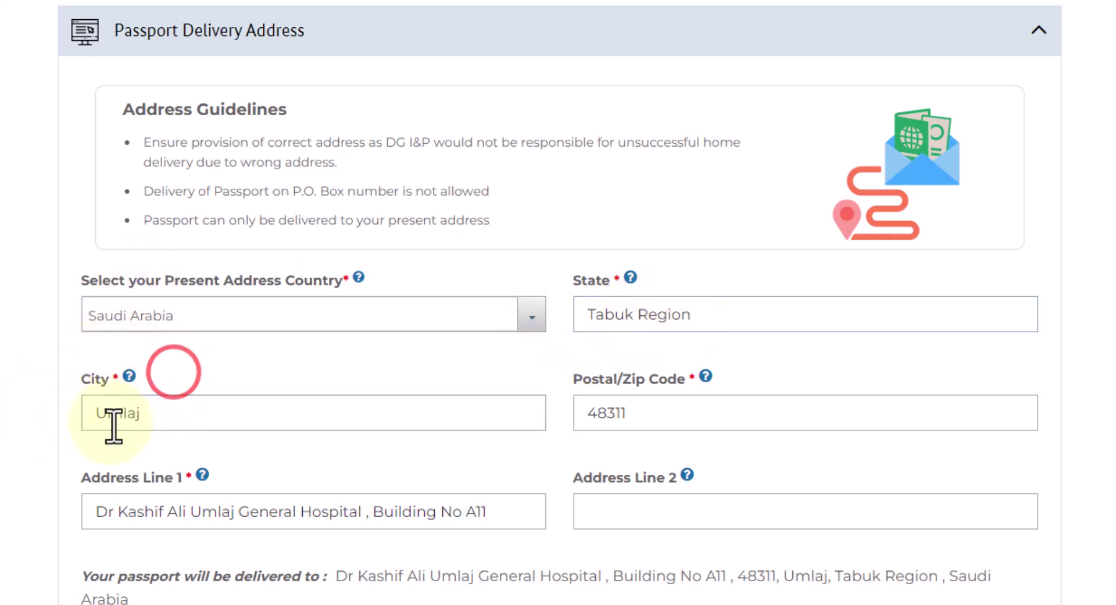
double_click(637, 410)
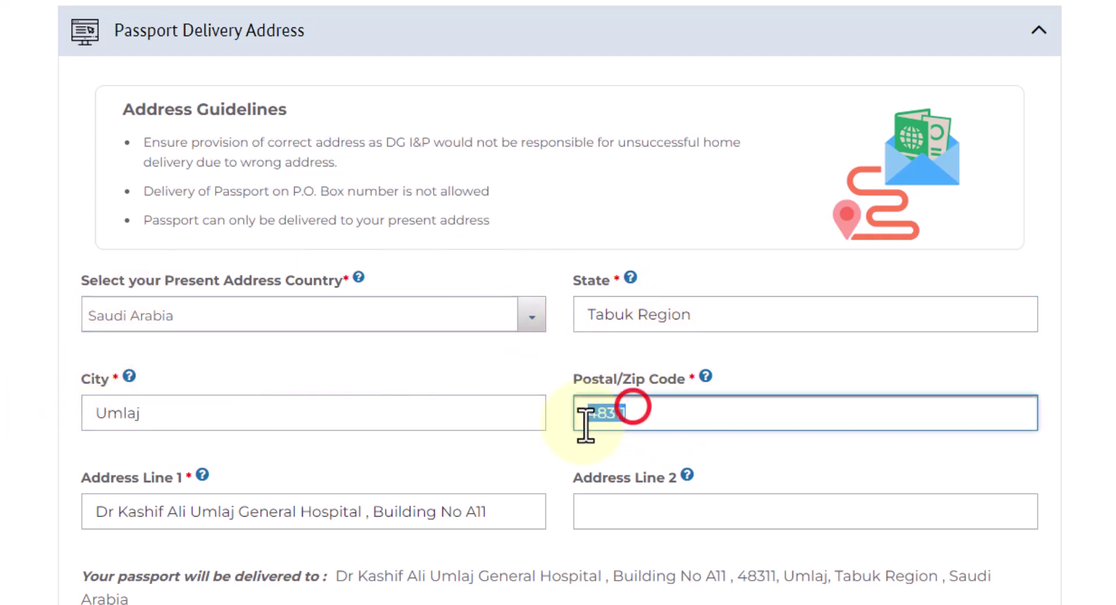
click(766, 365)
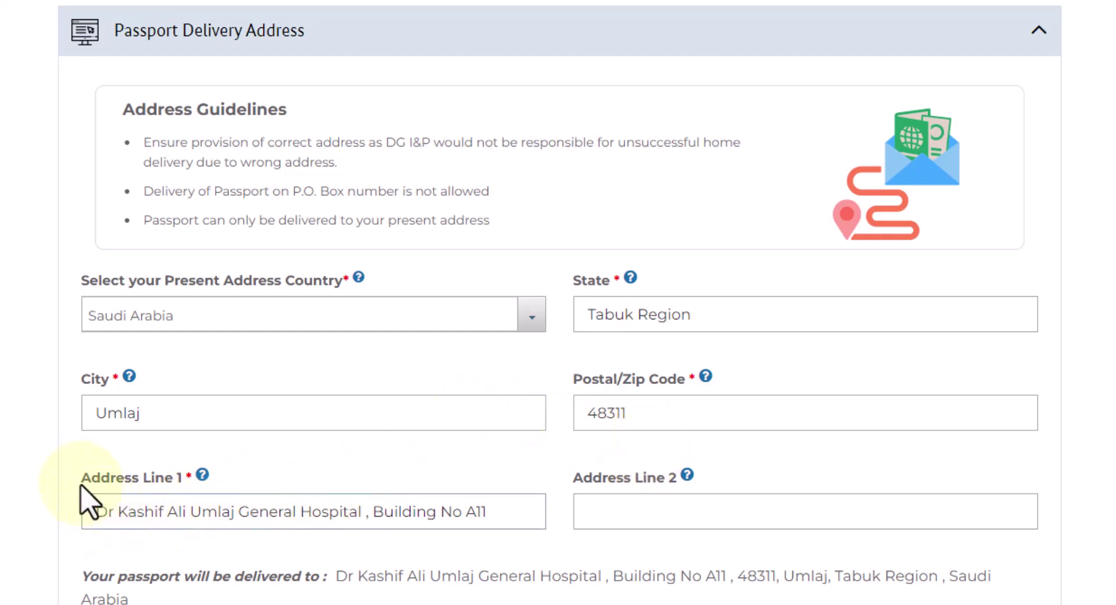
drag(78, 475, 191, 481)
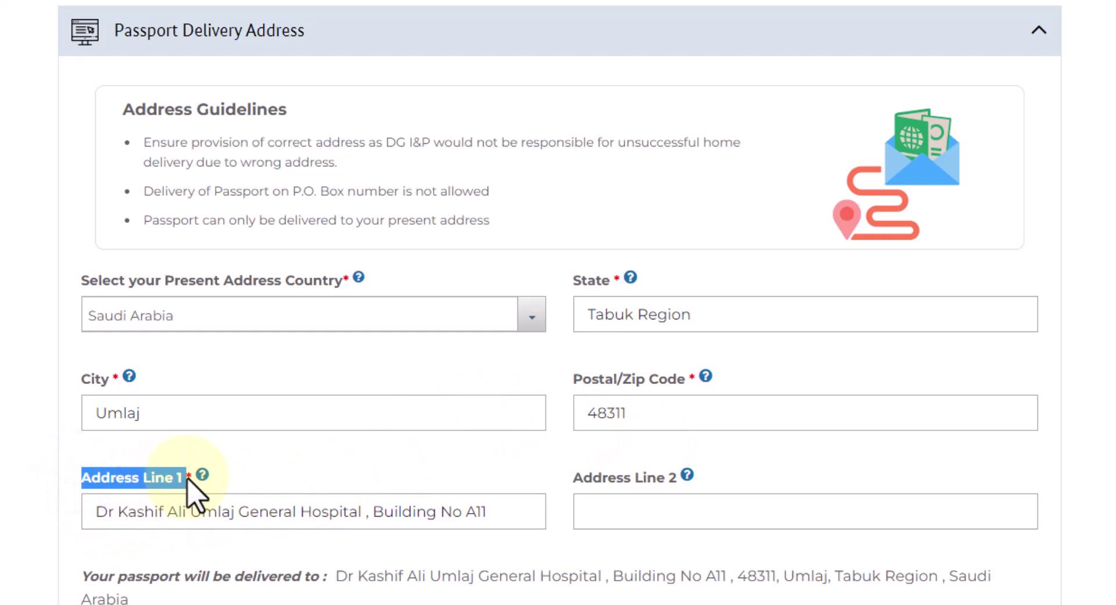
click(248, 462)
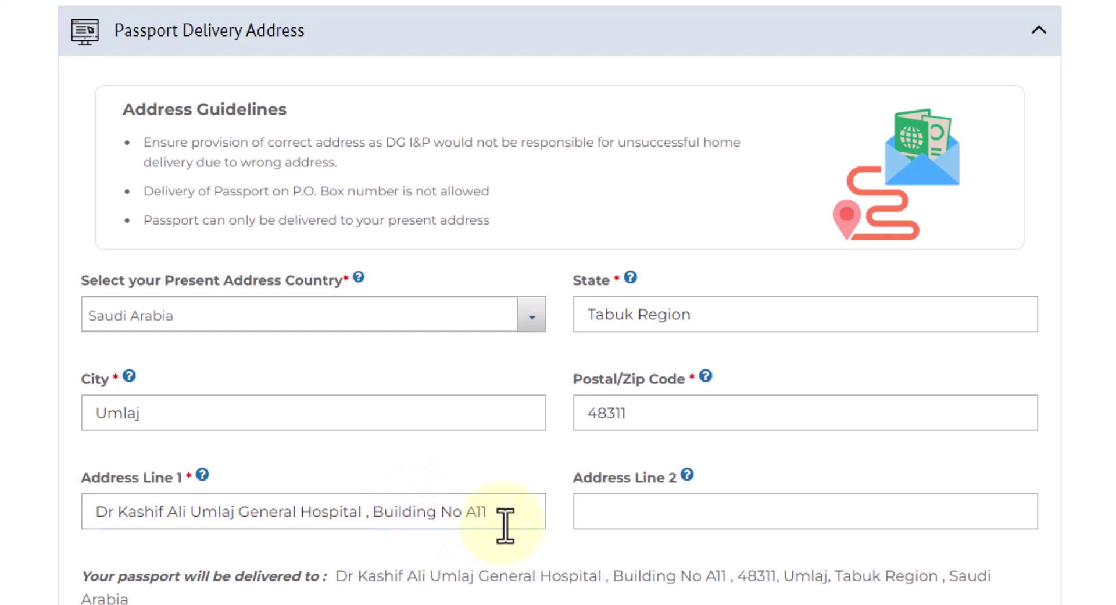
click(498, 510)
drag(473, 510, 112, 540)
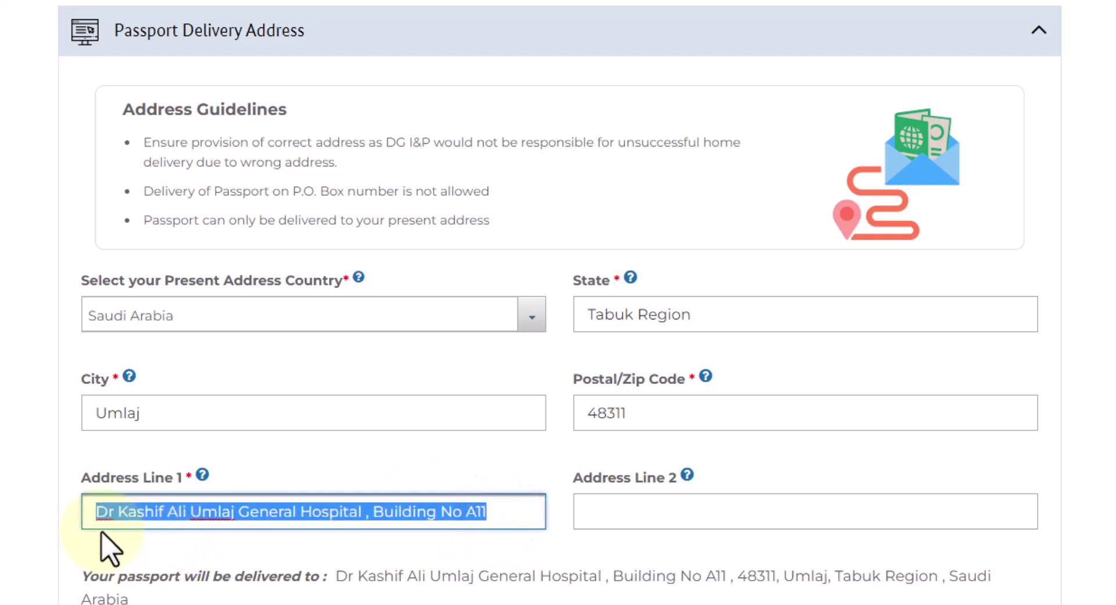
click(256, 474)
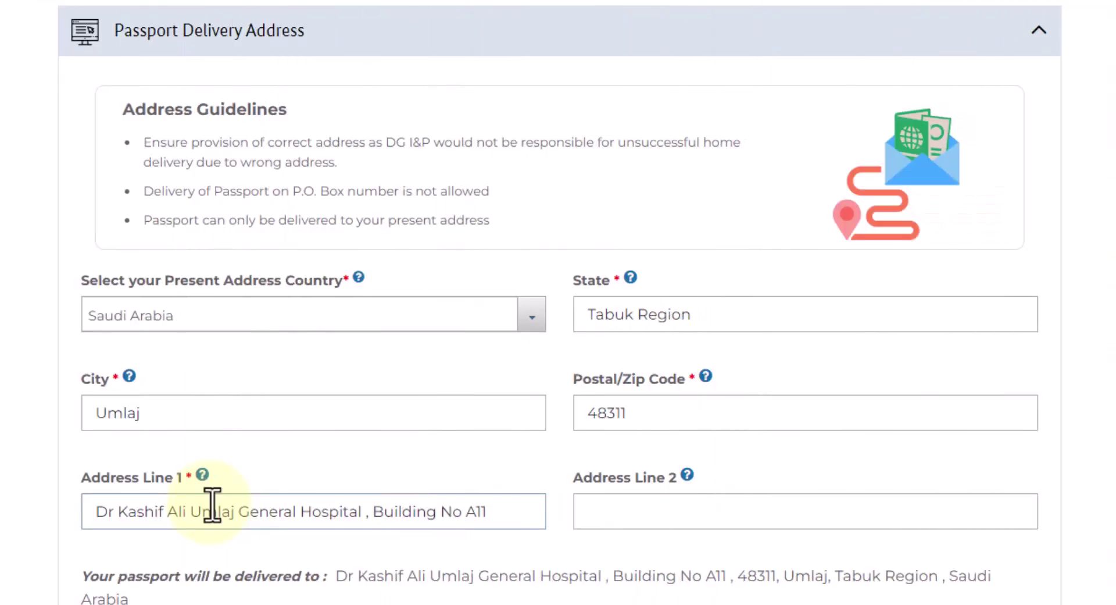
click(298, 561)
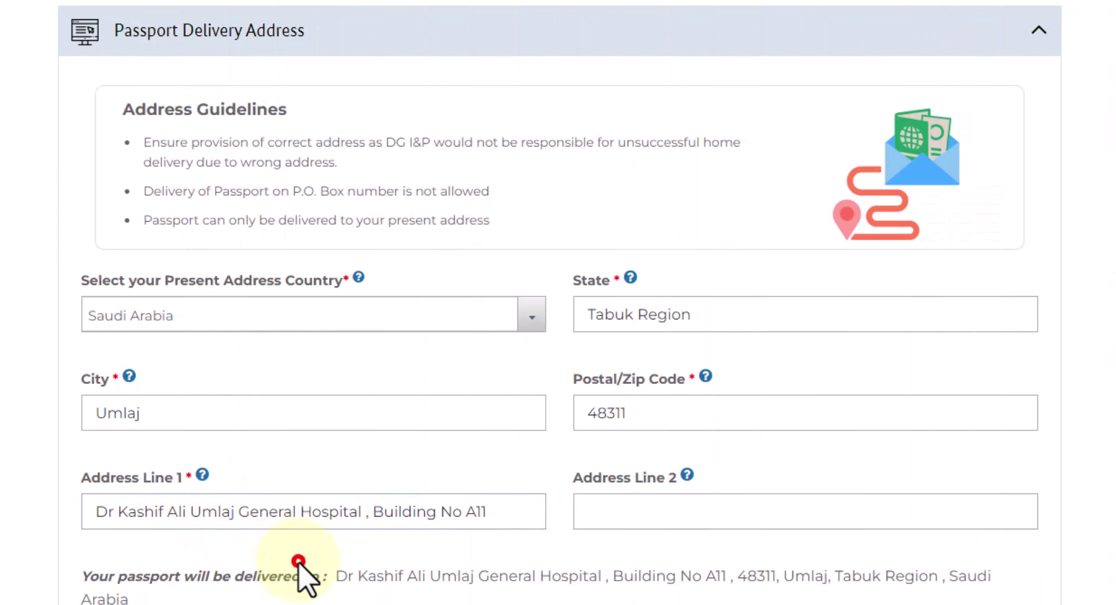
scroll(295, 567, down, 5)
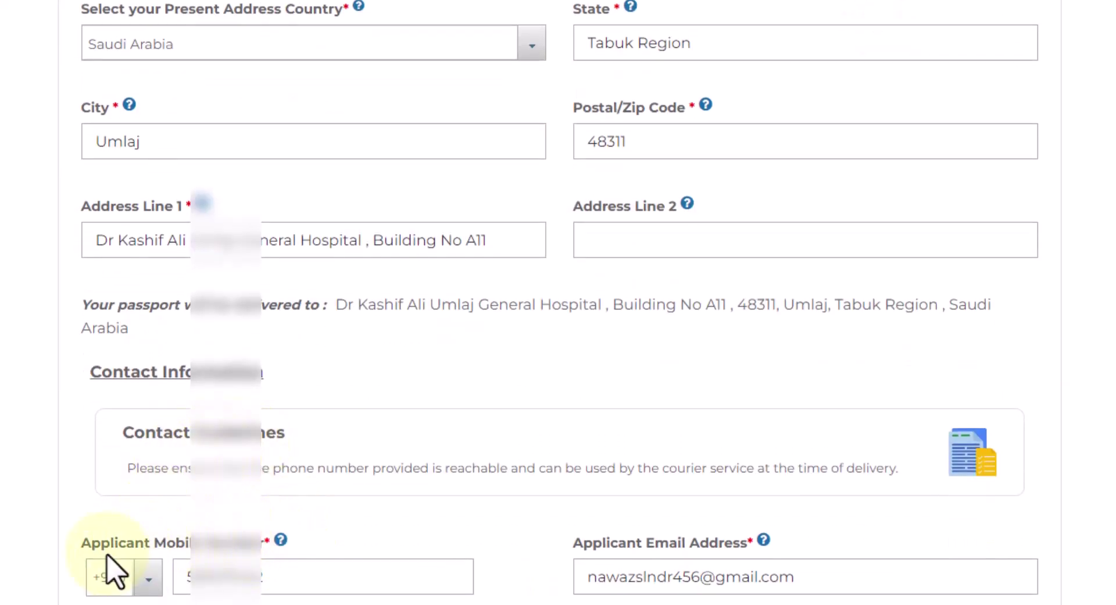
Confirm the mobile number's country code, save Contact Information, and review the required documents list
click(82, 535)
click(128, 593)
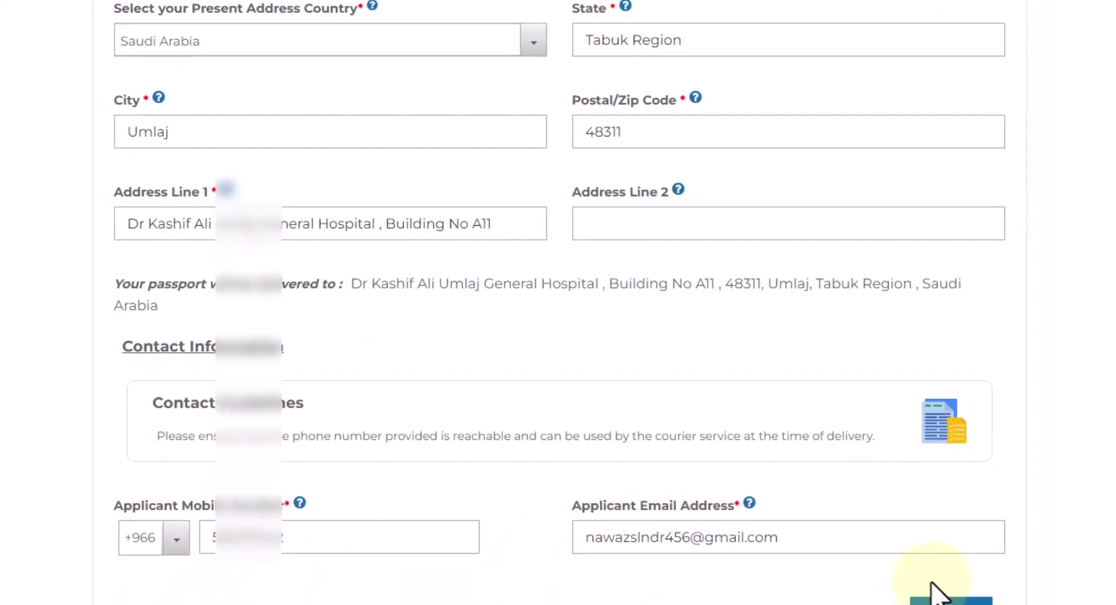
scroll(929, 579, down, 1)
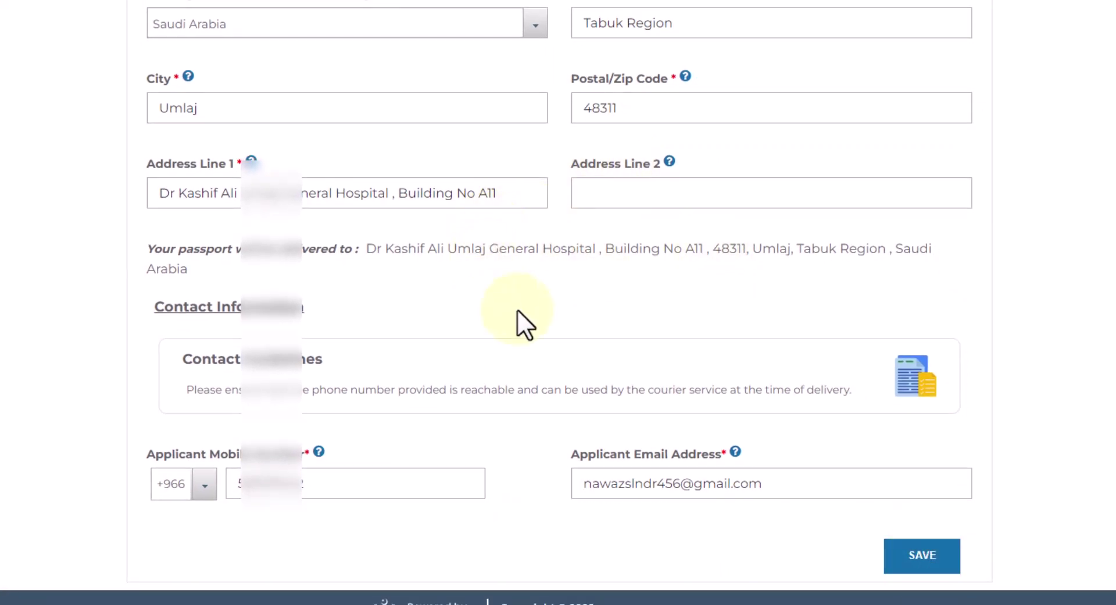
click(923, 558)
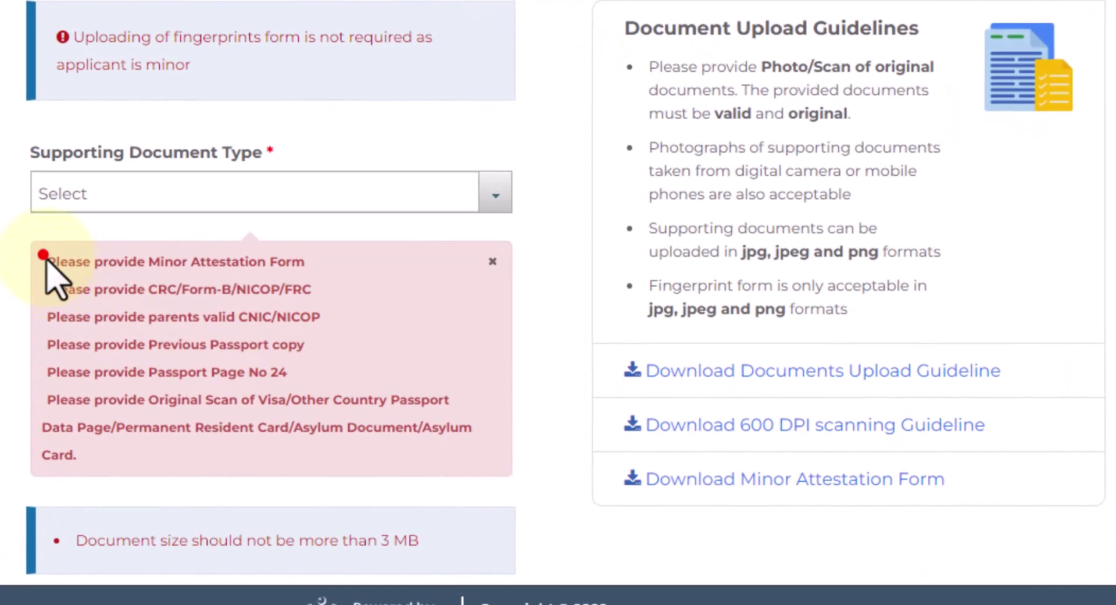
drag(47, 258, 168, 428)
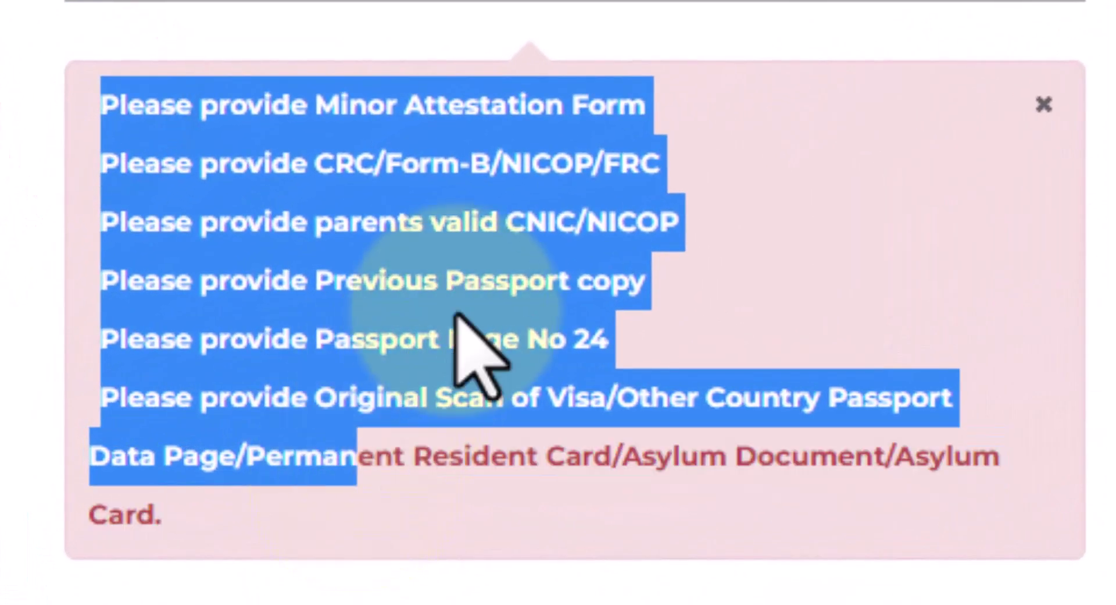
click(456, 317)
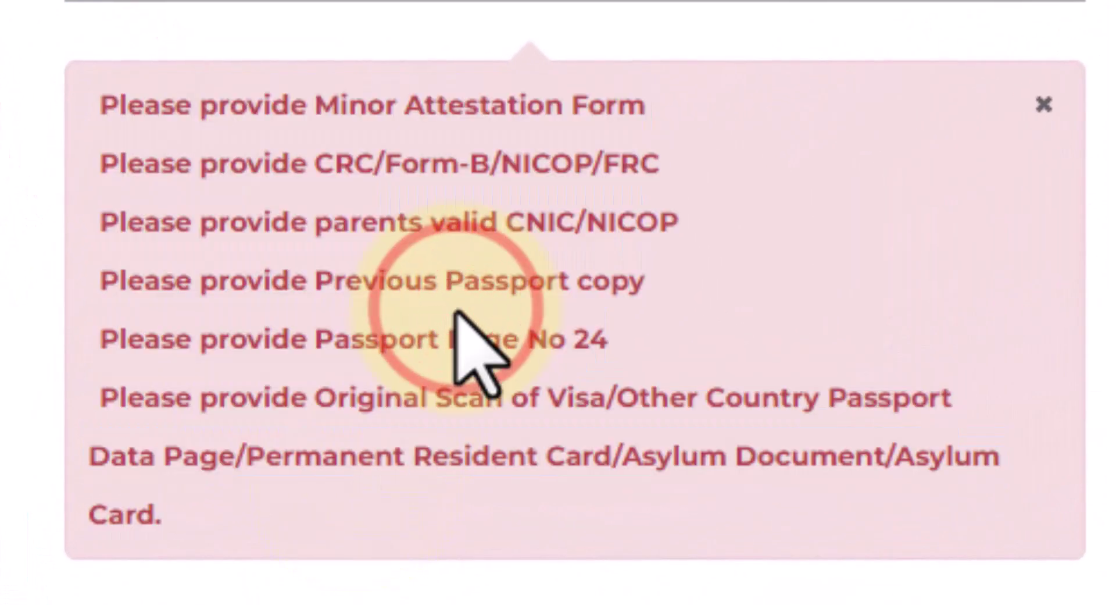
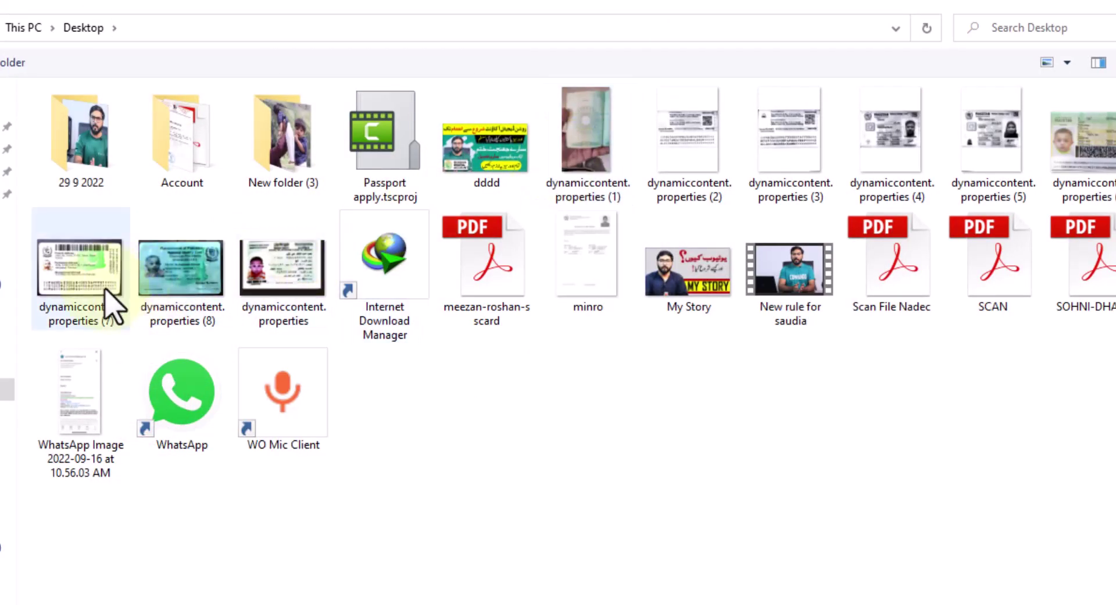
Upload the CNIC copy image from the Desktop
double_click(78, 277)
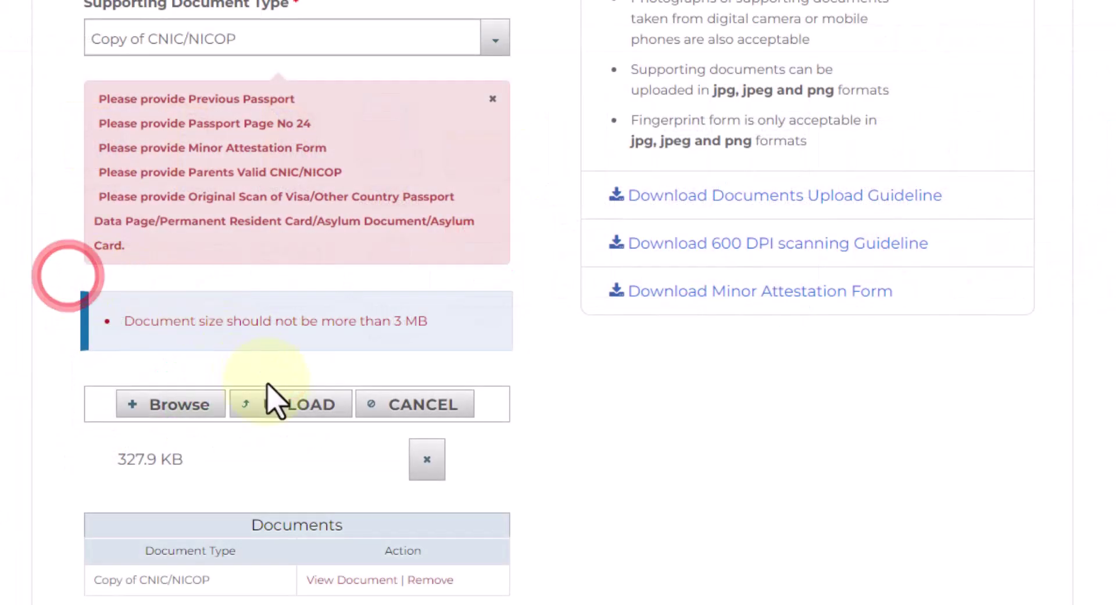
click(272, 397)
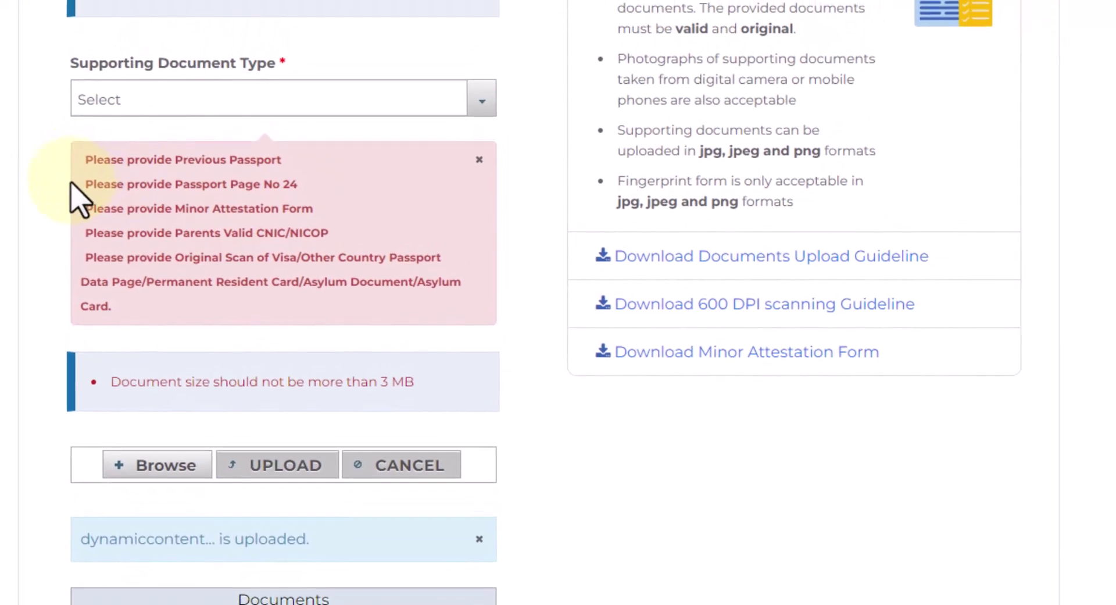
drag(85, 182, 299, 186)
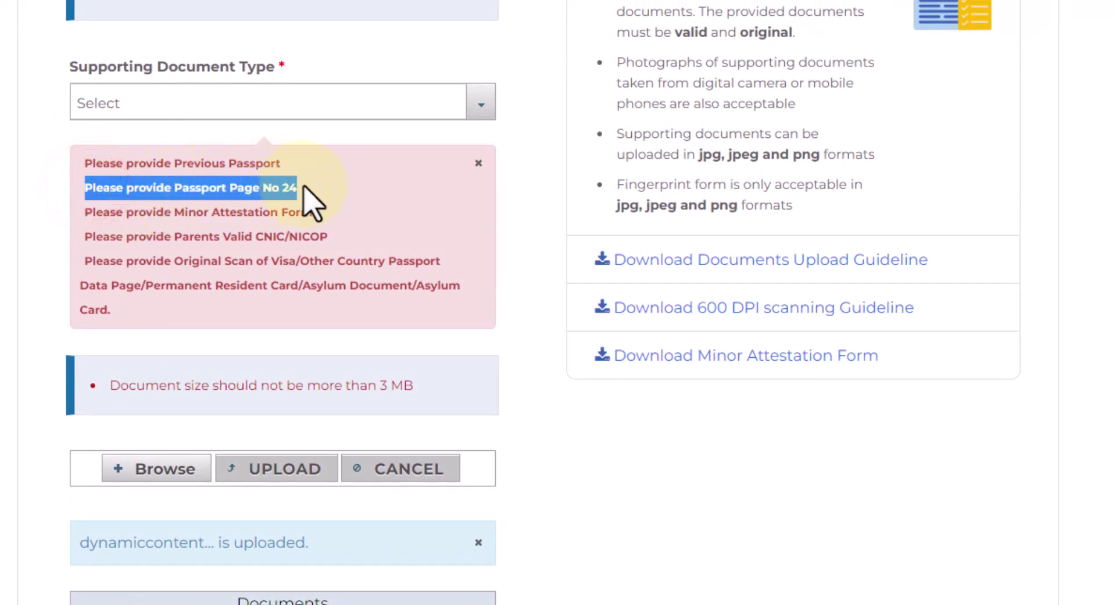
click(302, 188)
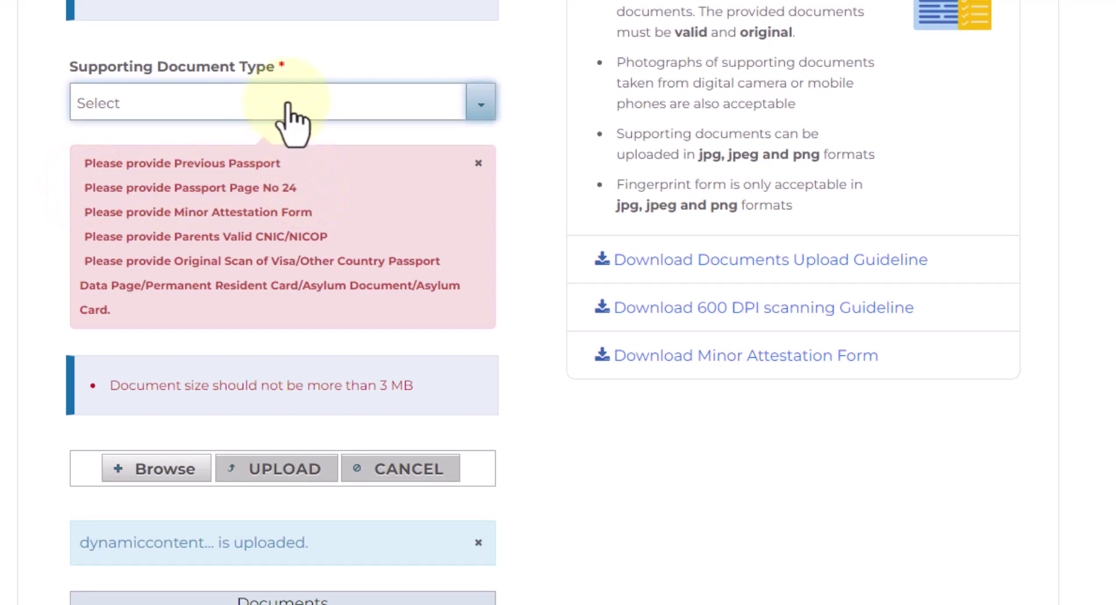
Set the Supporting Document Type to Passport Page No 24
click(287, 105)
drag(481, 203, 406, 319)
click(182, 346)
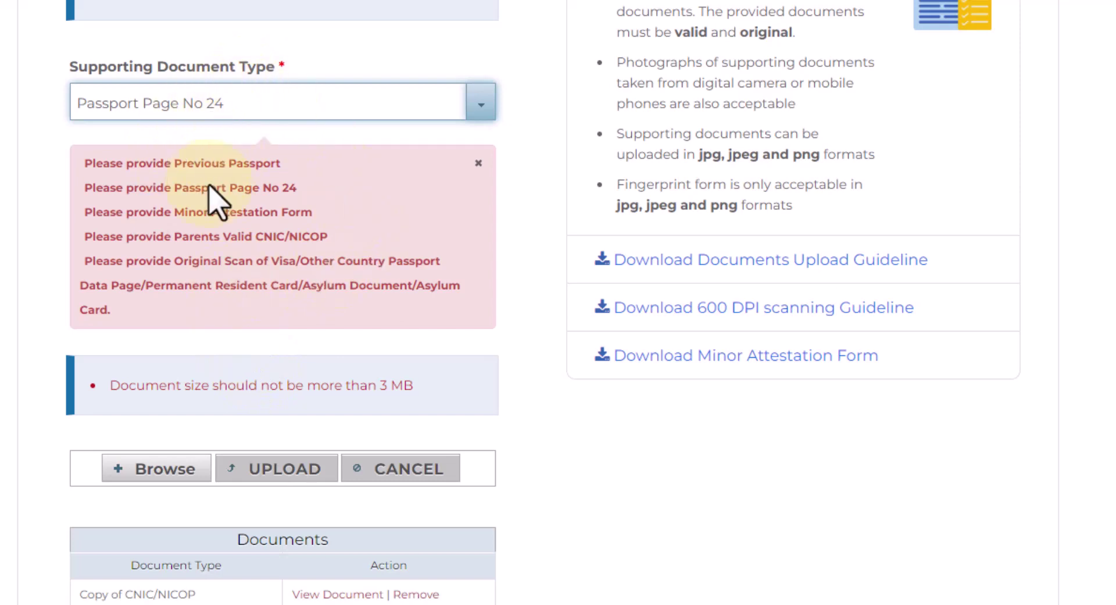
Upload the 116.3 KB passport page 24 image, leaving Previous Passport still required
click(150, 469)
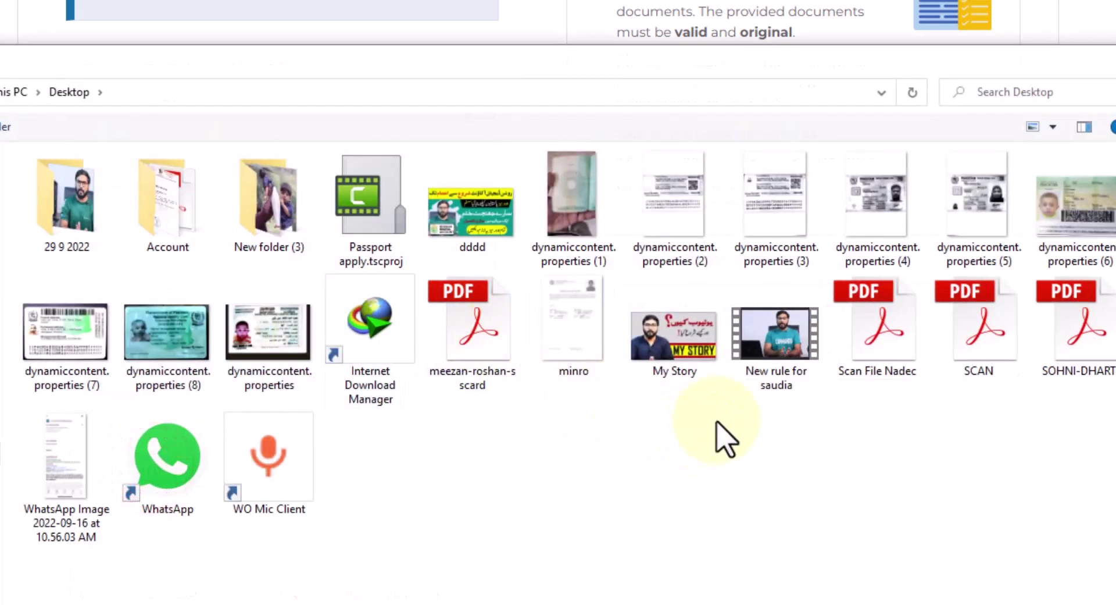
double_click(573, 221)
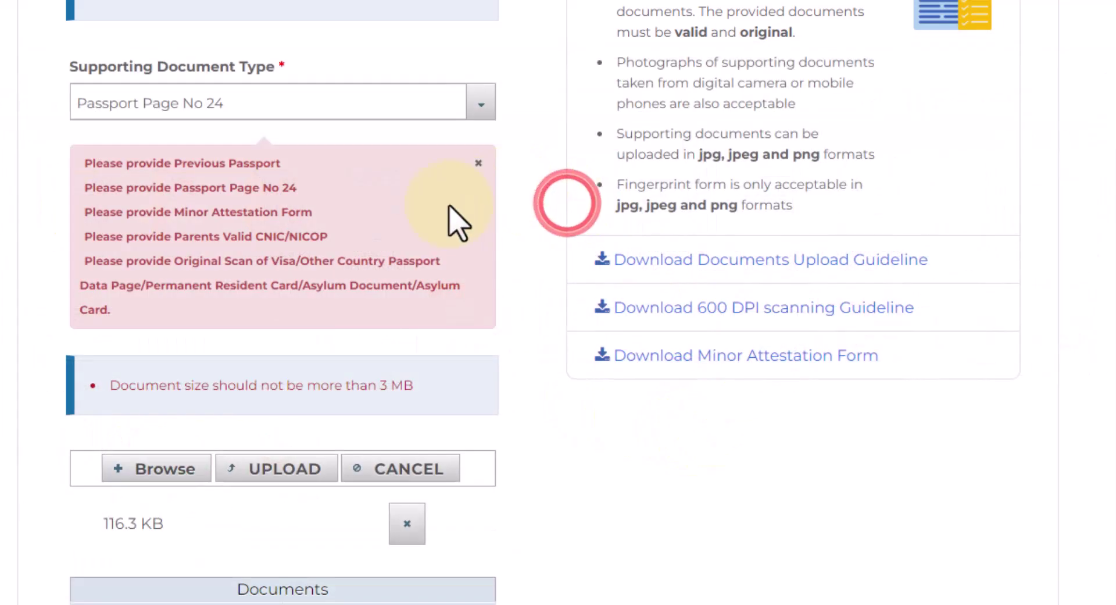
click(276, 467)
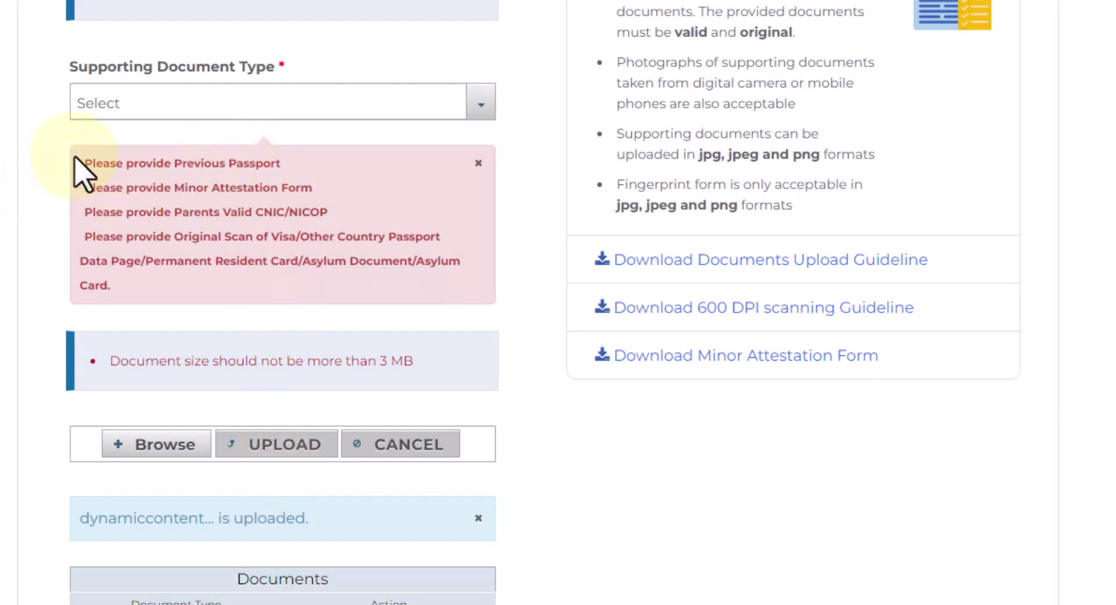
drag(83, 166, 293, 164)
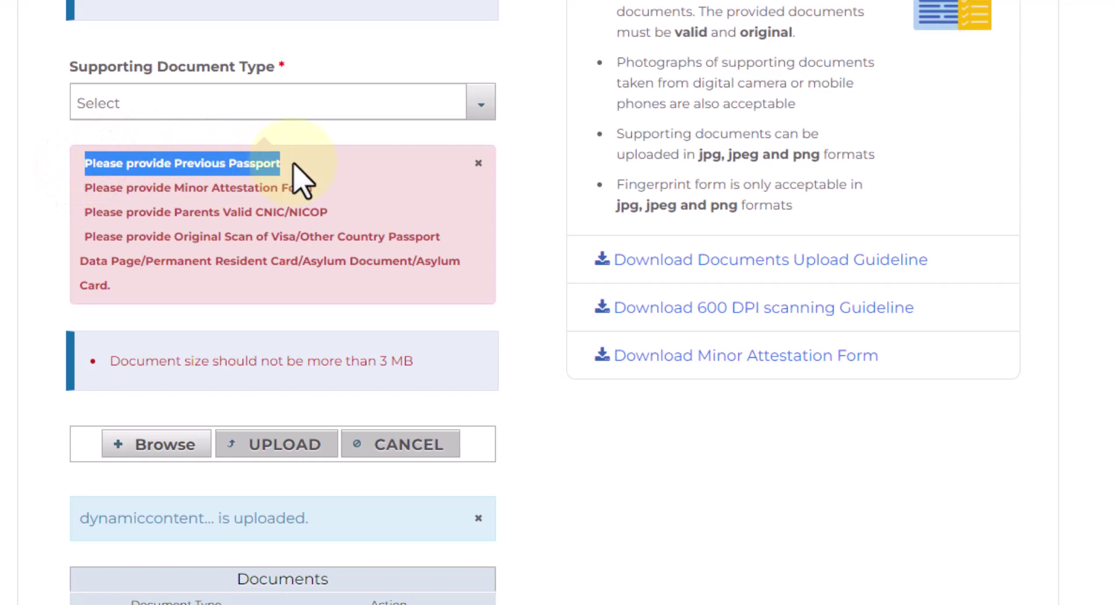
click(302, 158)
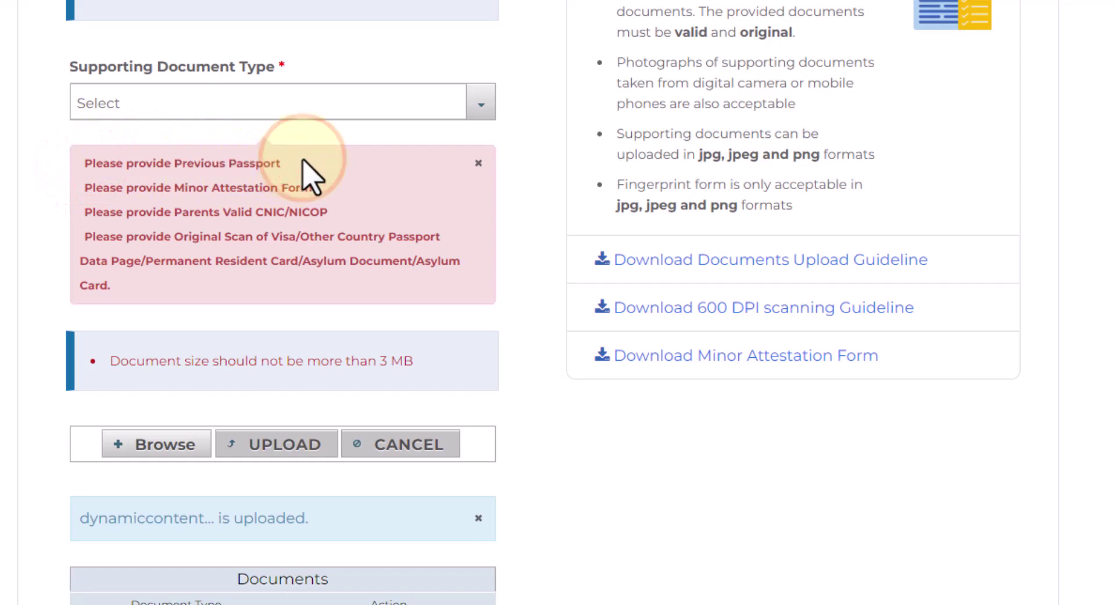
click(289, 108)
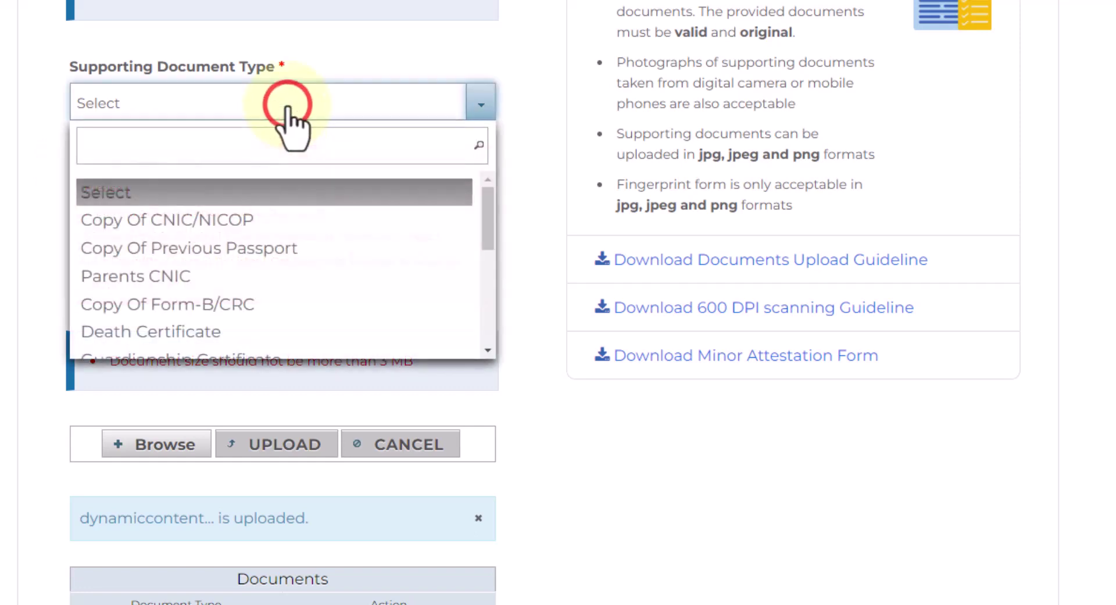
Upload the 1.1 MB previous passport image as Copy of Previous Passport
click(226, 250)
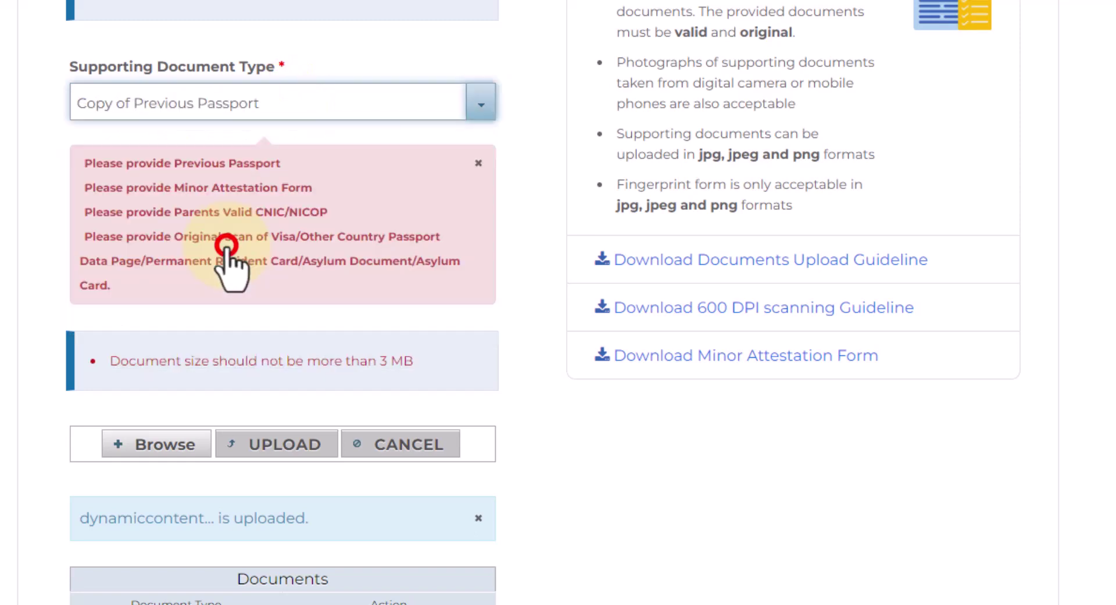
click(146, 447)
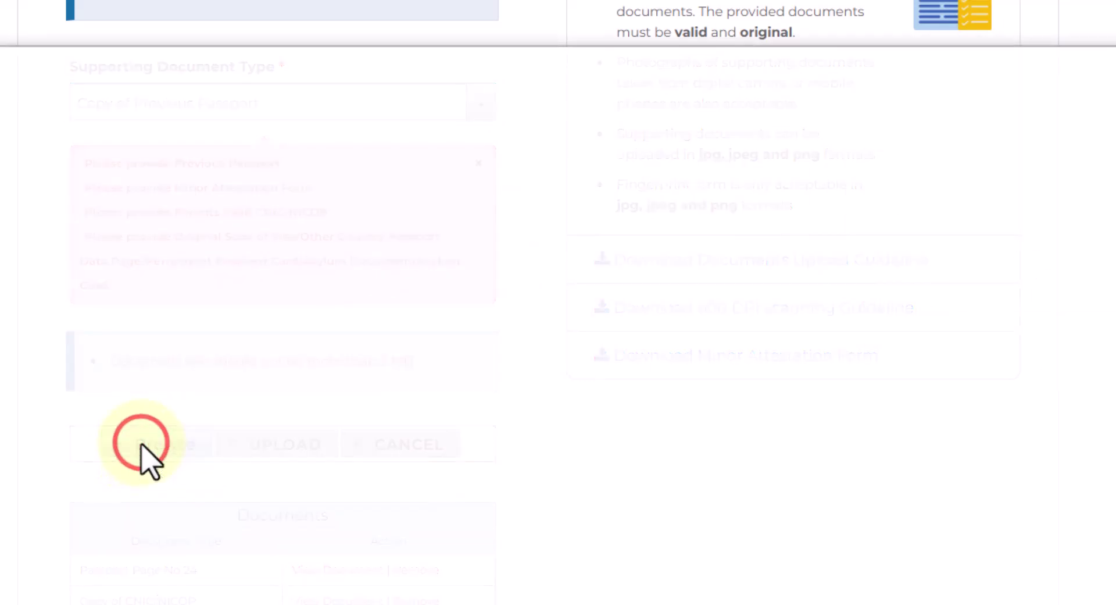
double_click(1082, 228)
click(282, 447)
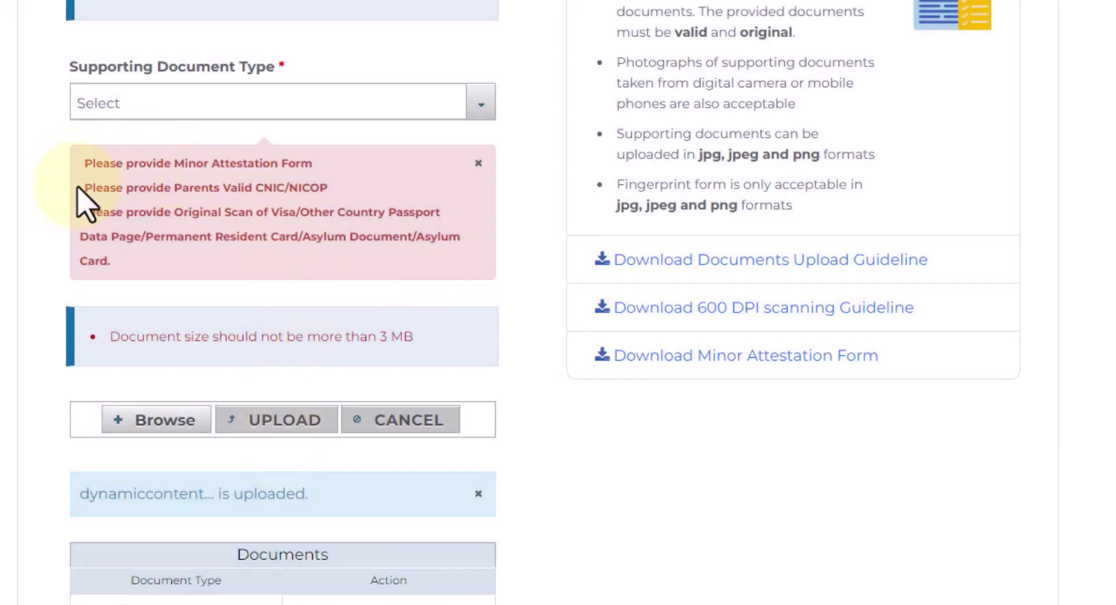
drag(78, 187, 330, 187)
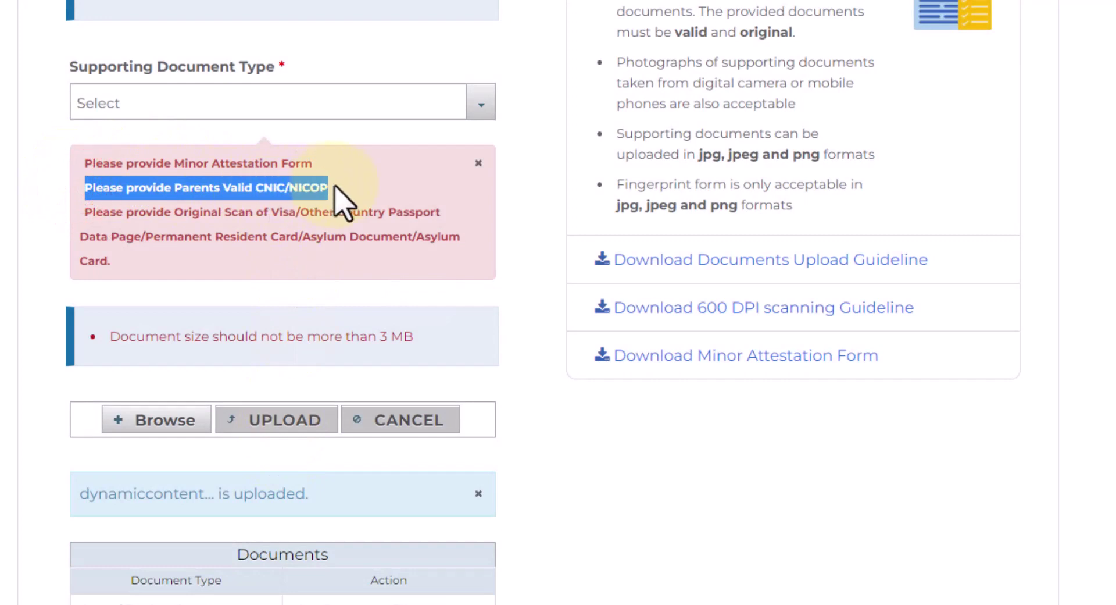
click(340, 188)
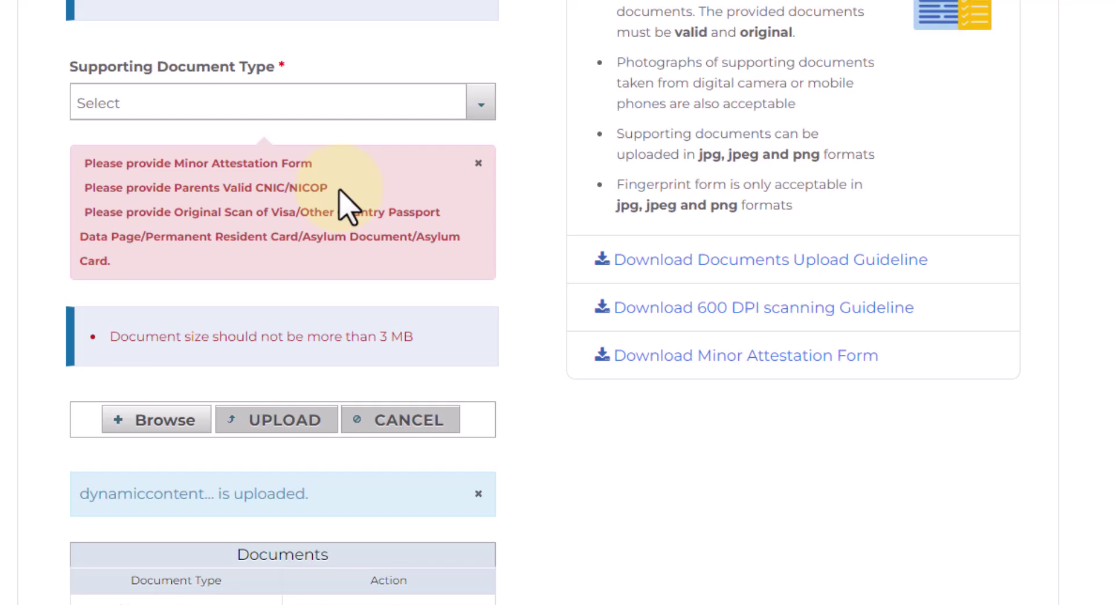
Upload a parent's CNIC image as a Parents CNIC document
click(193, 105)
scroll(212, 242, down, 3)
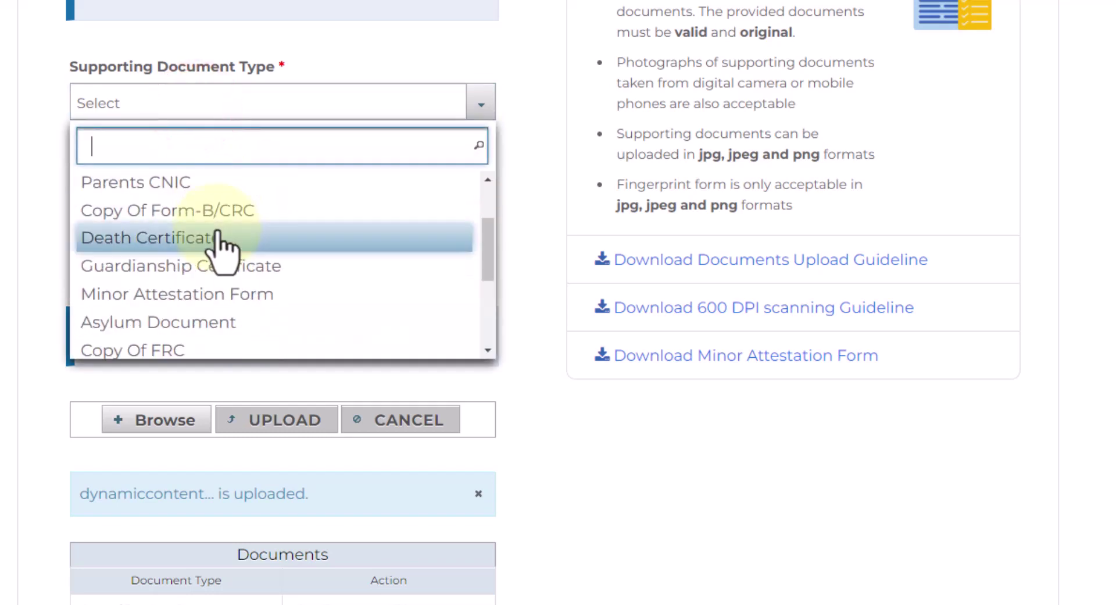
scroll(219, 250, up, 3)
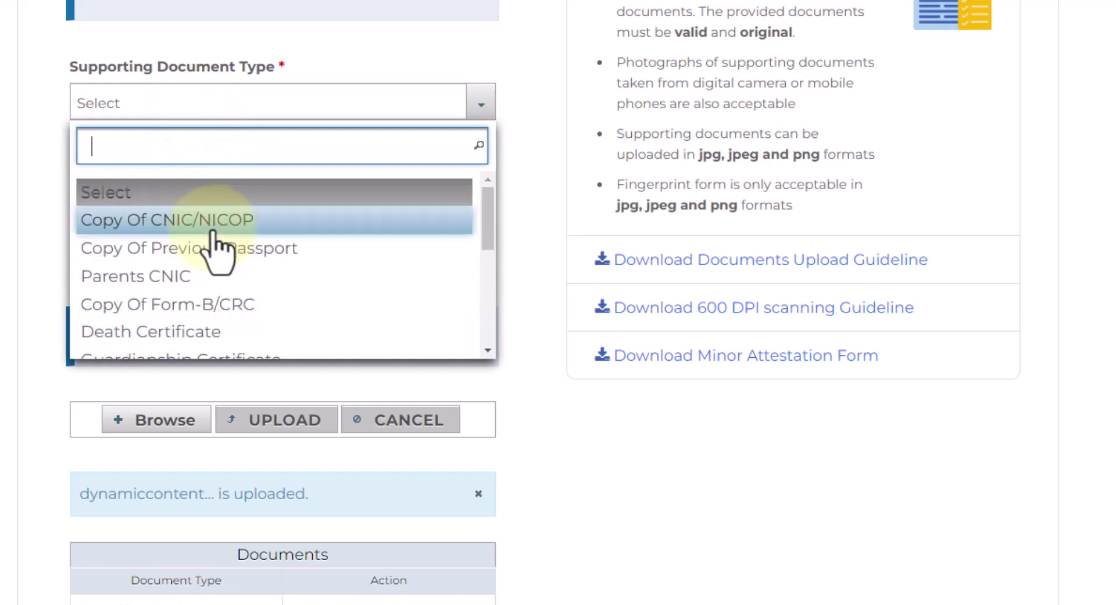
click(155, 280)
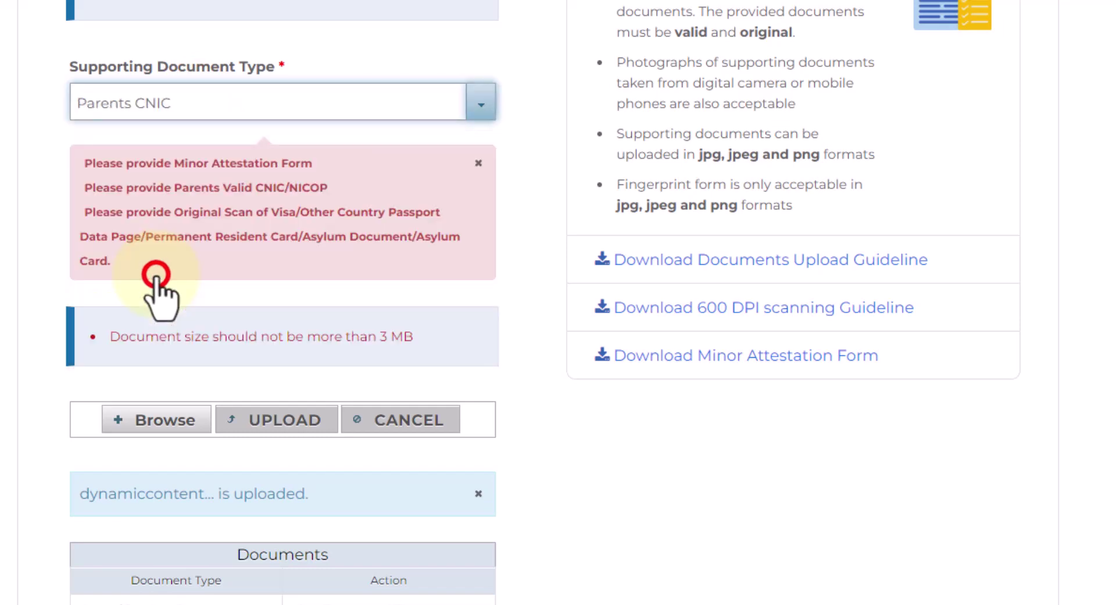
click(161, 420)
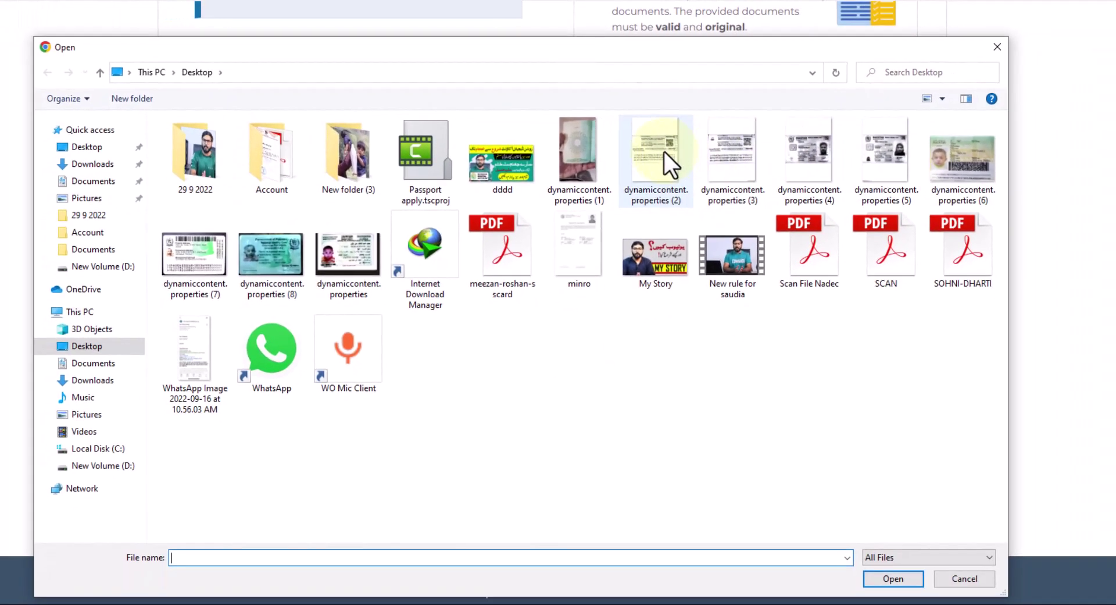
double_click(675, 201)
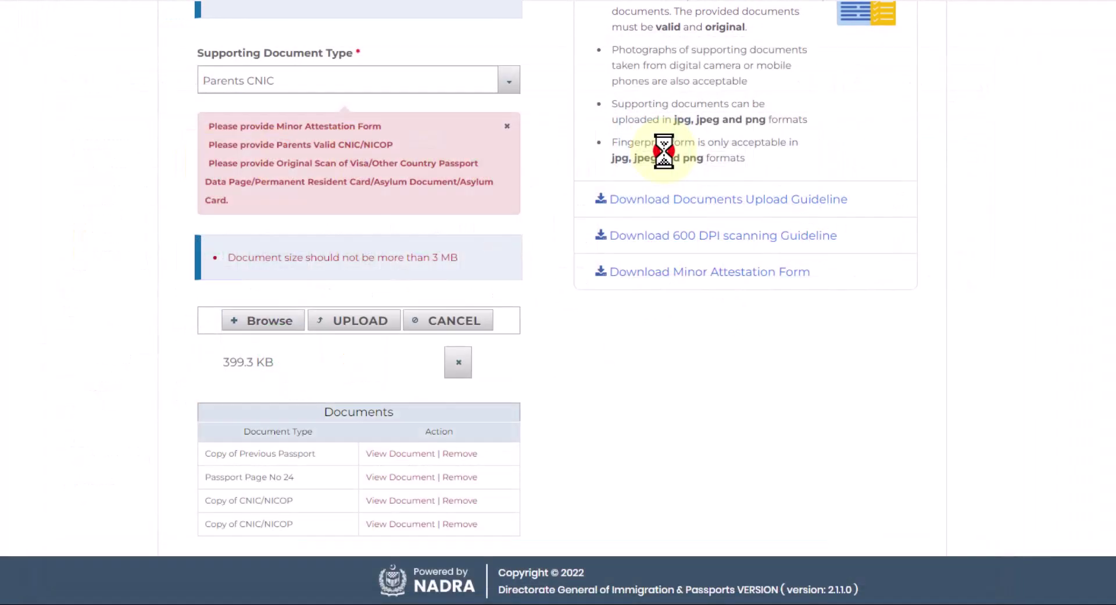
click(353, 320)
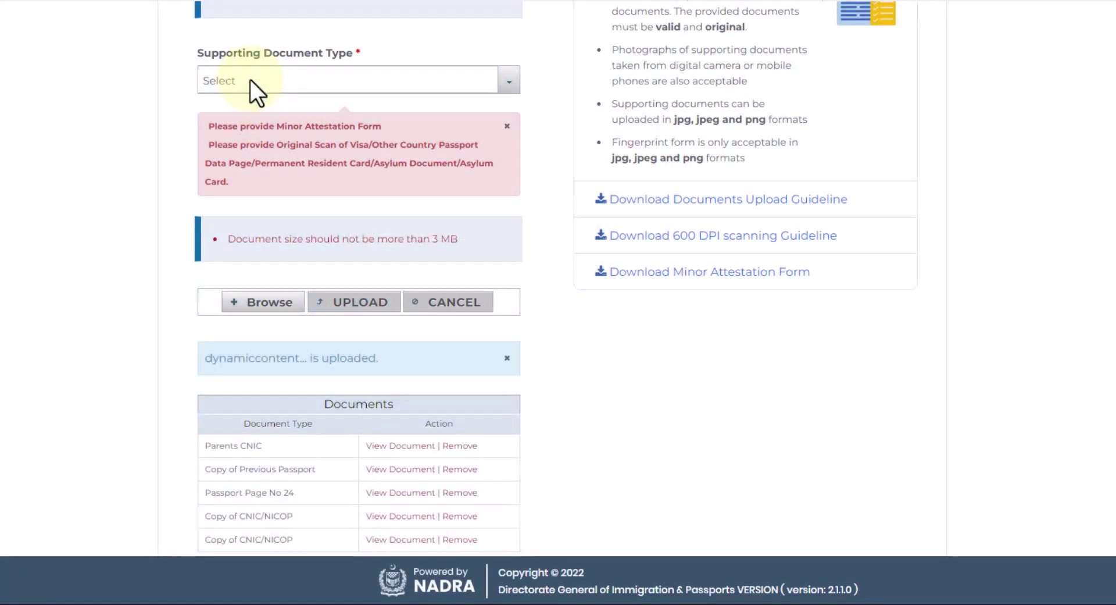
Upload a second parent CNIC image under Parents CNIC
click(250, 79)
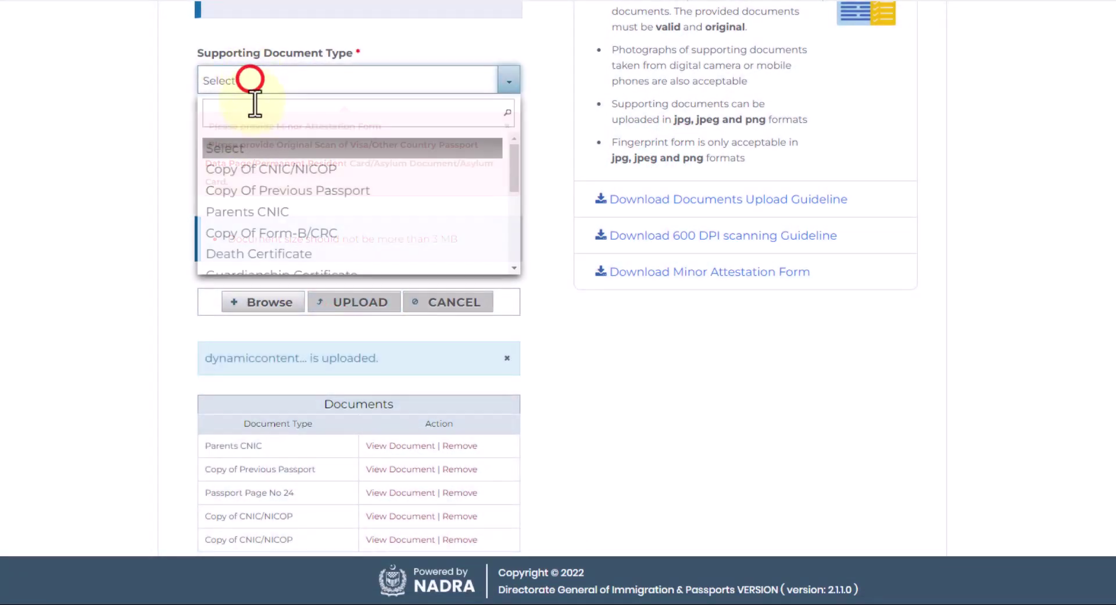
click(243, 212)
click(242, 301)
double_click(717, 141)
click(356, 304)
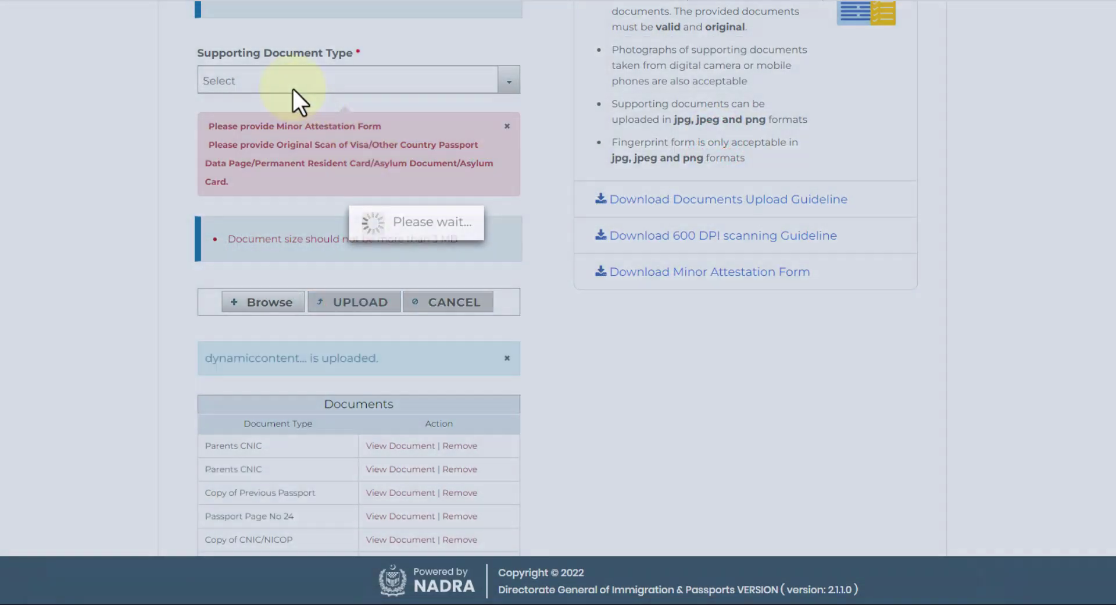
Upload one more Parents CNIC image
click(289, 82)
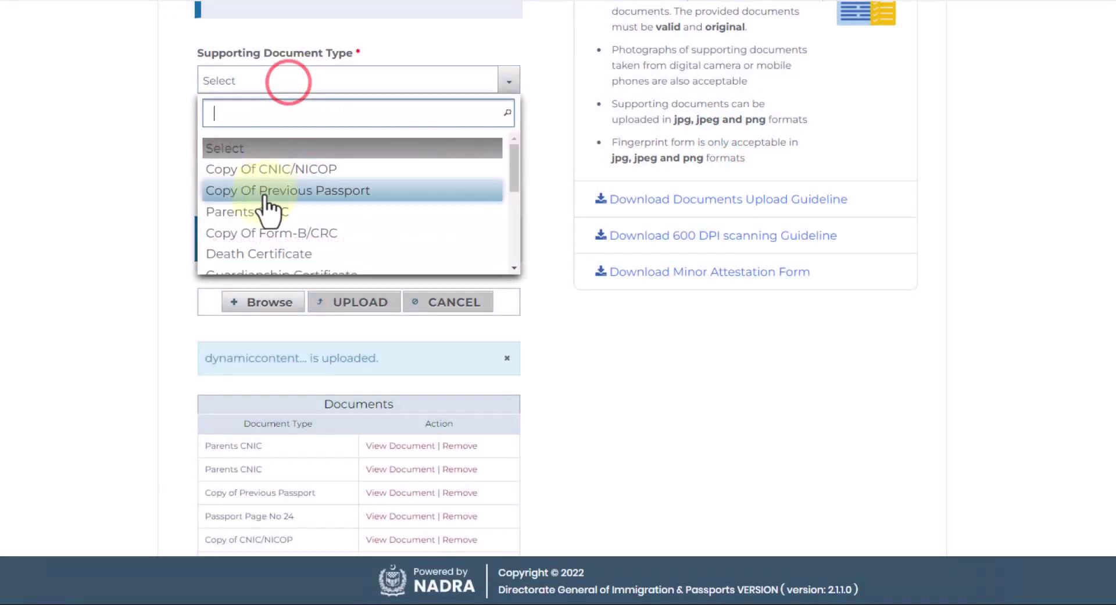
click(255, 210)
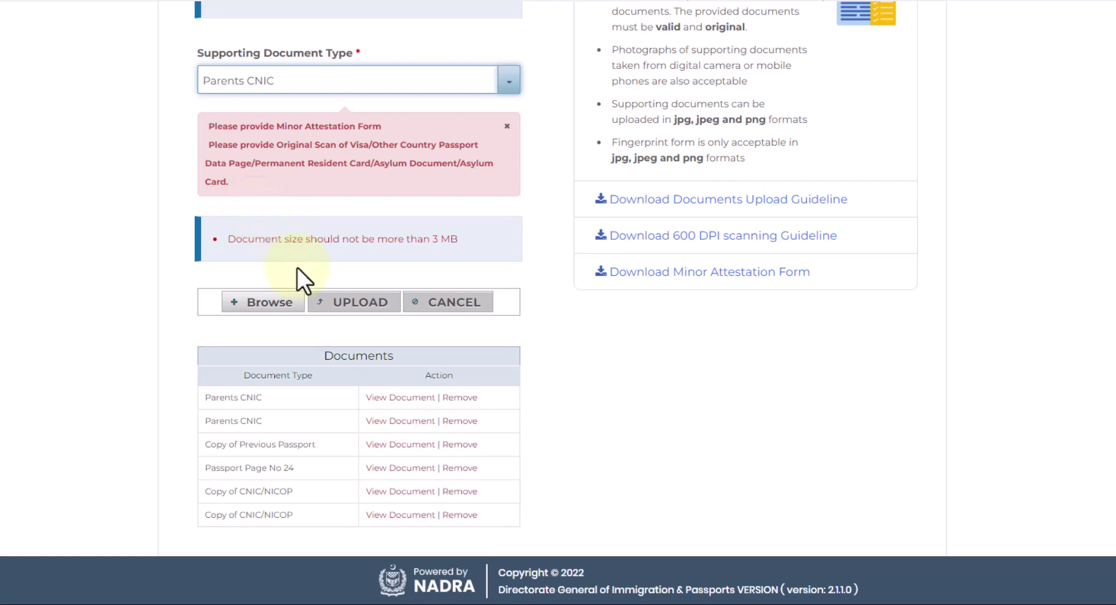
click(272, 303)
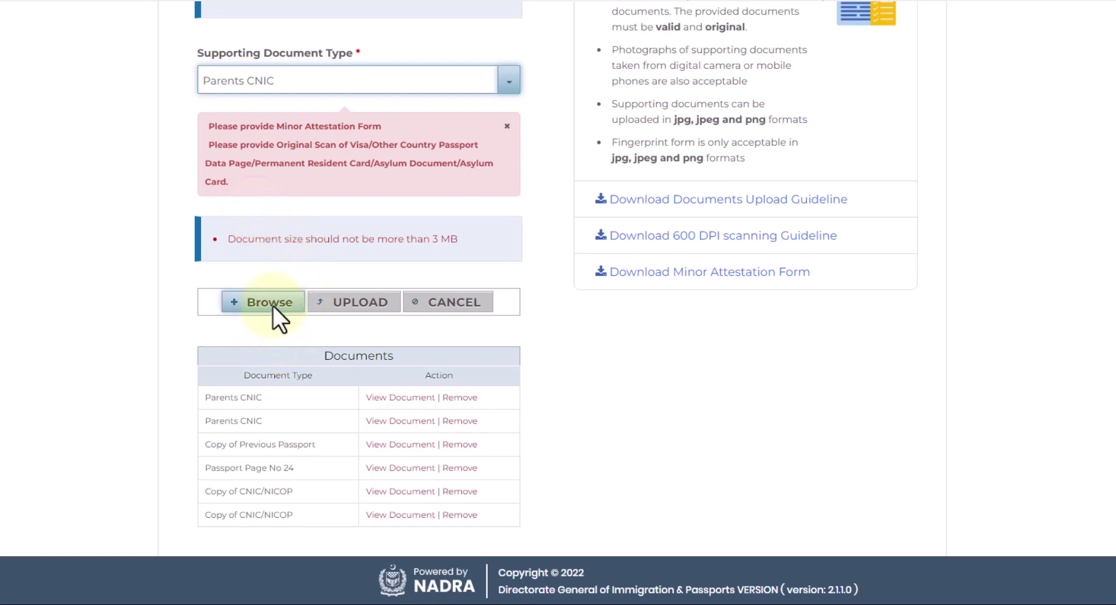
double_click(796, 151)
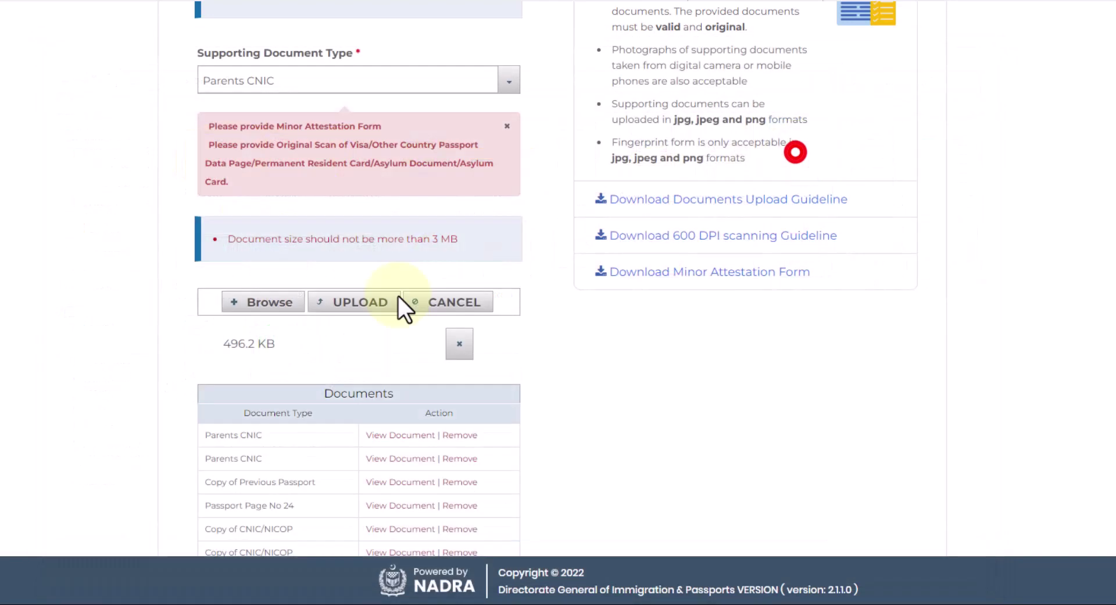
click(352, 300)
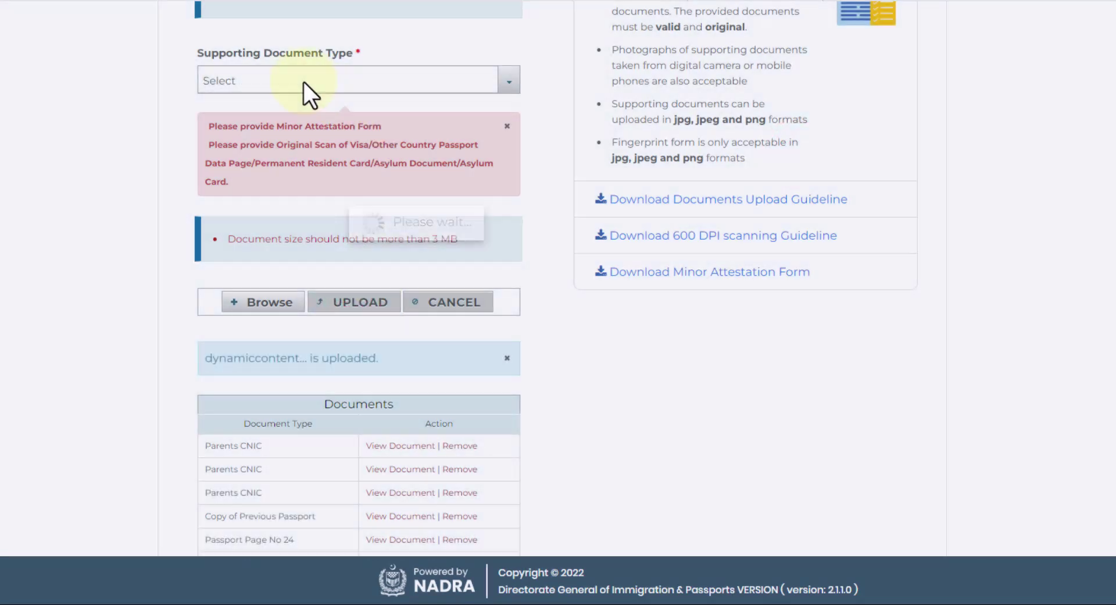
click(303, 82)
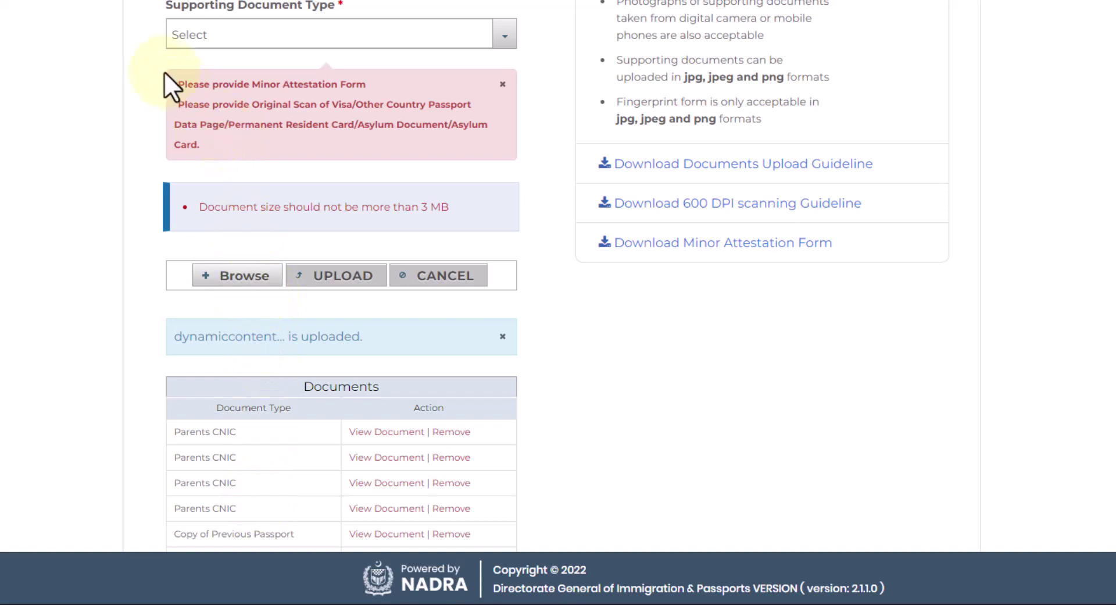
Review the notice showing Minor Attestation Form and the visa scan still missing
drag(176, 82, 367, 81)
click(378, 80)
click(175, 104)
drag(136, 115, 395, 179)
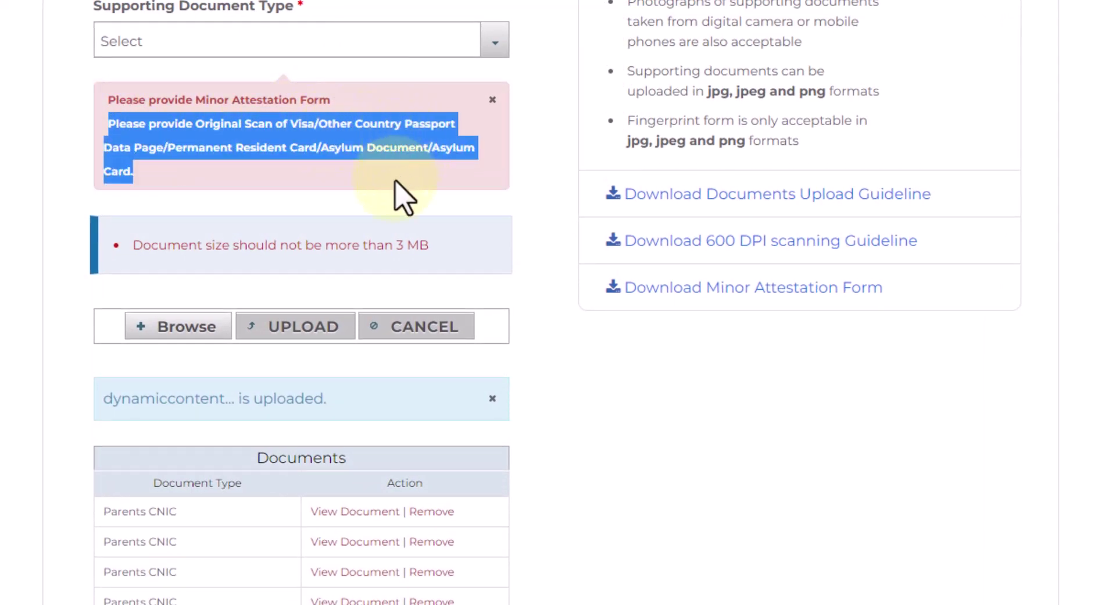
click(308, 168)
drag(189, 179, 111, 130)
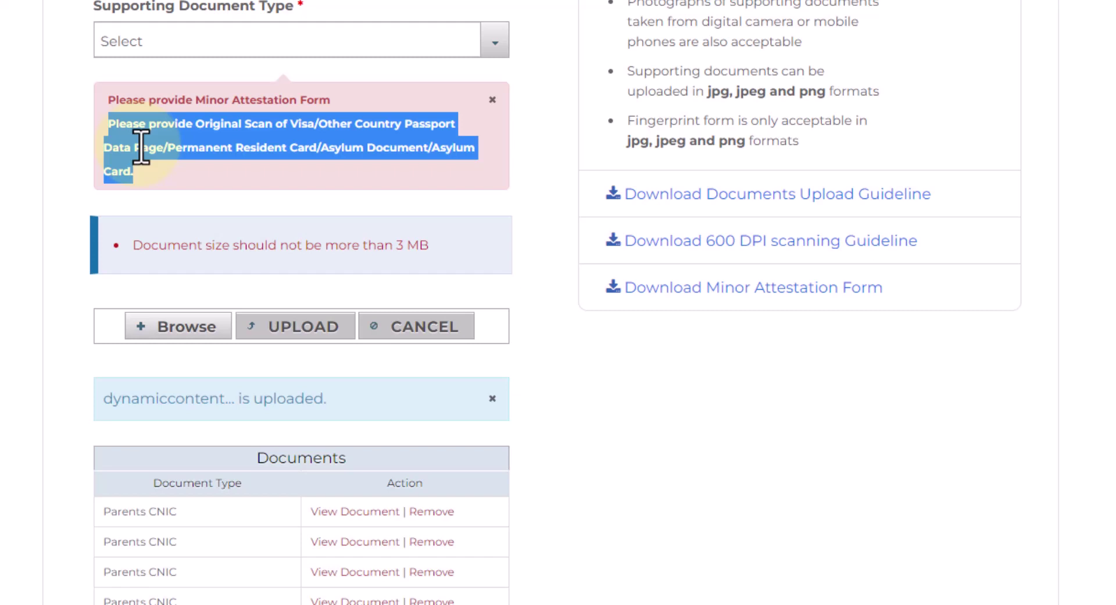
click(169, 175)
Upload the visa scan as an Original Scan of Visa document
click(210, 41)
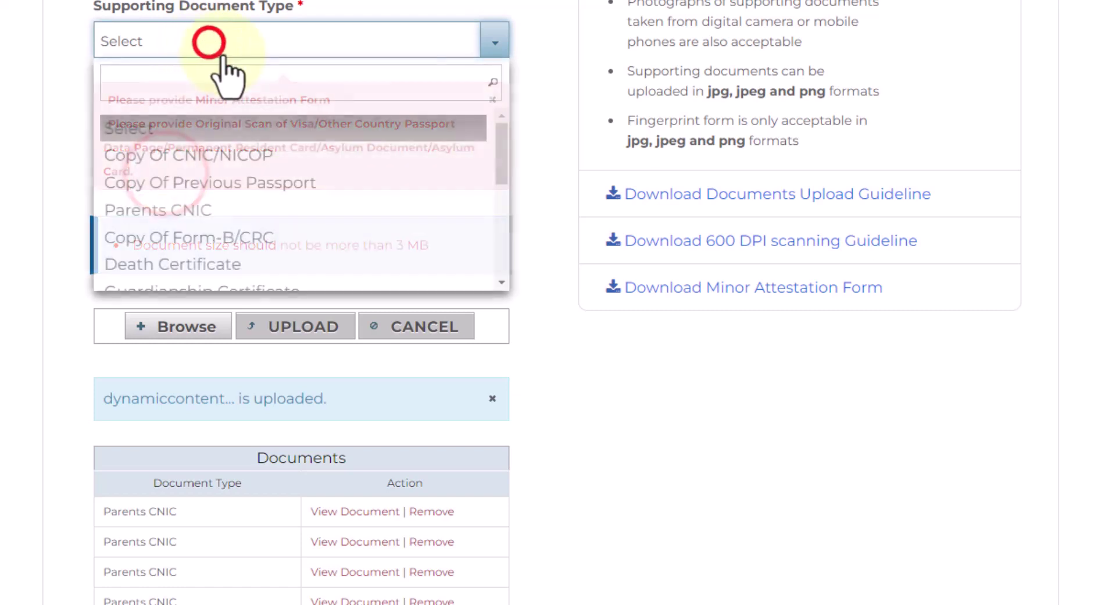
text(o)
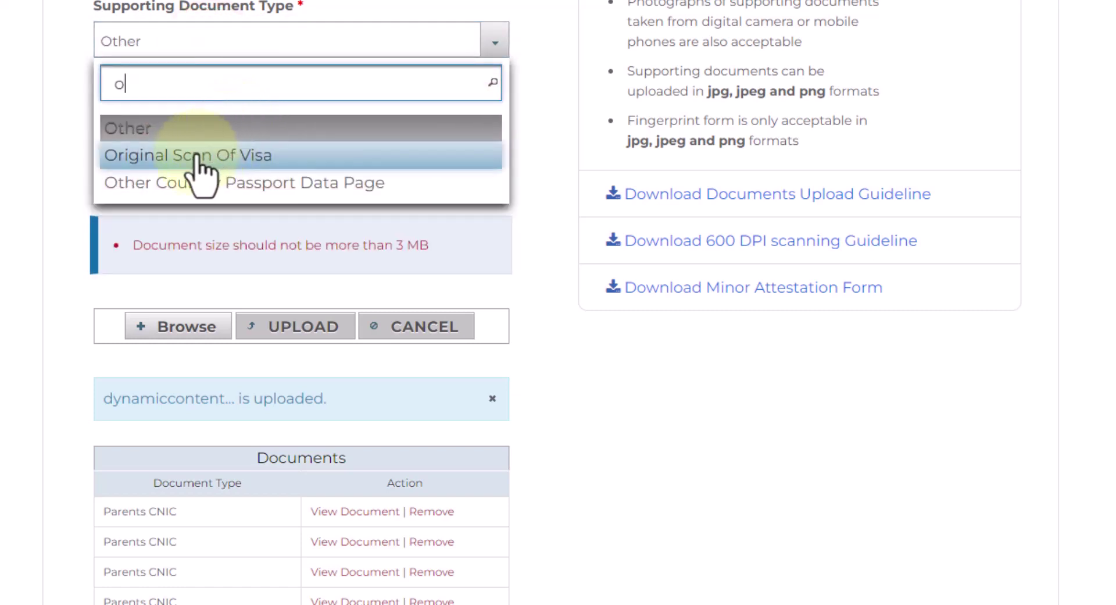
click(198, 155)
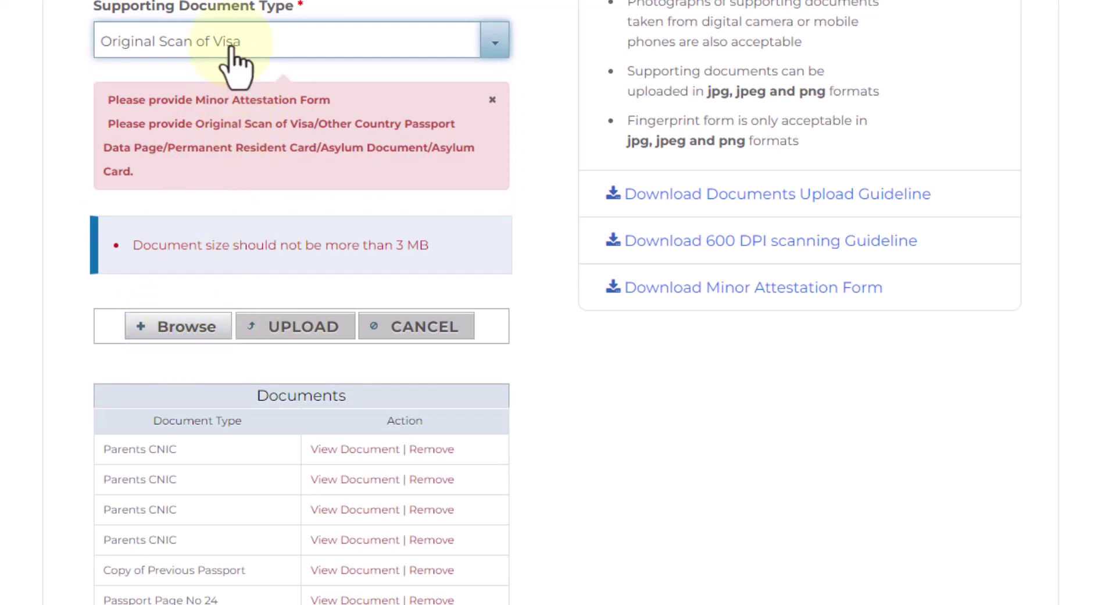
click(158, 326)
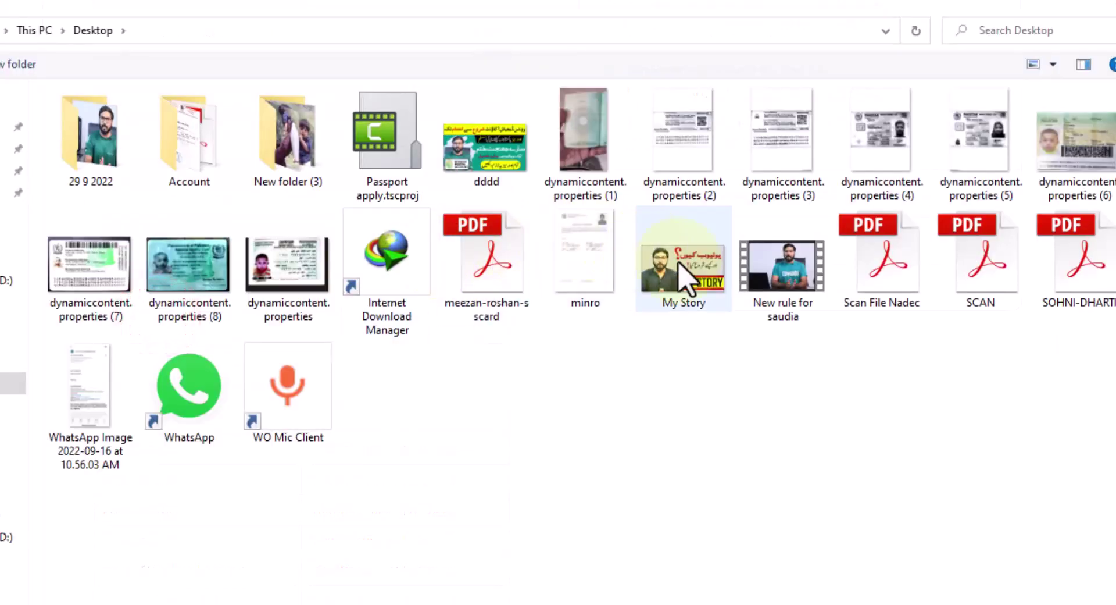
double_click(291, 271)
click(299, 324)
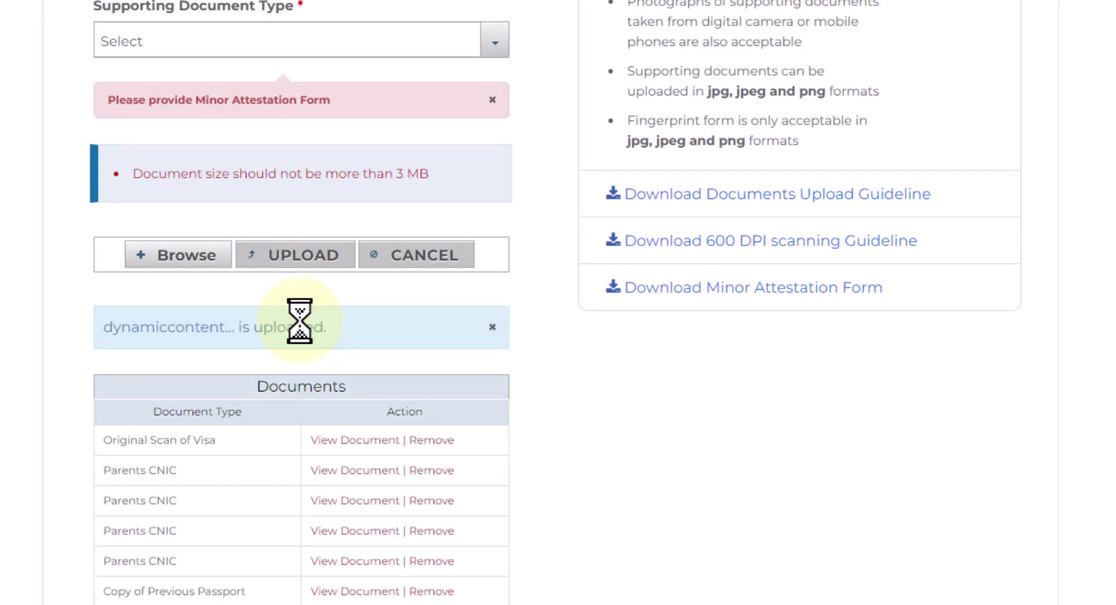
Download the Minor Attestation Form PDF, overwriting the old copy, and open it
drag(185, 100, 335, 105)
click(335, 105)
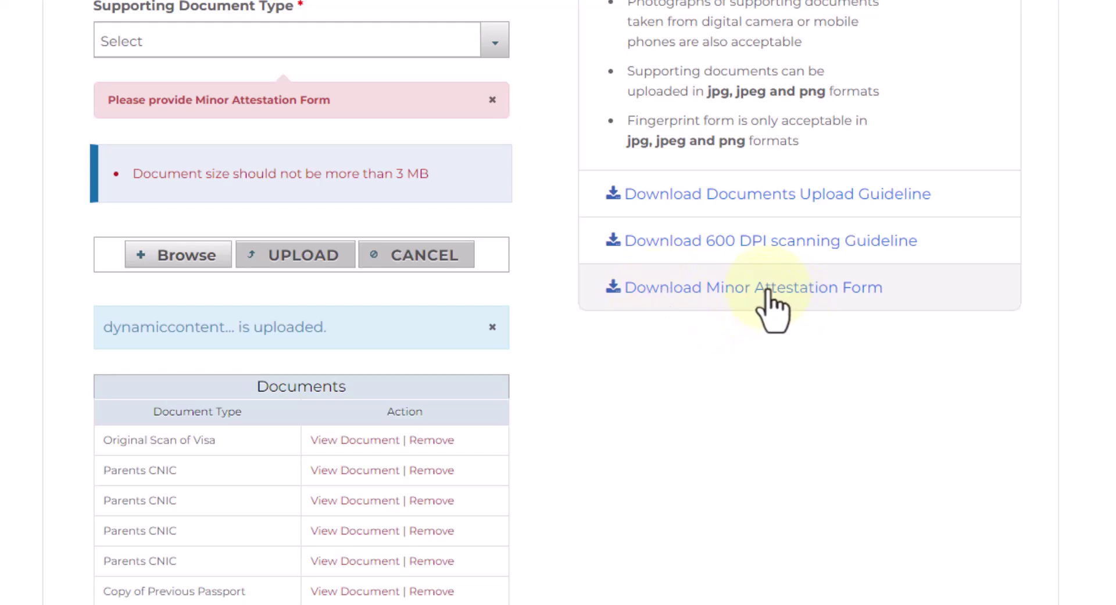
click(769, 289)
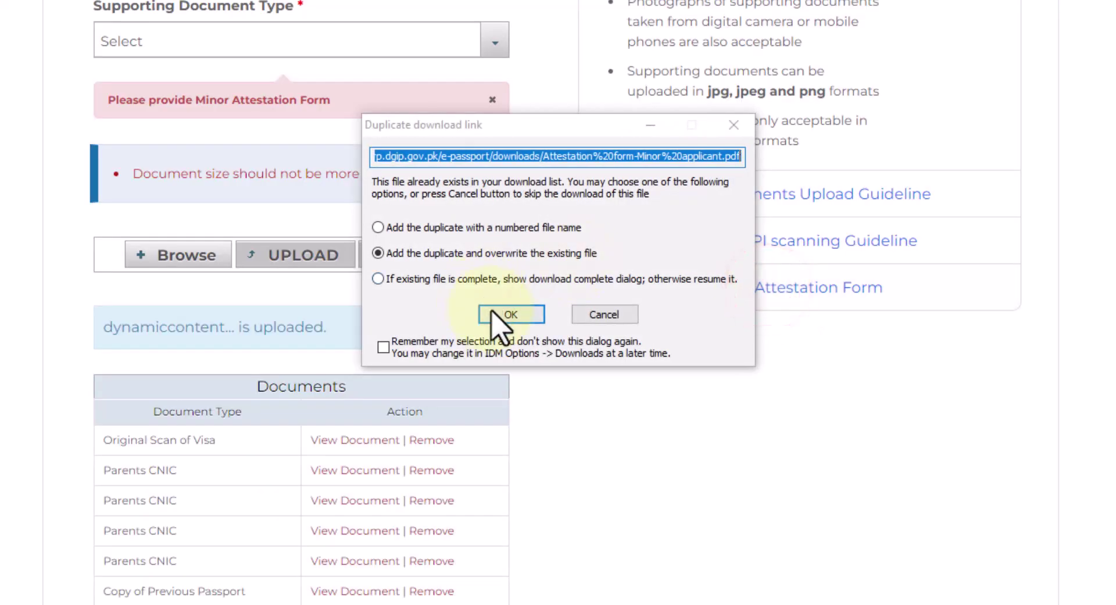
click(505, 311)
click(523, 324)
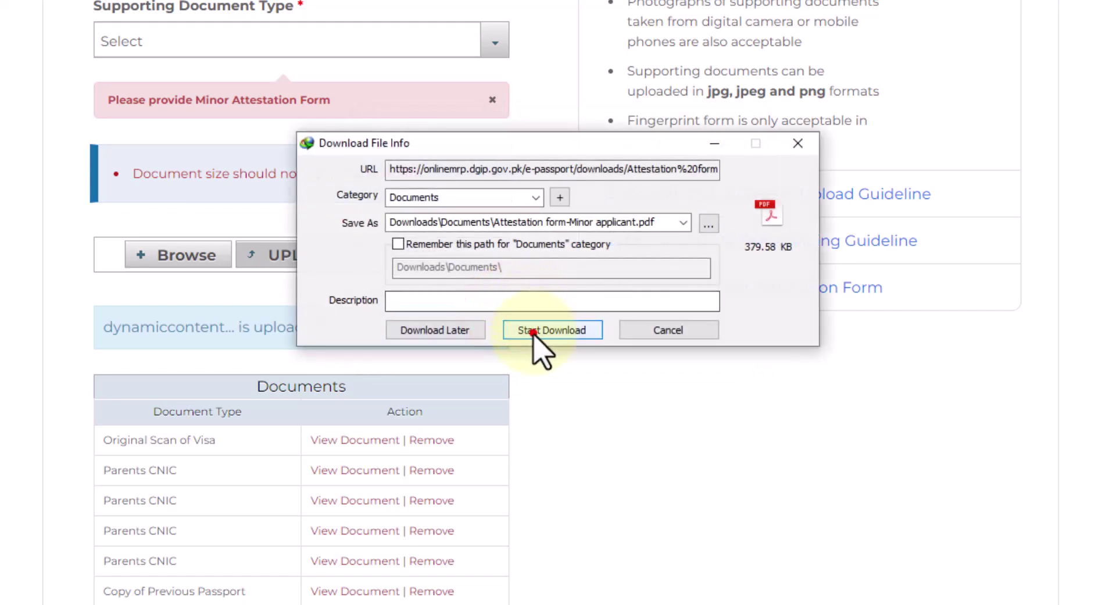
click(421, 315)
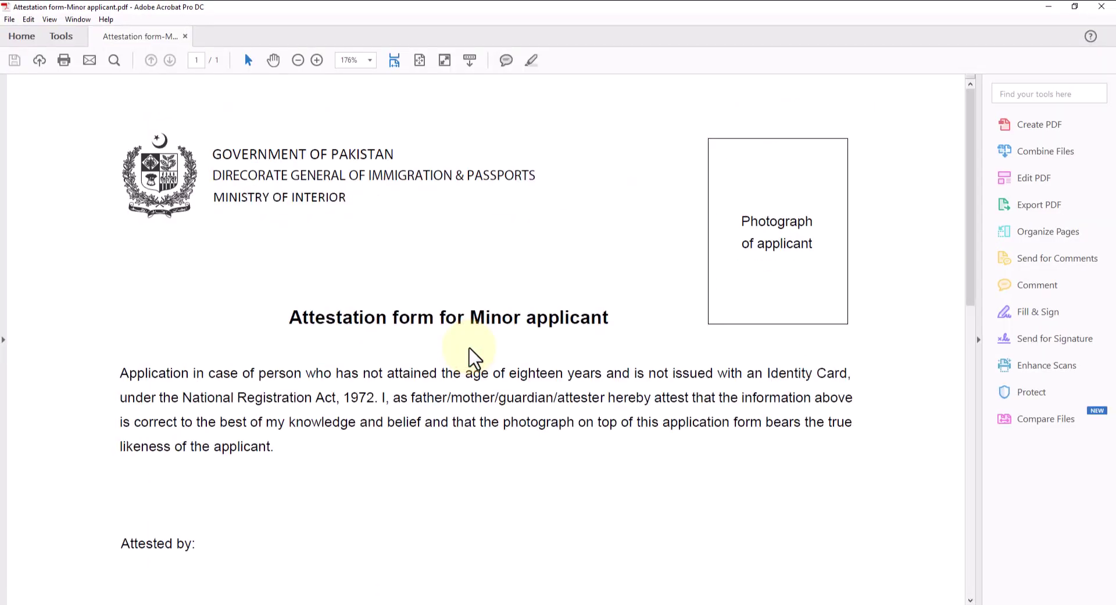
Scroll to the Father's details and point out its Name and CNIC lines
scroll(501, 348, down, 3)
scroll(506, 356, up, 3)
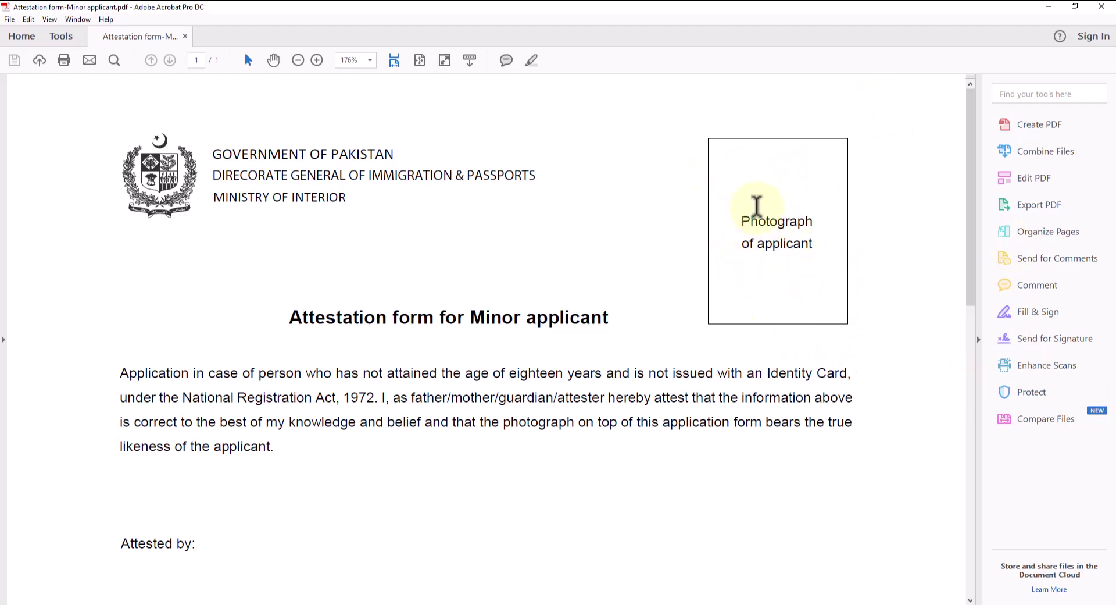
scroll(801, 220, down, 5)
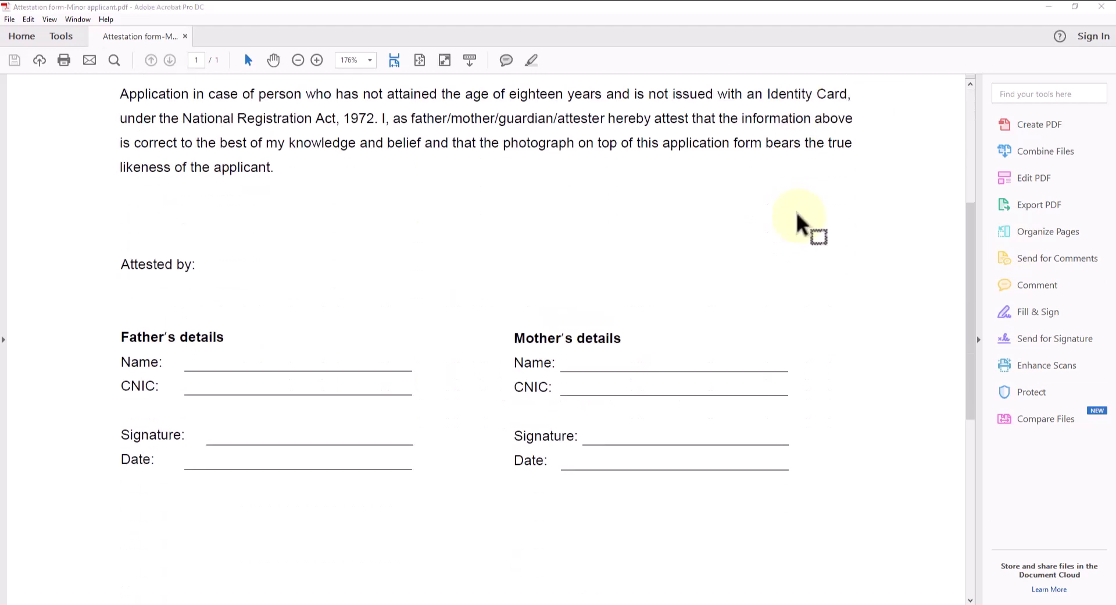
drag(124, 337, 219, 316)
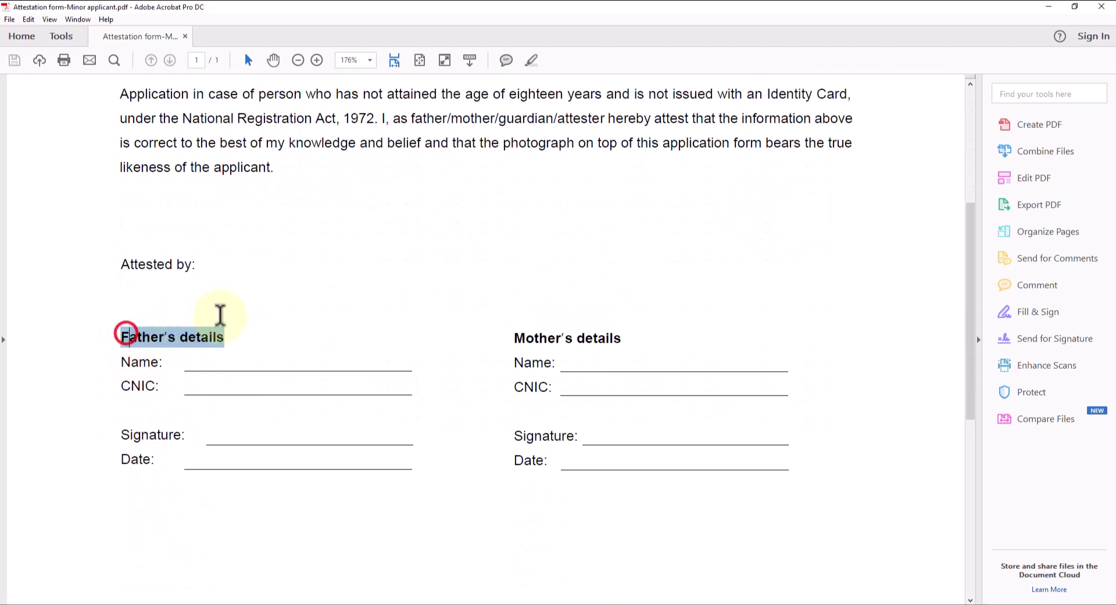
click(245, 336)
drag(125, 333, 219, 332)
click(242, 336)
click(231, 359)
click(219, 387)
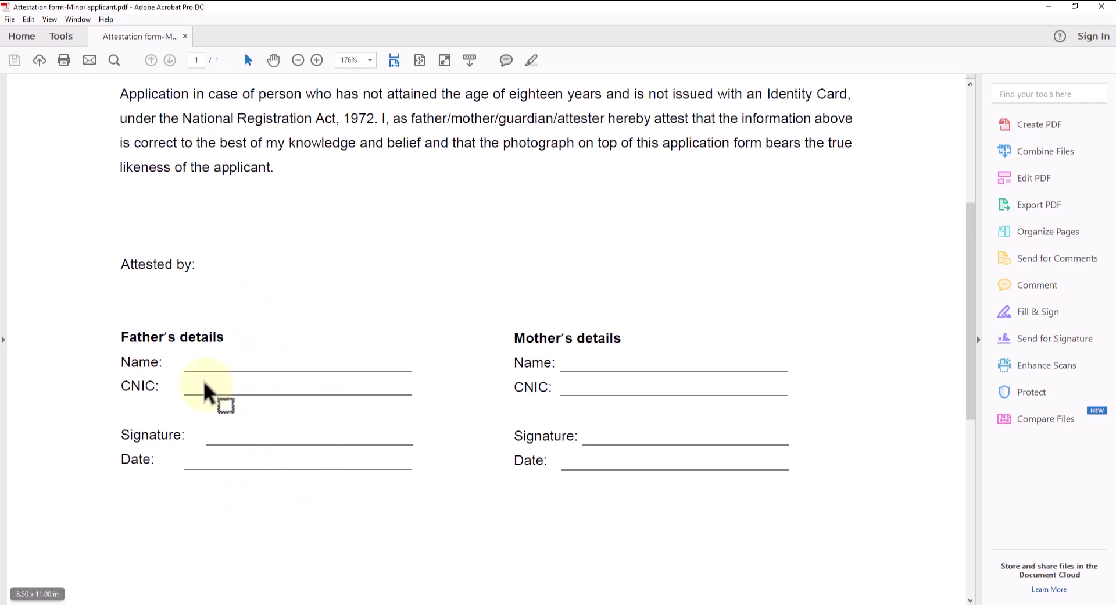
Look over the Mother's details section and scroll back to the top
drag(505, 337, 619, 337)
click(656, 341)
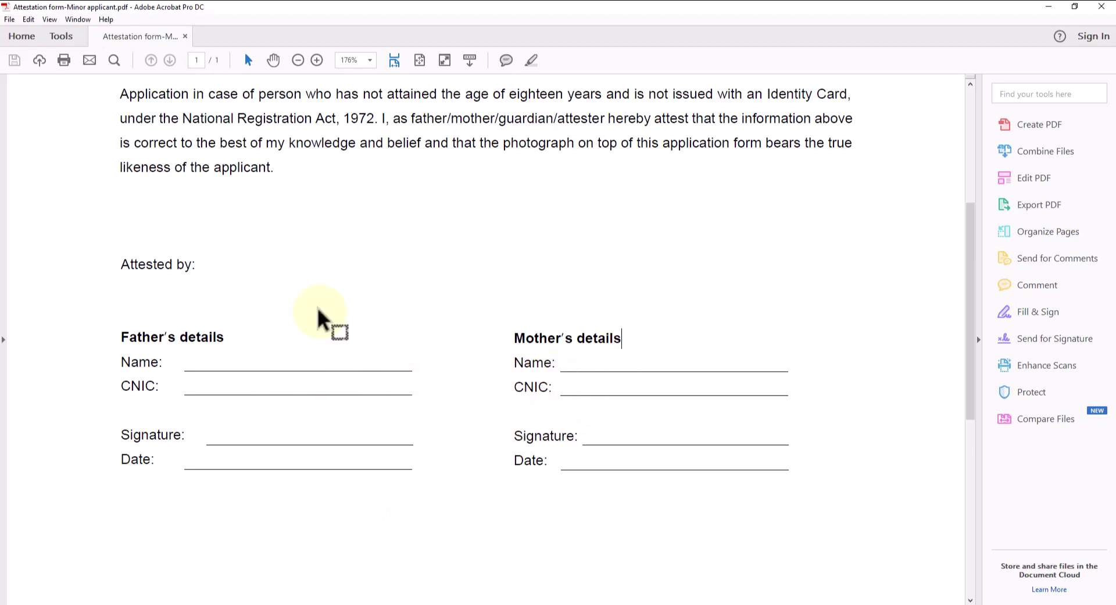
scroll(489, 451, up, 4)
scroll(489, 450, up, 1)
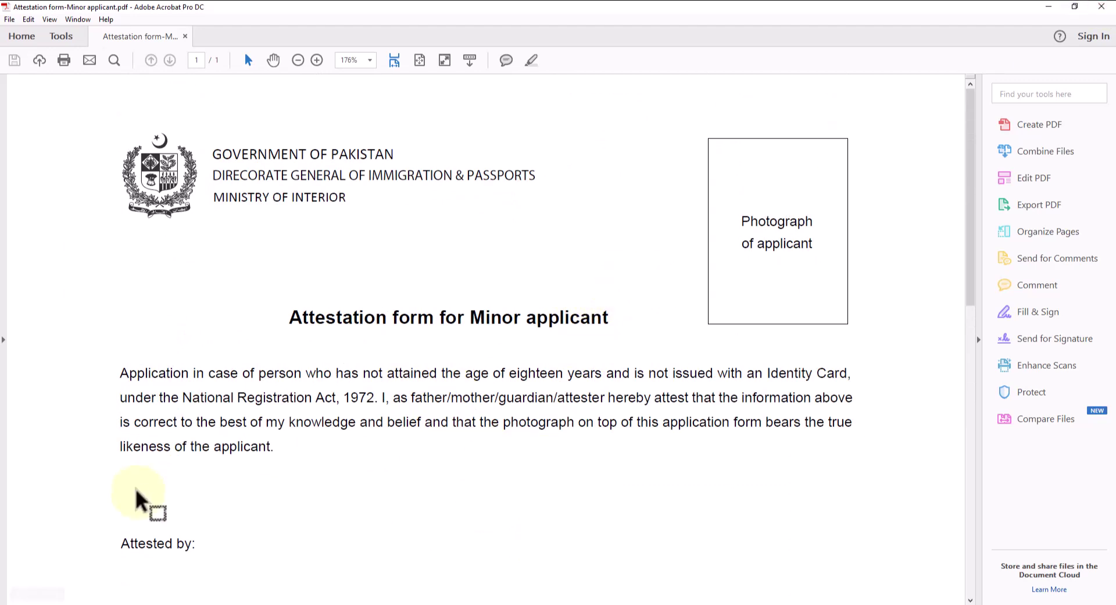
Back in the browser, upload the minro file as the Minor Attestation Form
click(99, 601)
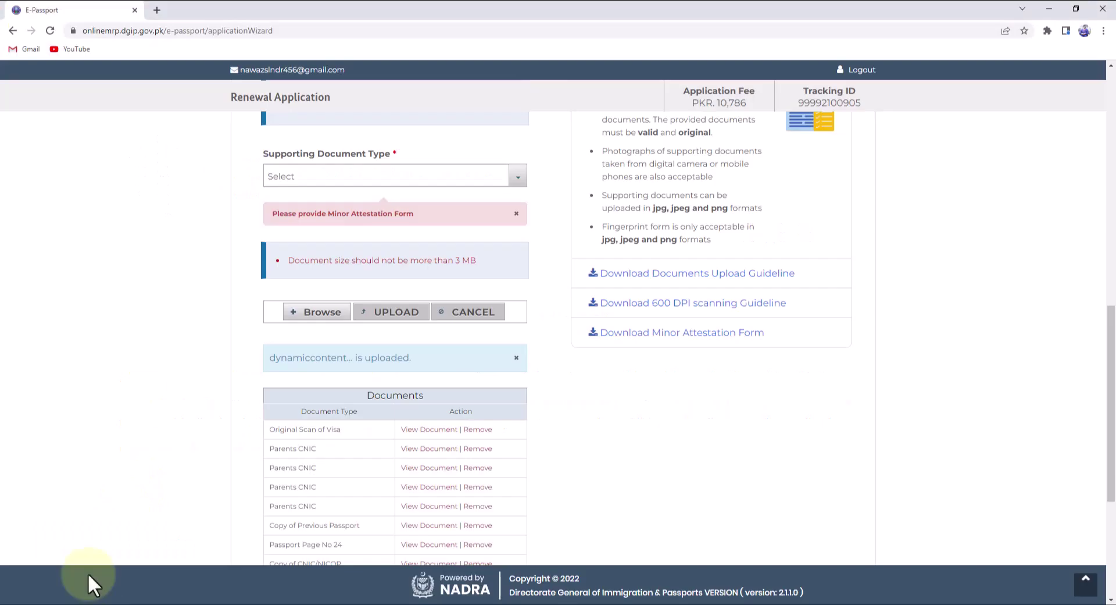
click(365, 176)
text(m)
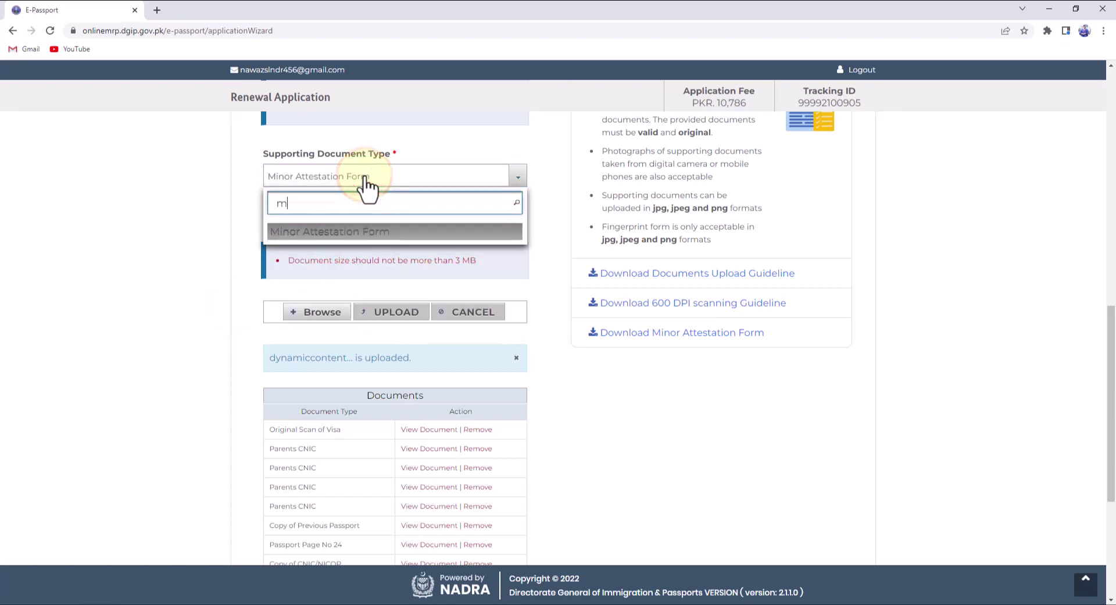
click(336, 233)
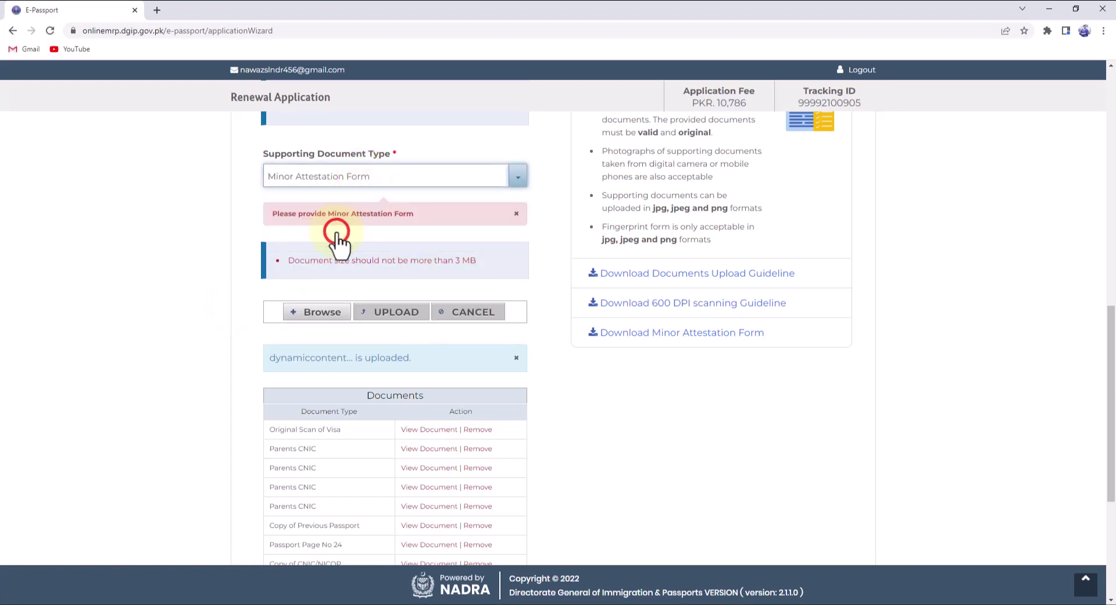
click(311, 314)
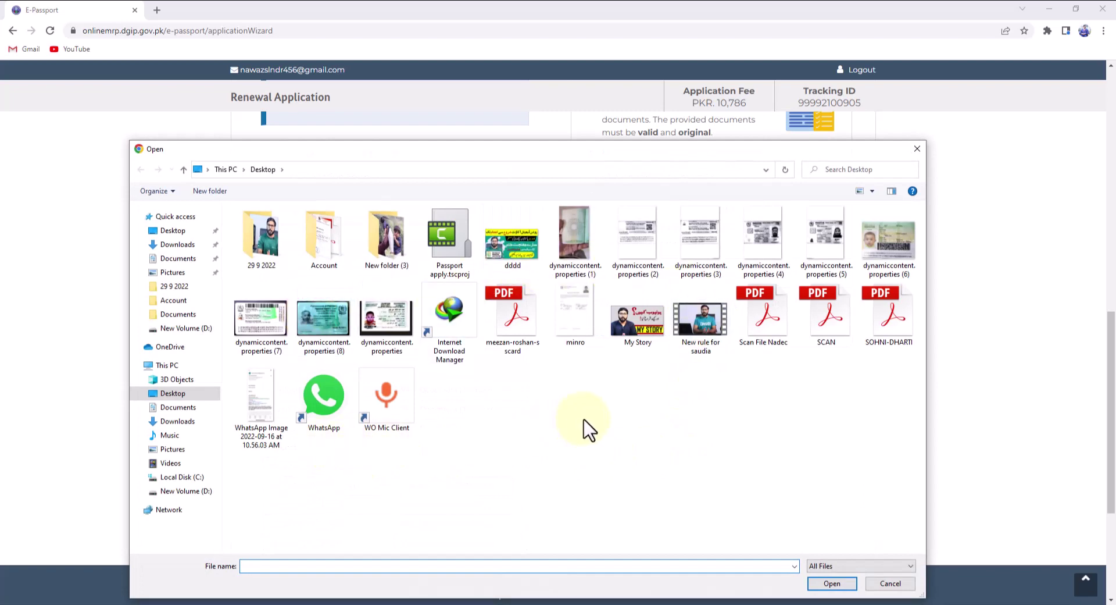
double_click(581, 317)
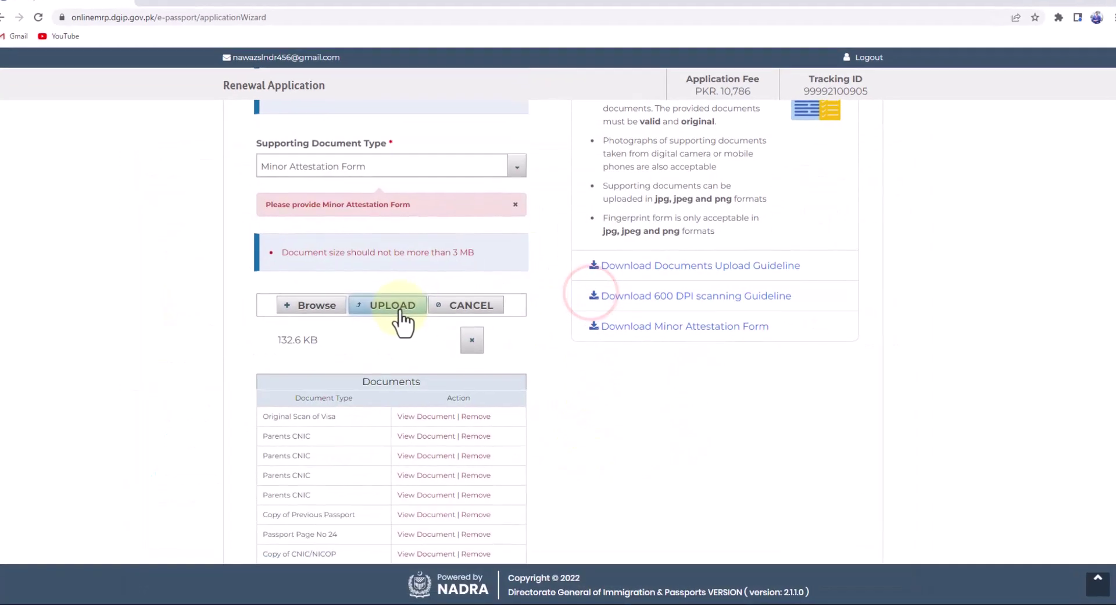
click(401, 318)
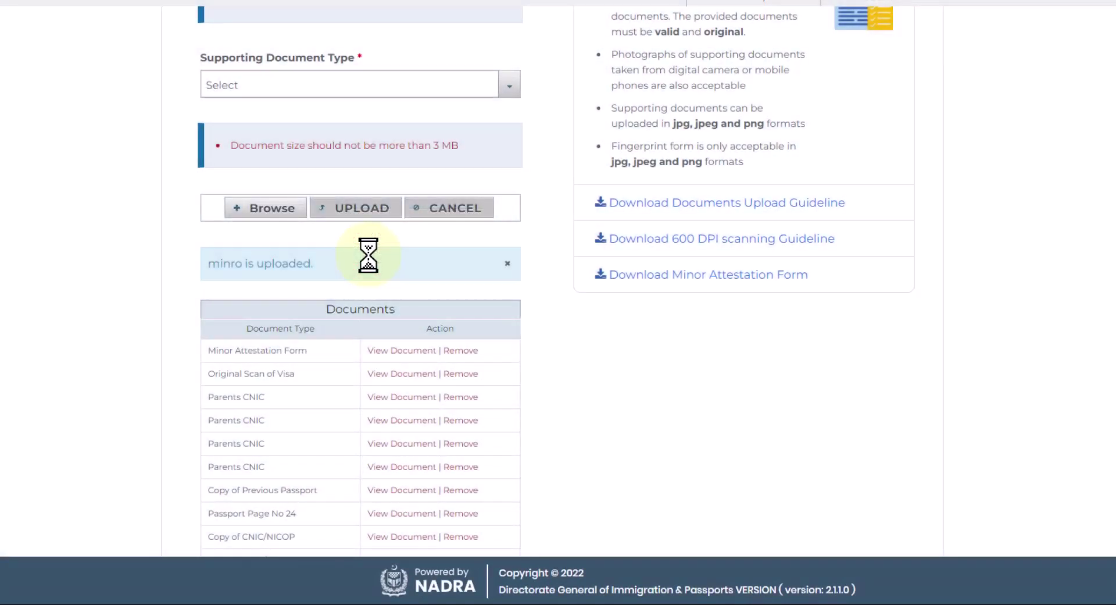
scroll(368, 285, down, 1)
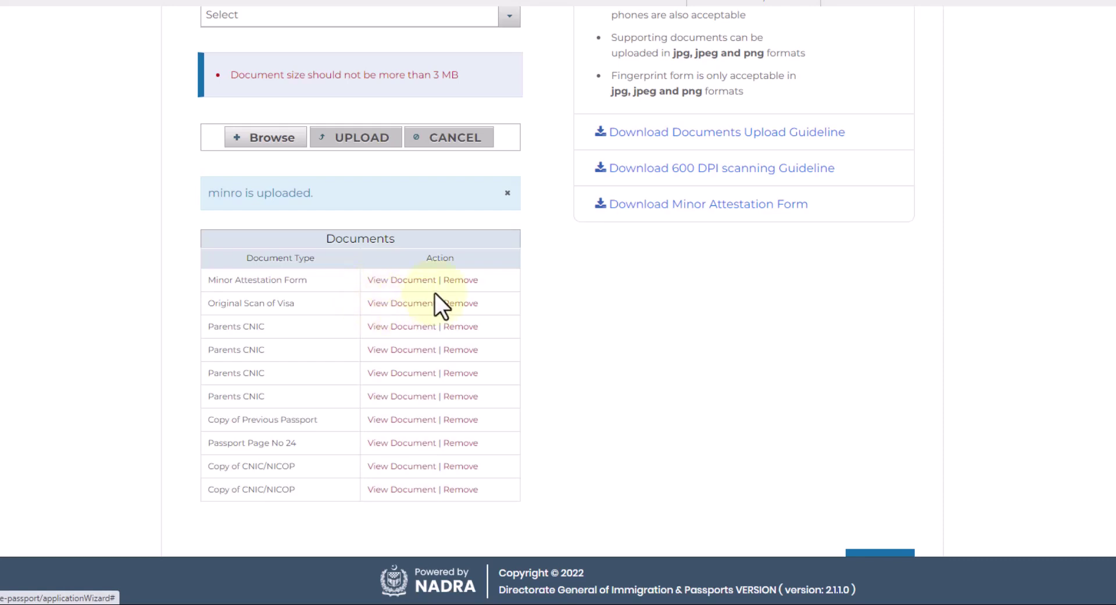
scroll(440, 294, down, 1)
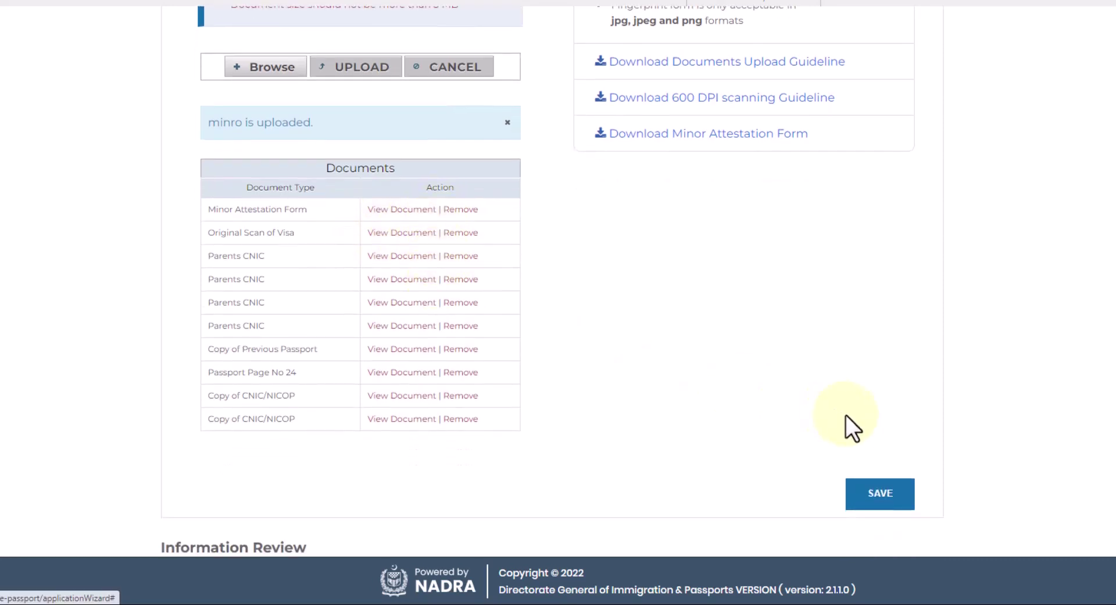
Save the uploaded documents and scroll the review page down to the Declarations
click(882, 493)
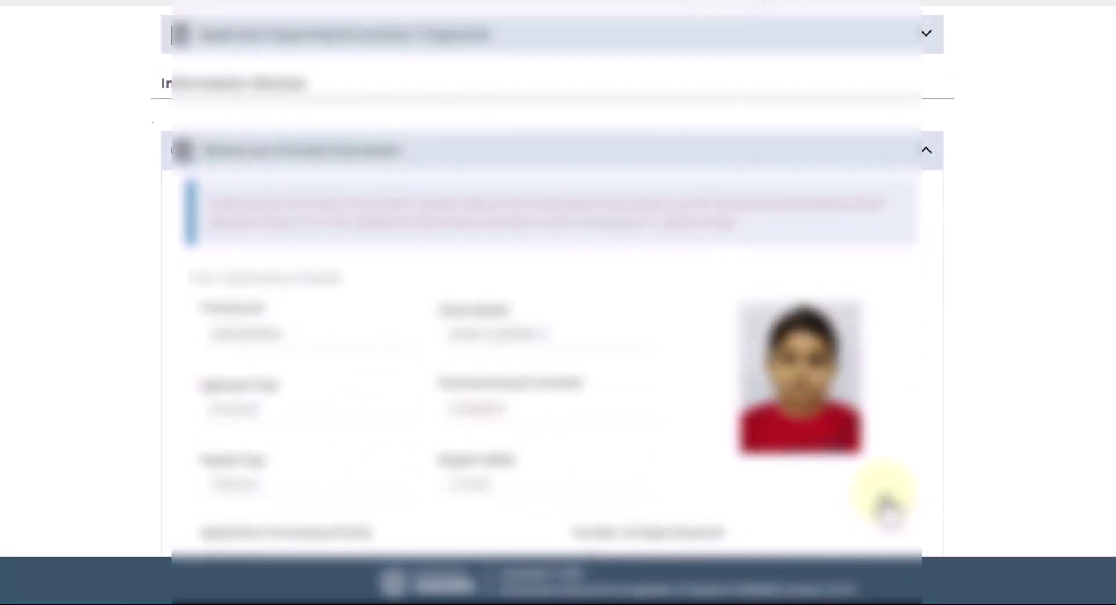
scroll(299, 207, up, 1)
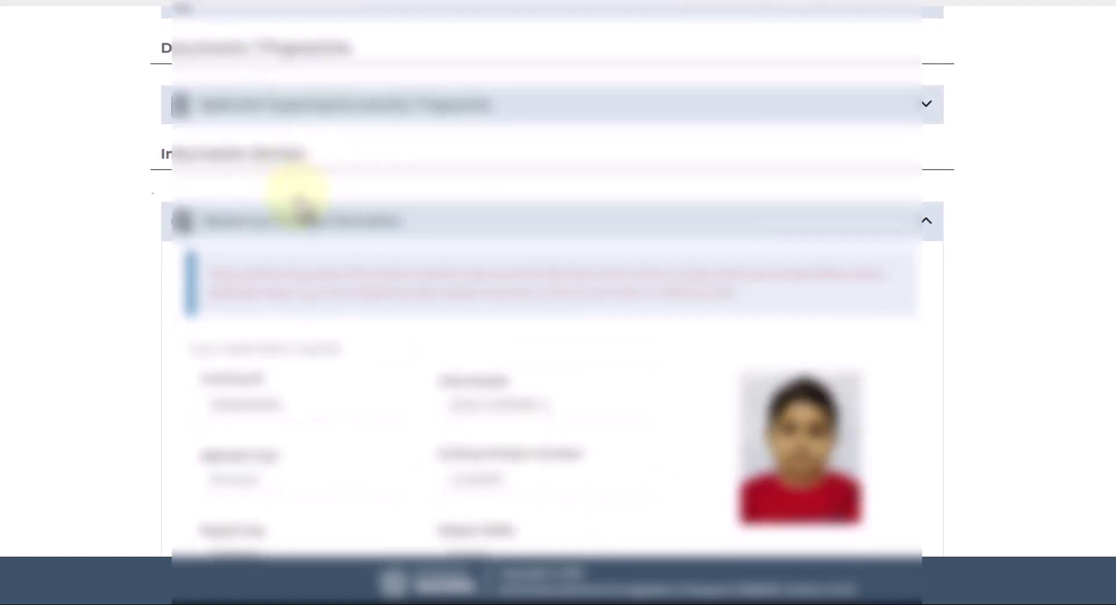
scroll(299, 207, down, 5)
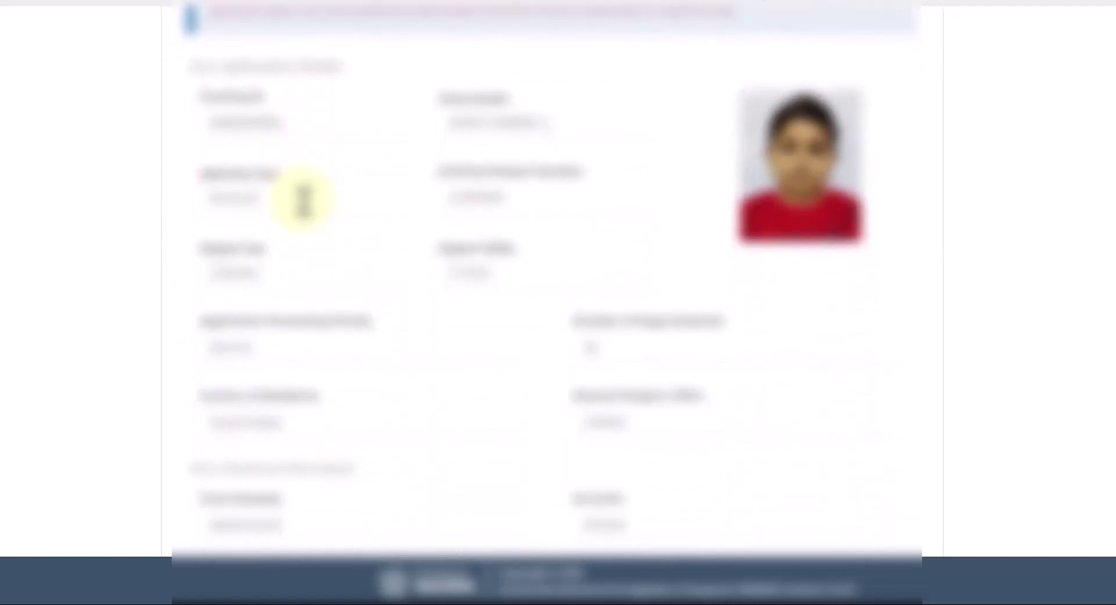
scroll(307, 215, down, 2)
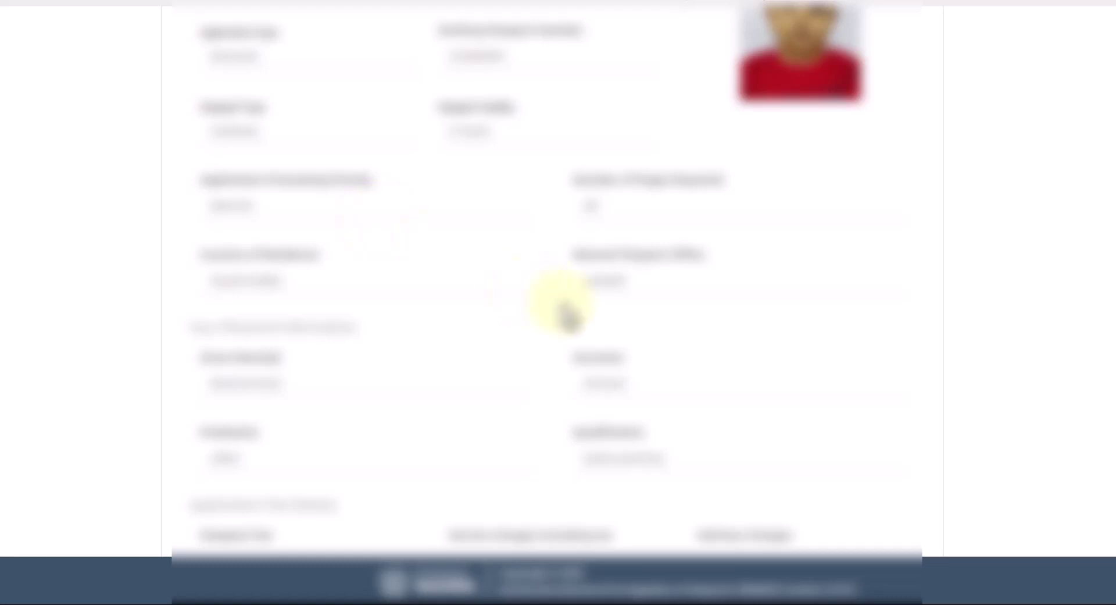
scroll(452, 227, down, 8)
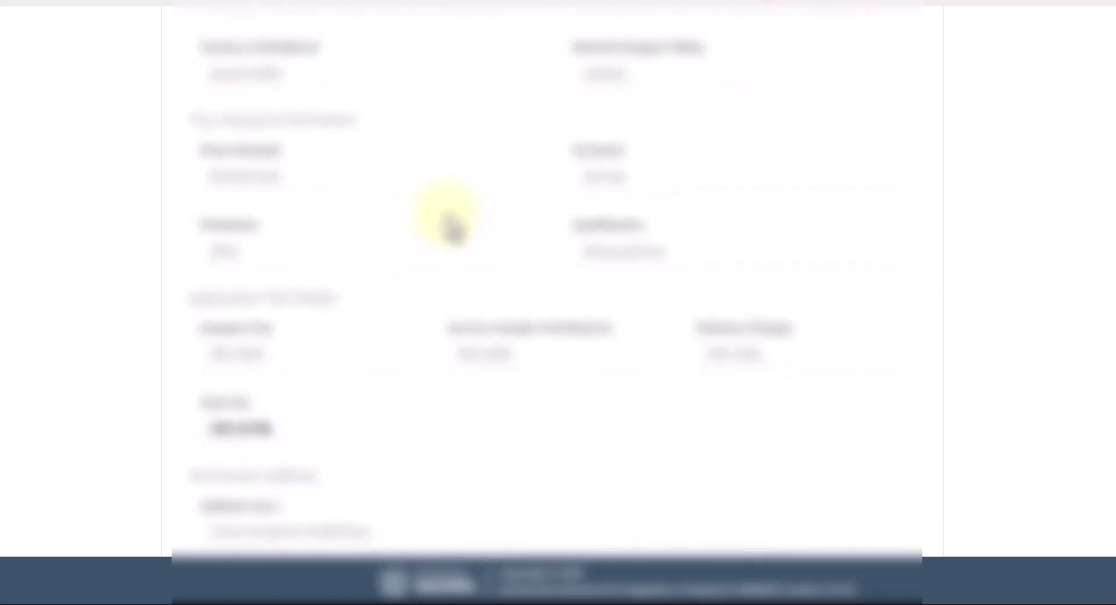
scroll(452, 227, down, 6)
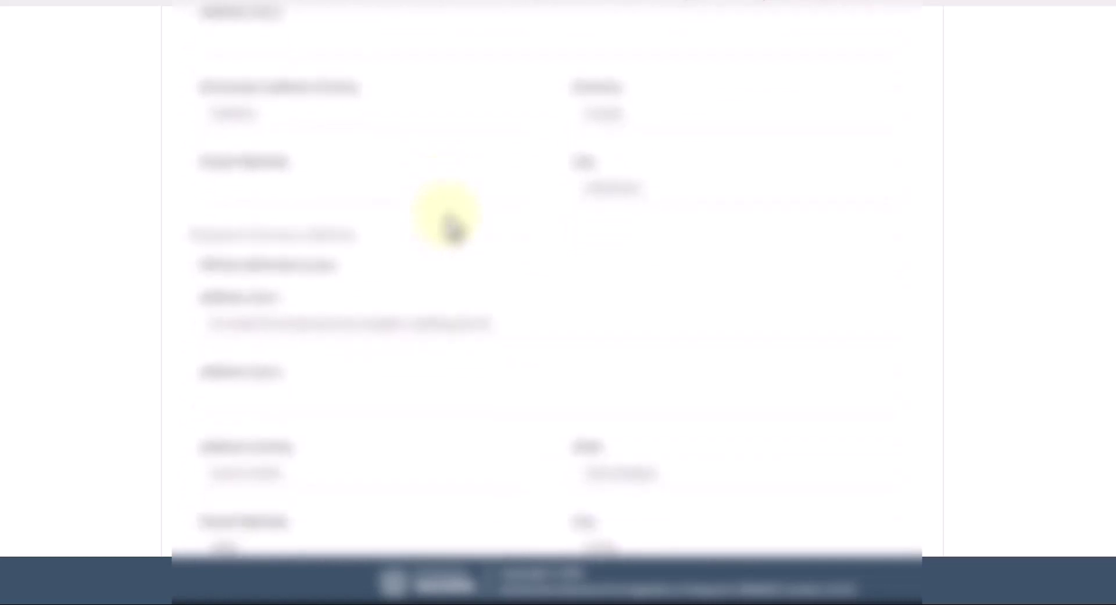
scroll(452, 227, down, 9)
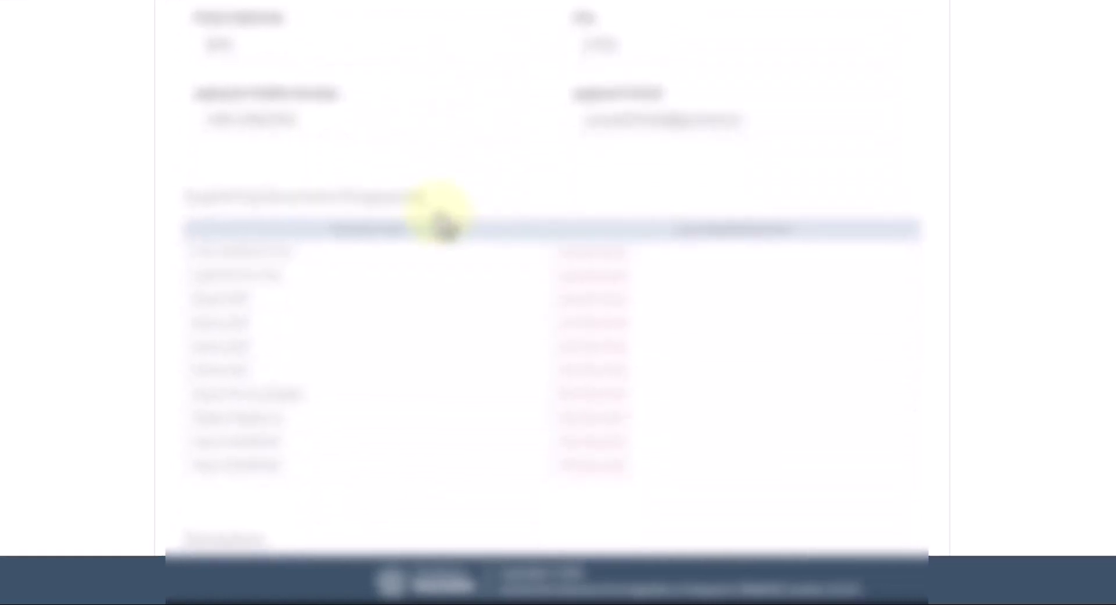
scroll(445, 229, down, 7)
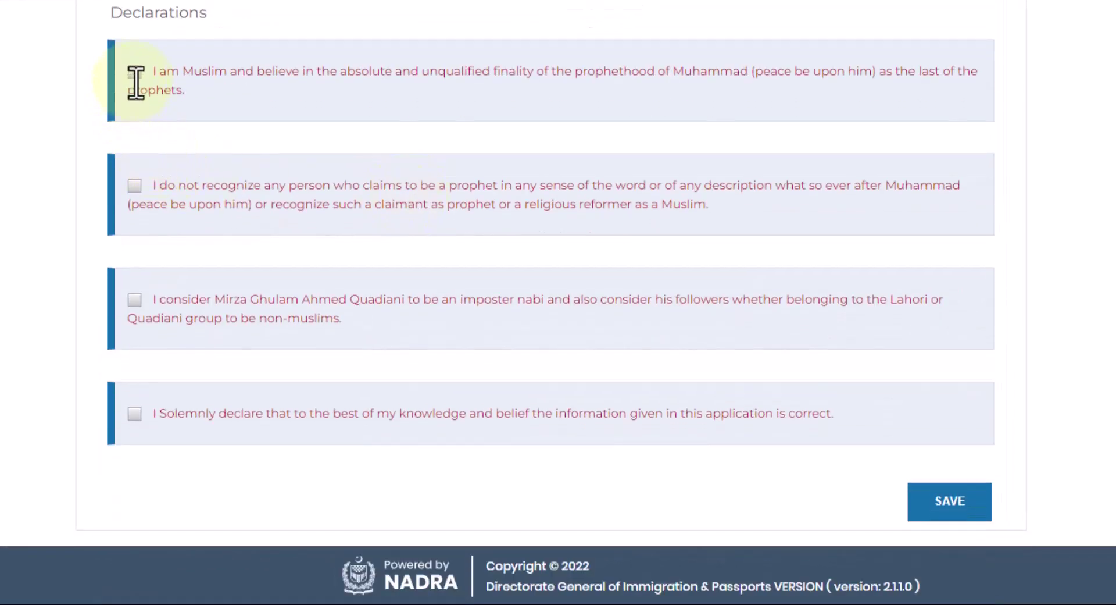
Tick all four declaration checkboxes and save the application
click(134, 72)
click(134, 185)
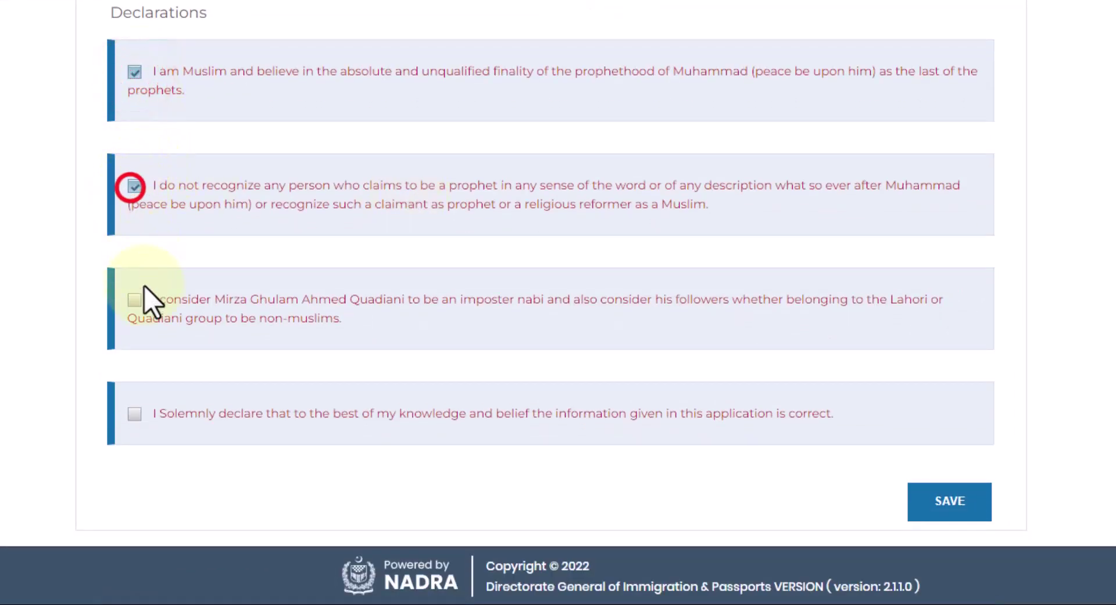
click(134, 299)
click(134, 414)
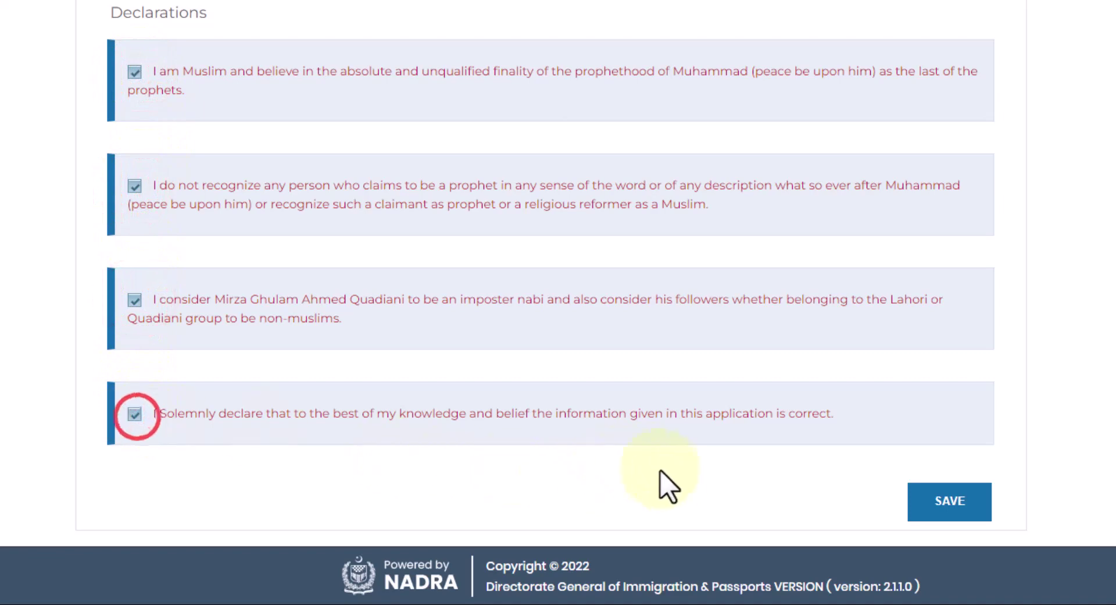
scroll(644, 474, down, 2)
click(955, 416)
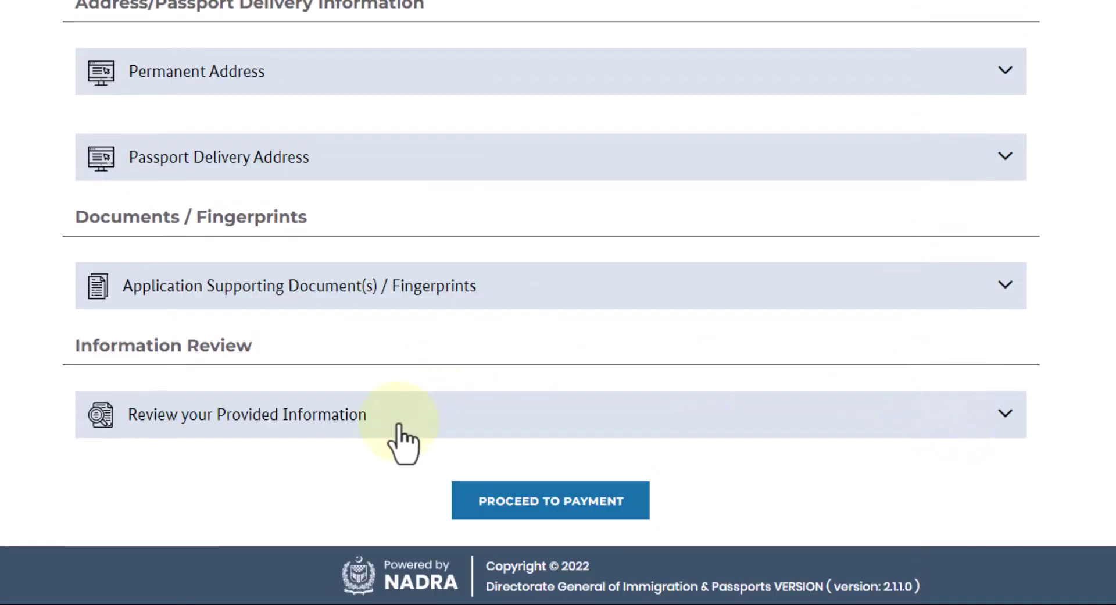
Proceed to payment and accept the payment terms and conditions
click(557, 510)
scroll(558, 513, down, 4)
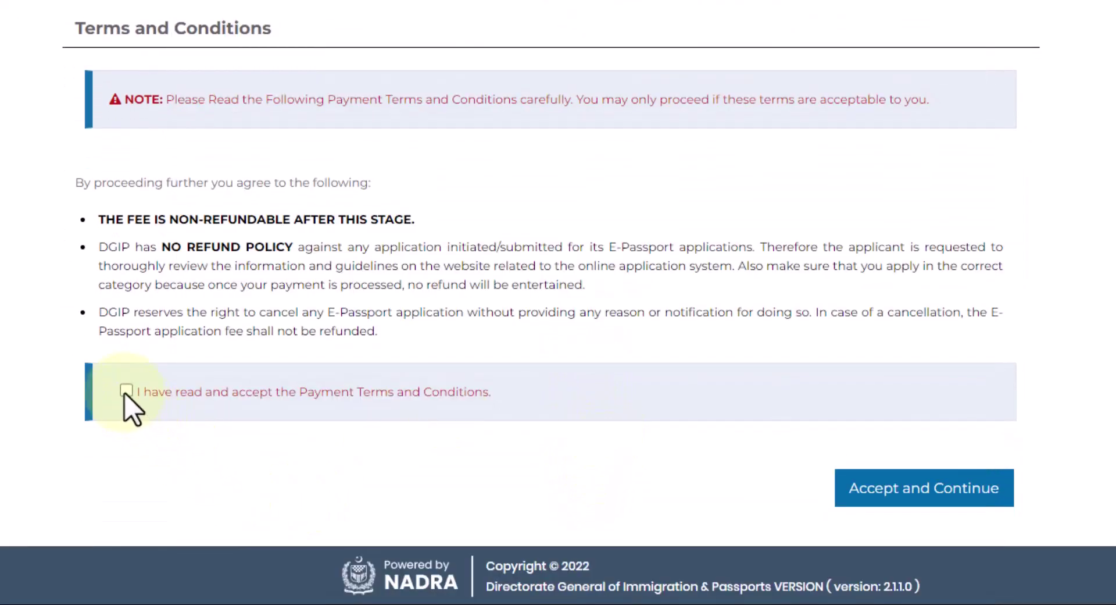
click(126, 391)
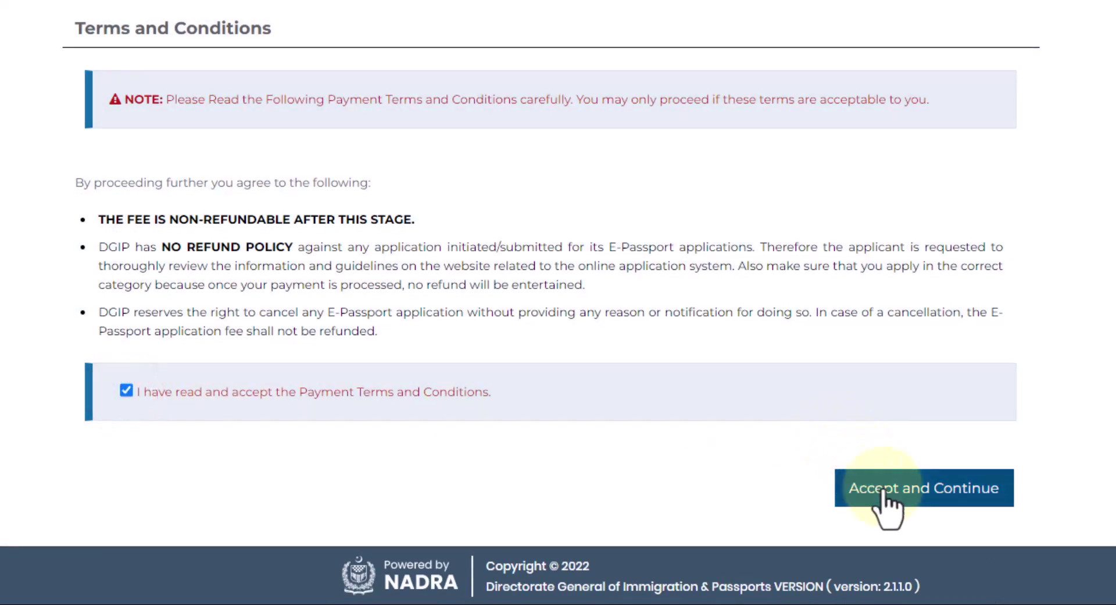
click(885, 489)
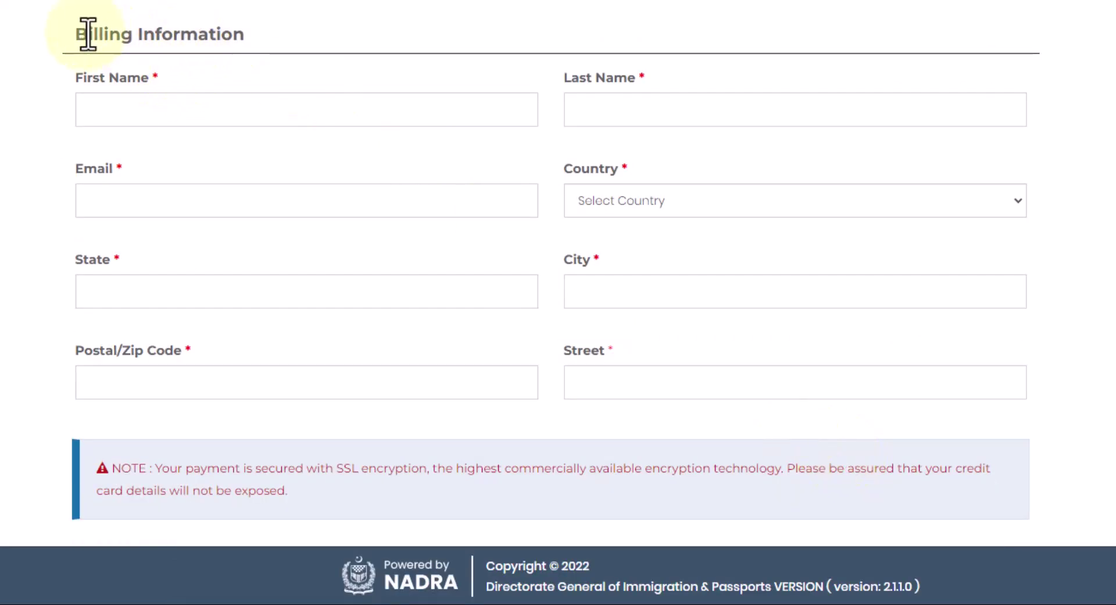
Fill the payer's first name, last name and e-mail from saved suggestions
drag(82, 34, 294, 50)
click(292, 39)
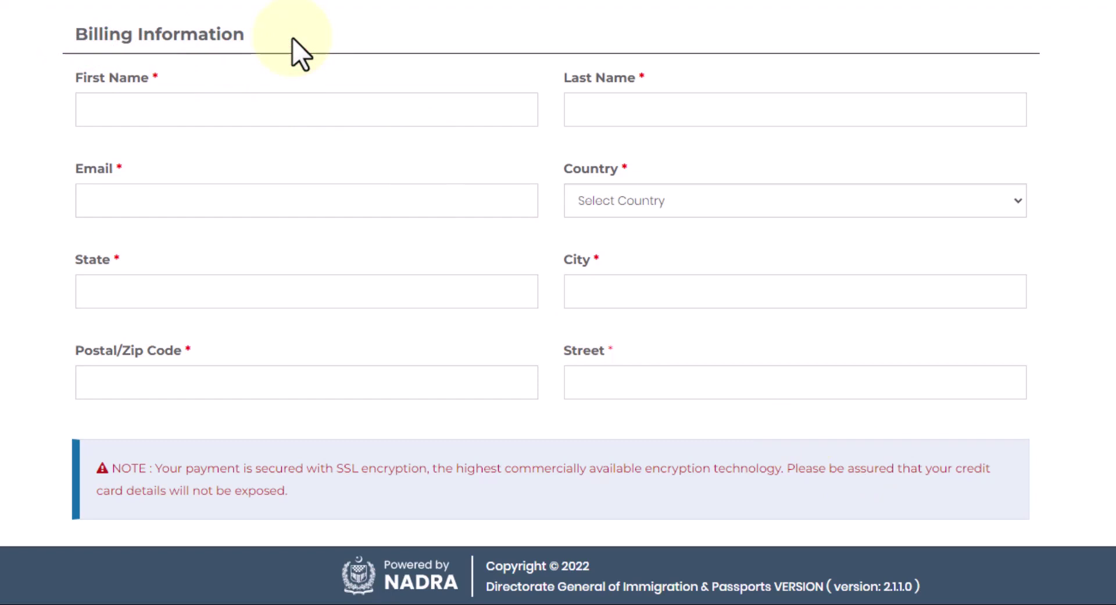
click(119, 110)
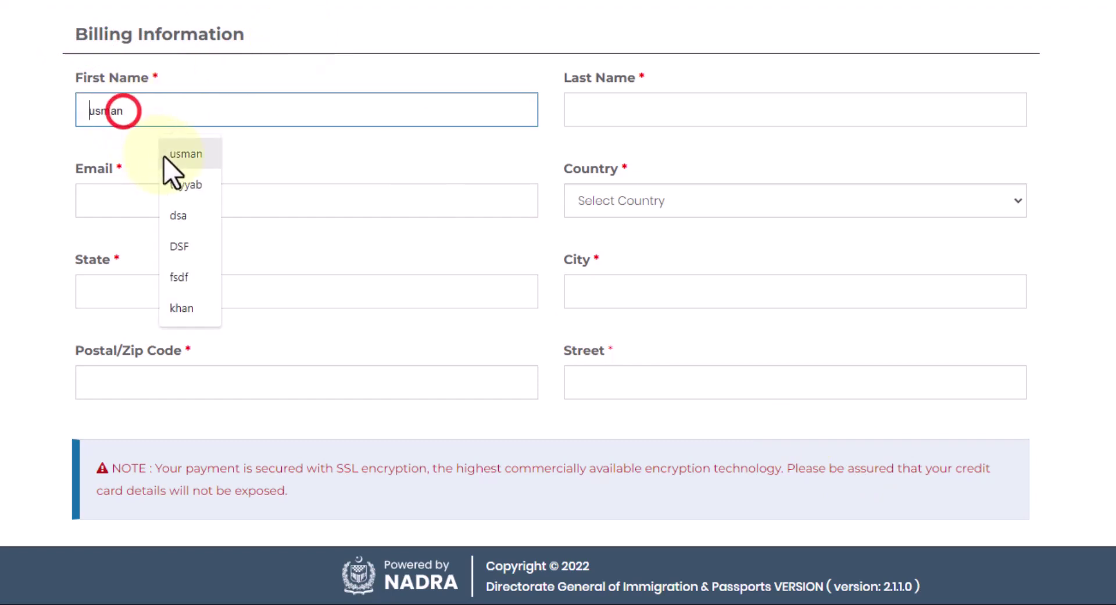
click(171, 153)
click(609, 108)
click(669, 153)
click(312, 213)
click(239, 253)
Set the billing country to Pakistan with state and city 'na'
click(613, 211)
key(p)
key(Return)
click(241, 287)
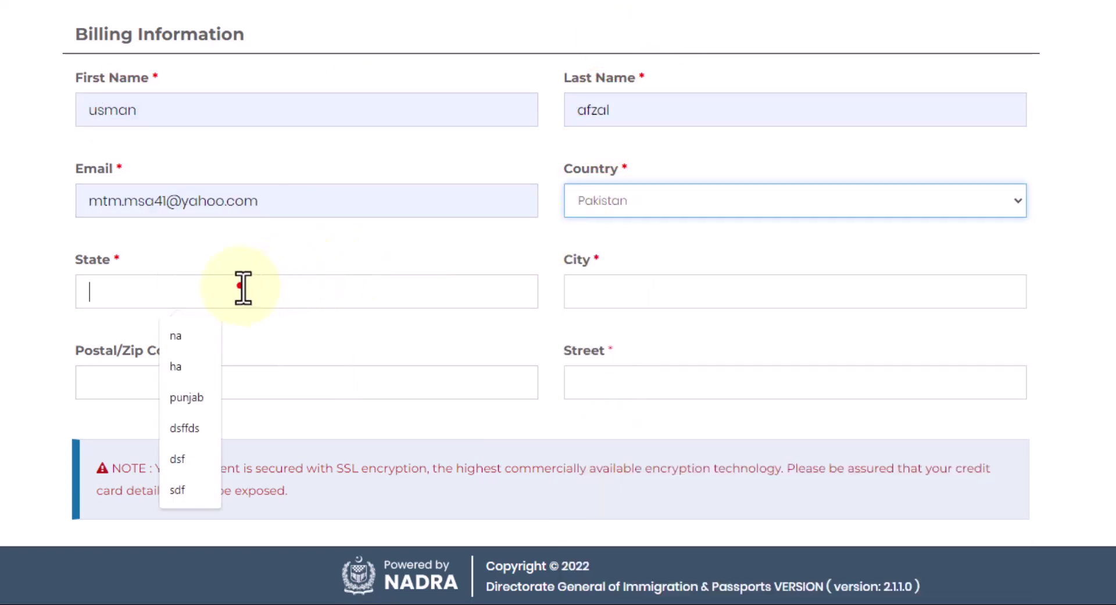
click(199, 335)
click(609, 306)
click(663, 332)
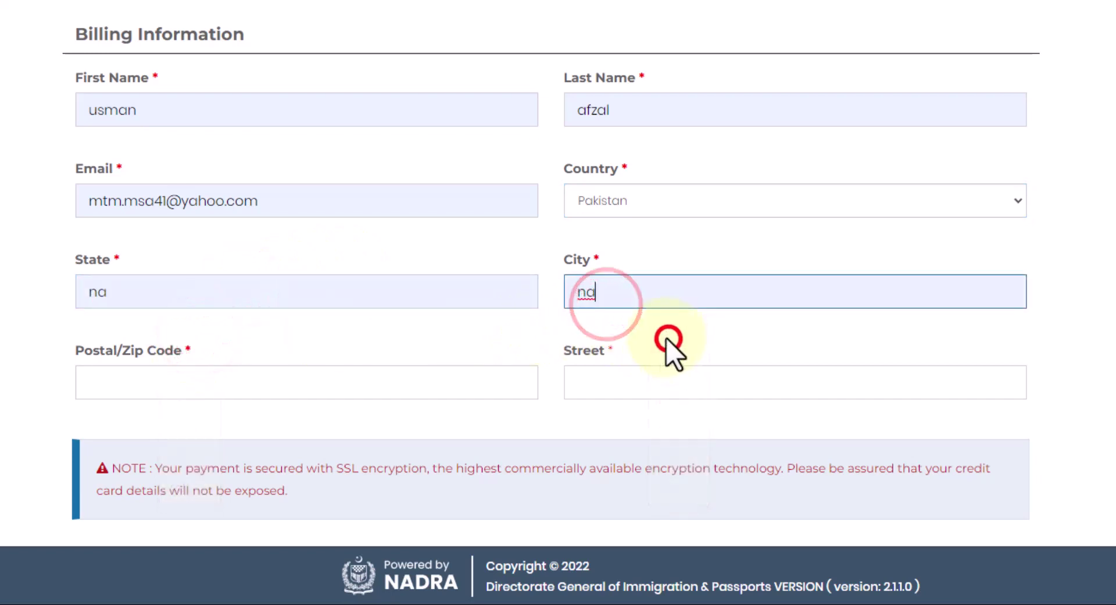
Fill the postal code and street 'na', then submit the billing details
click(259, 388)
click(195, 425)
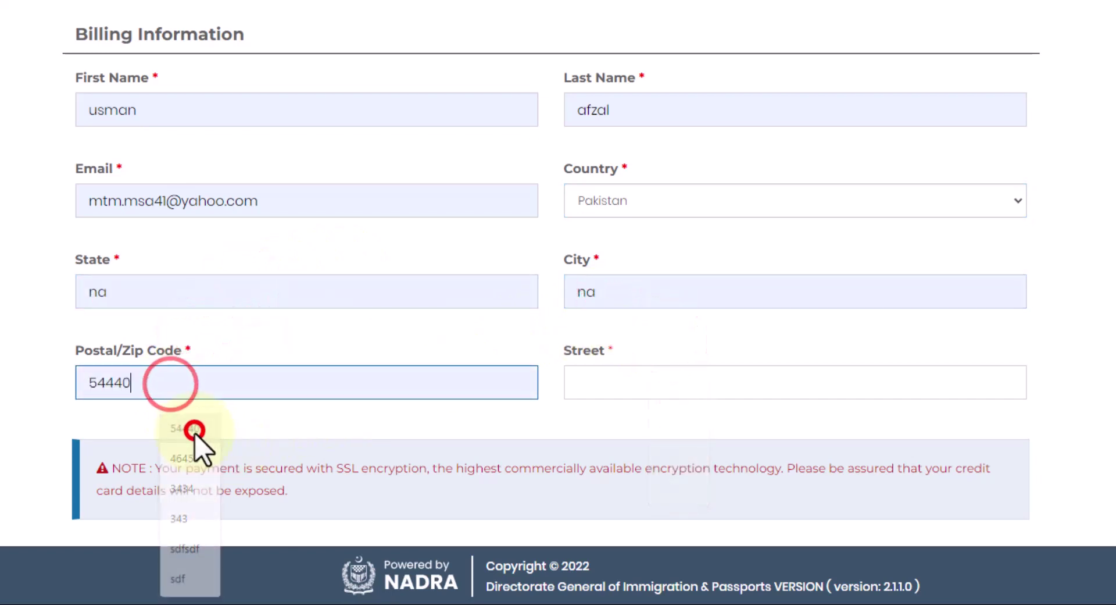
click(631, 392)
click(664, 426)
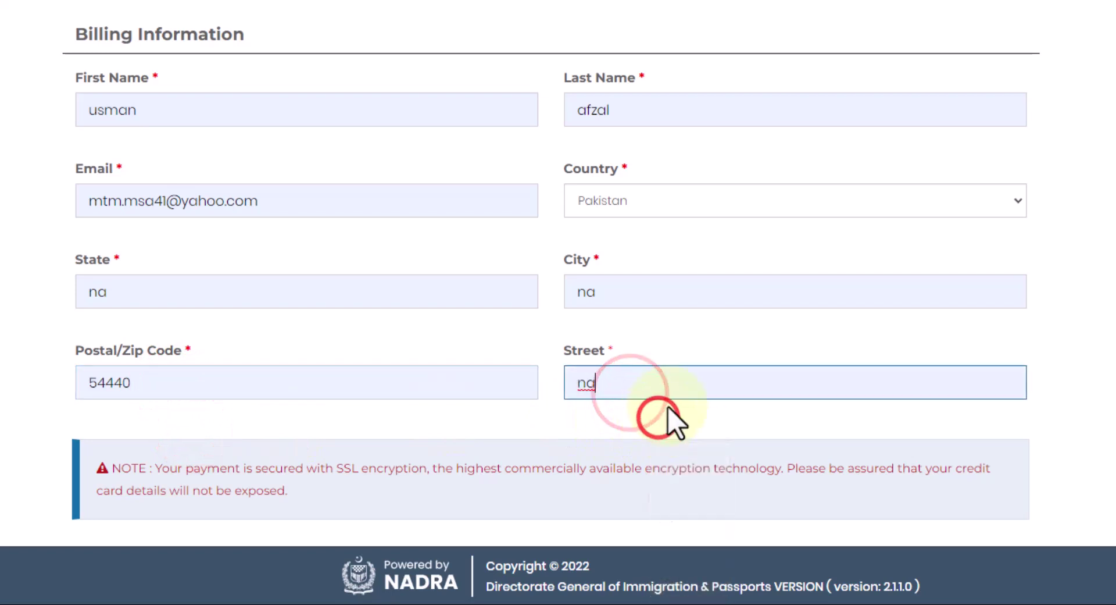
click(1073, 224)
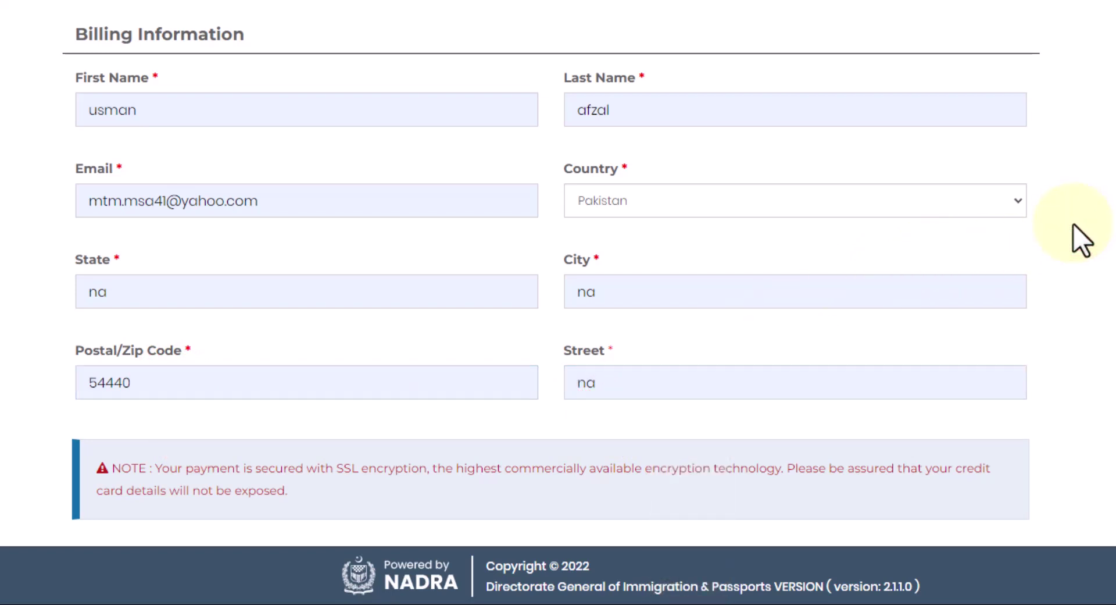
scroll(1079, 240, down, 2)
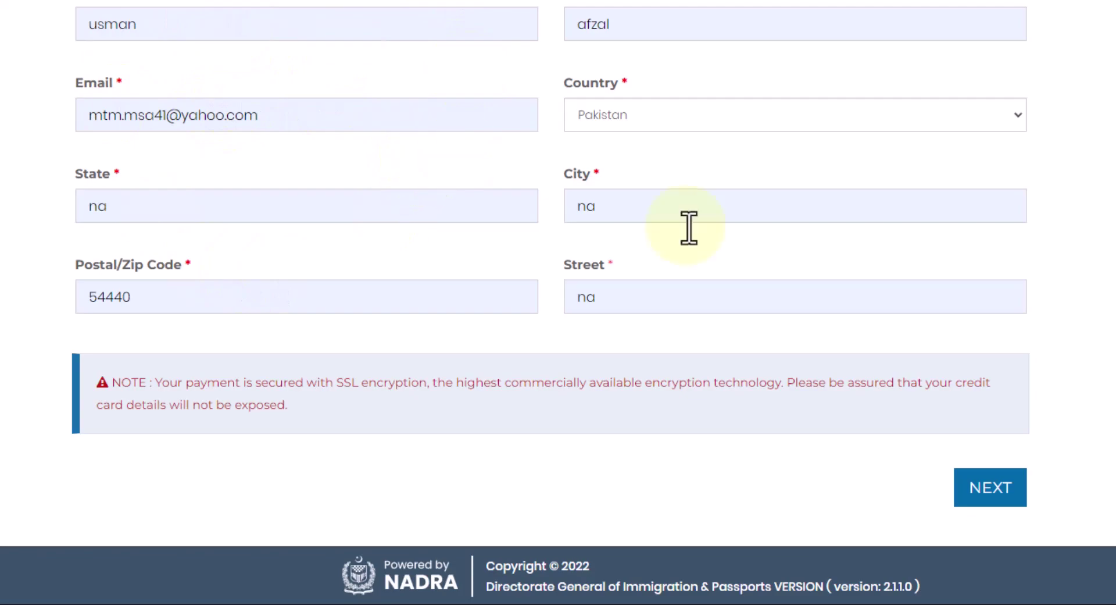
click(987, 491)
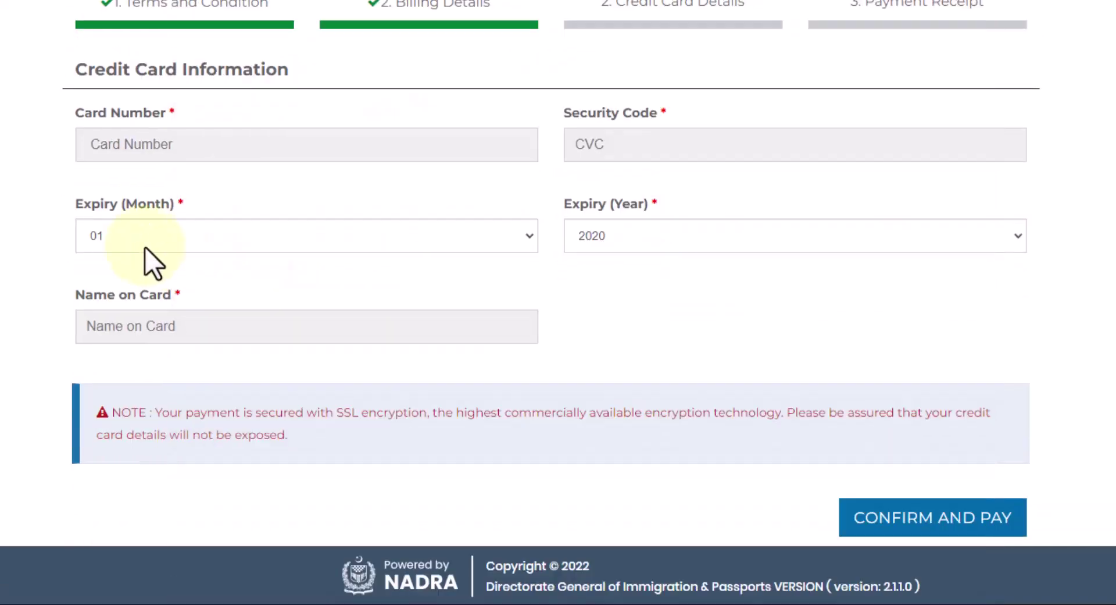
Enter the card number and the card security code in the payment form
drag(78, 71, 301, 80)
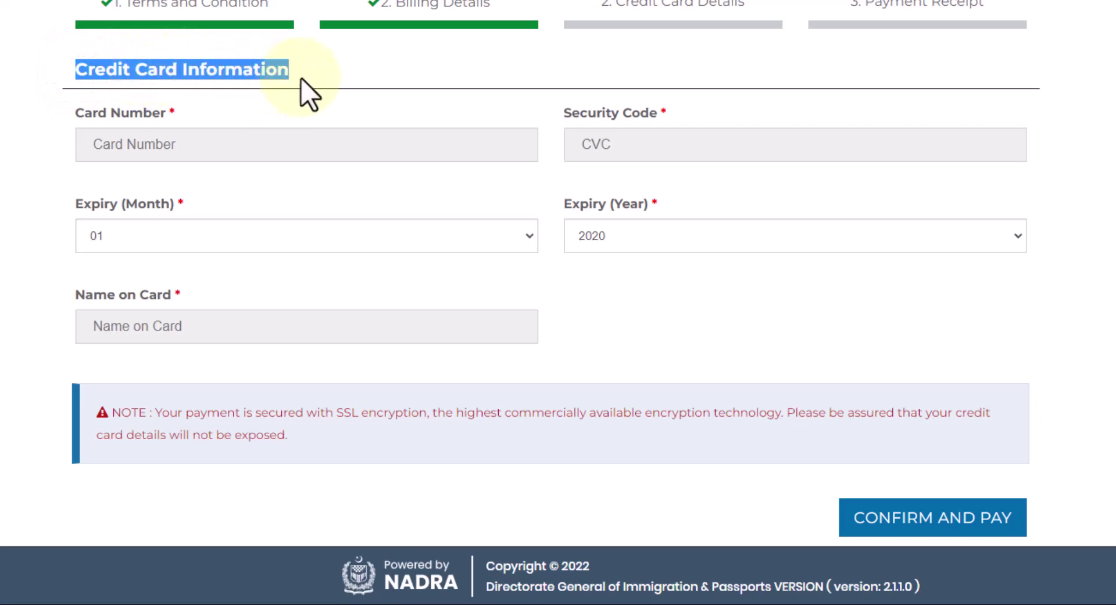
click(305, 76)
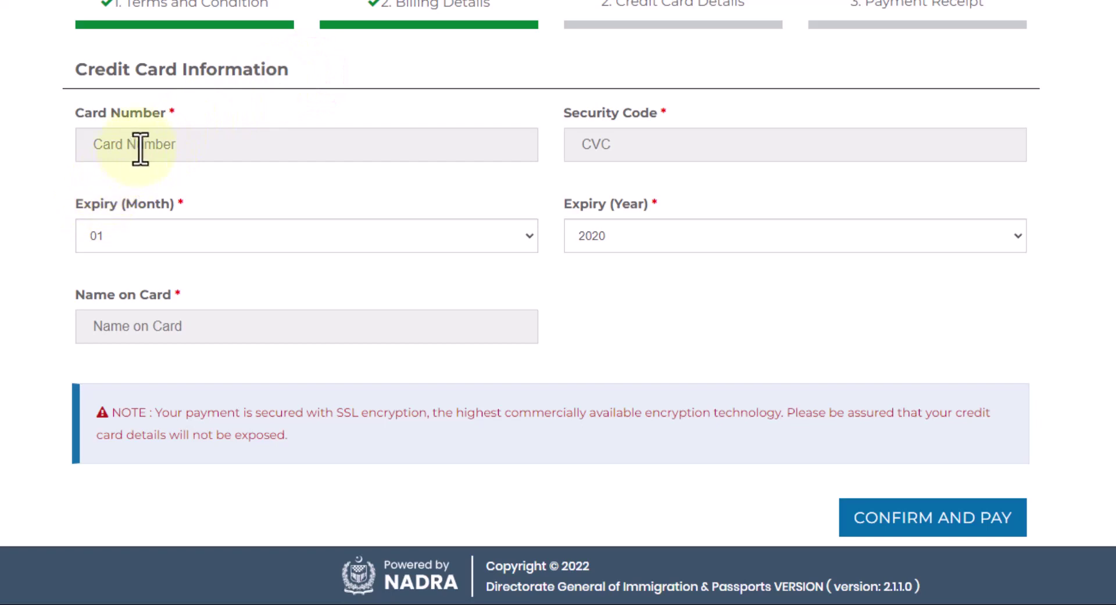
click(123, 148)
drag(551, 115, 633, 145)
click(622, 149)
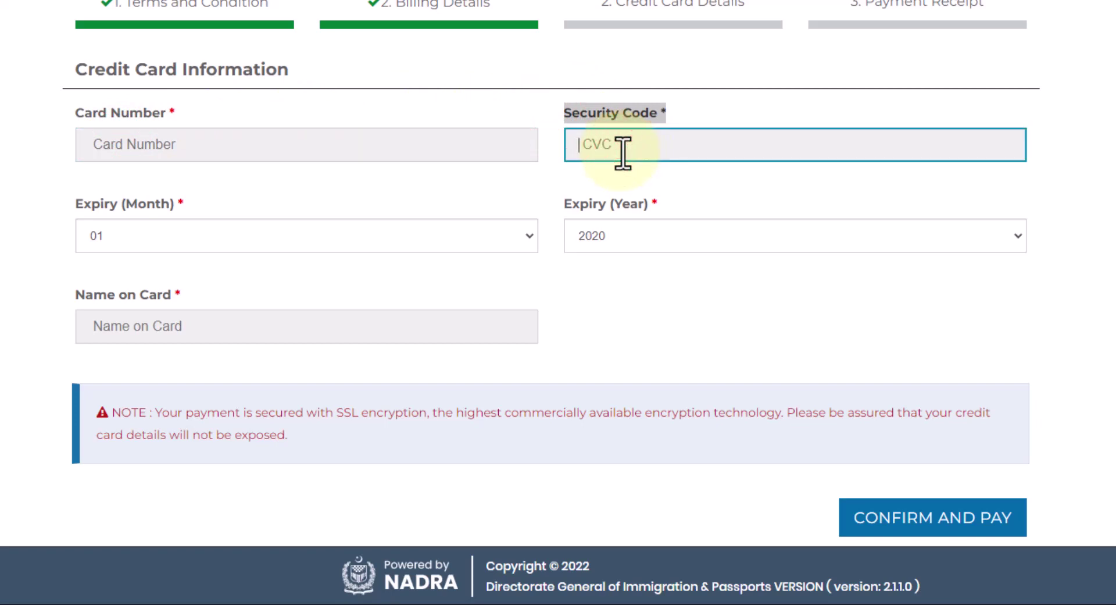
click(688, 147)
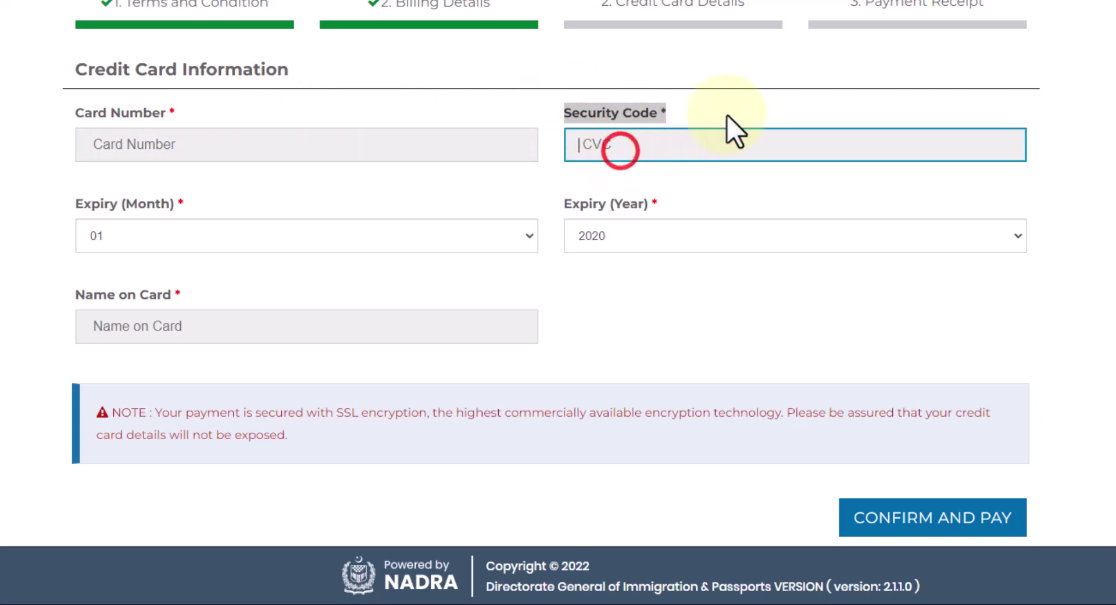
click(732, 110)
click(621, 142)
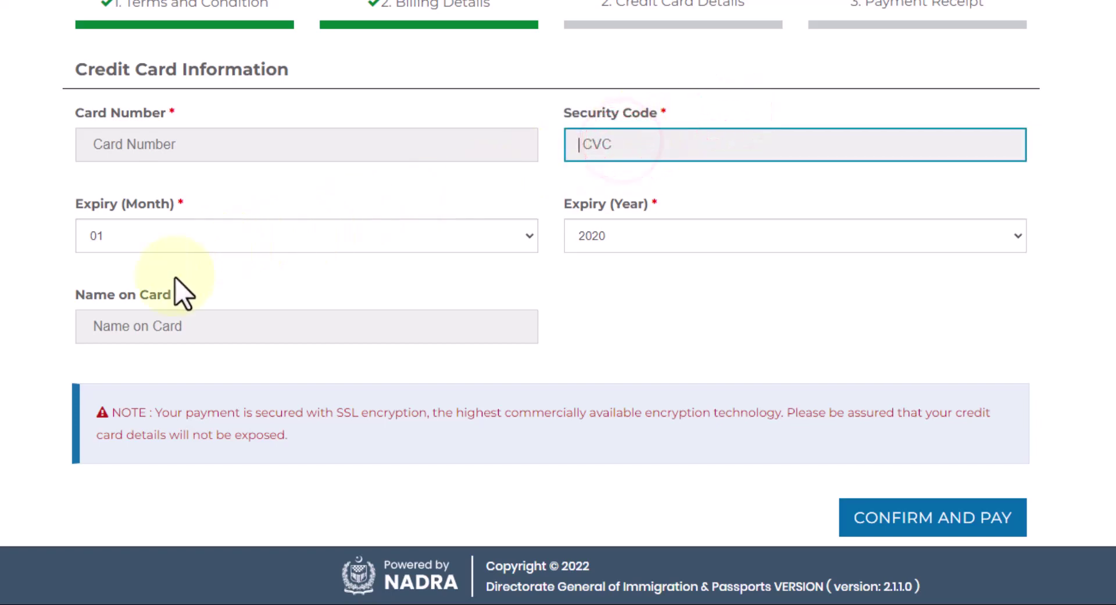
Set the card expiry to 06/2034 and choose the saved cardholder name suggestion
click(183, 237)
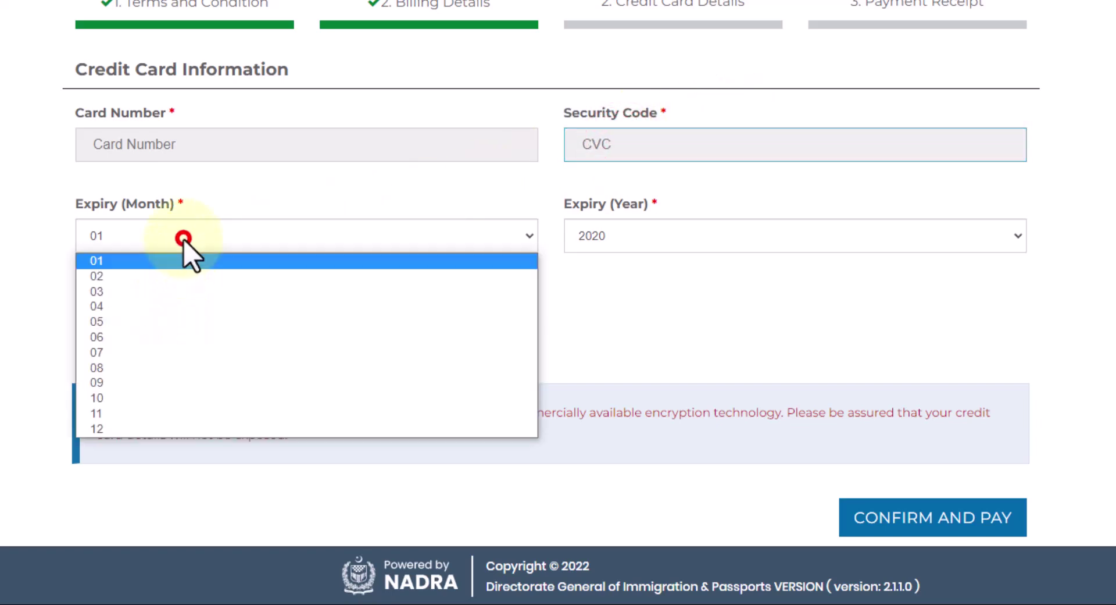
click(150, 337)
click(645, 234)
click(644, 186)
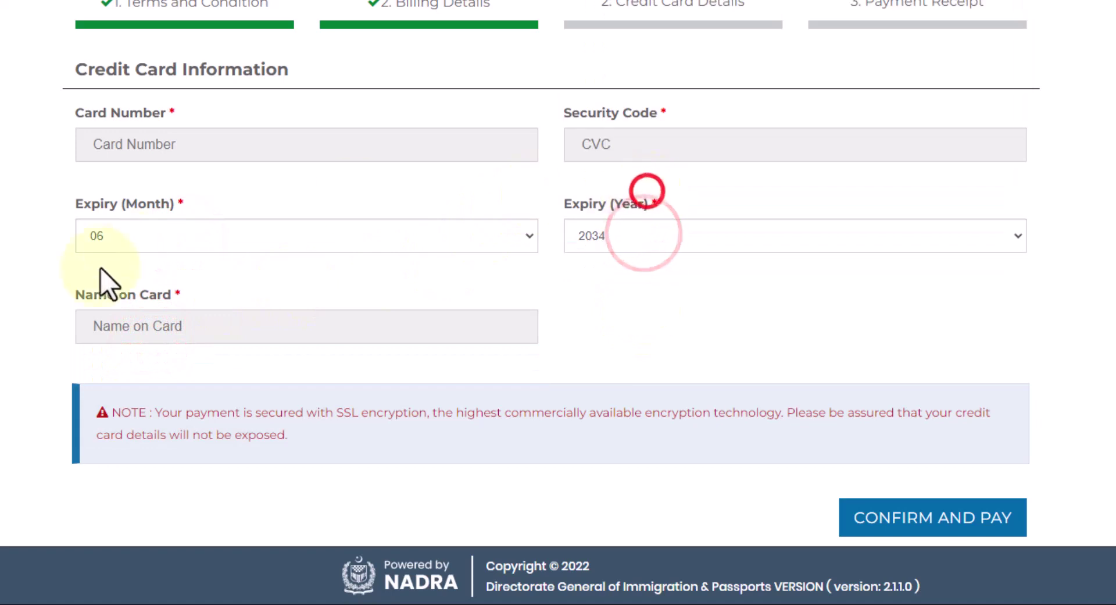
click(138, 326)
click(186, 371)
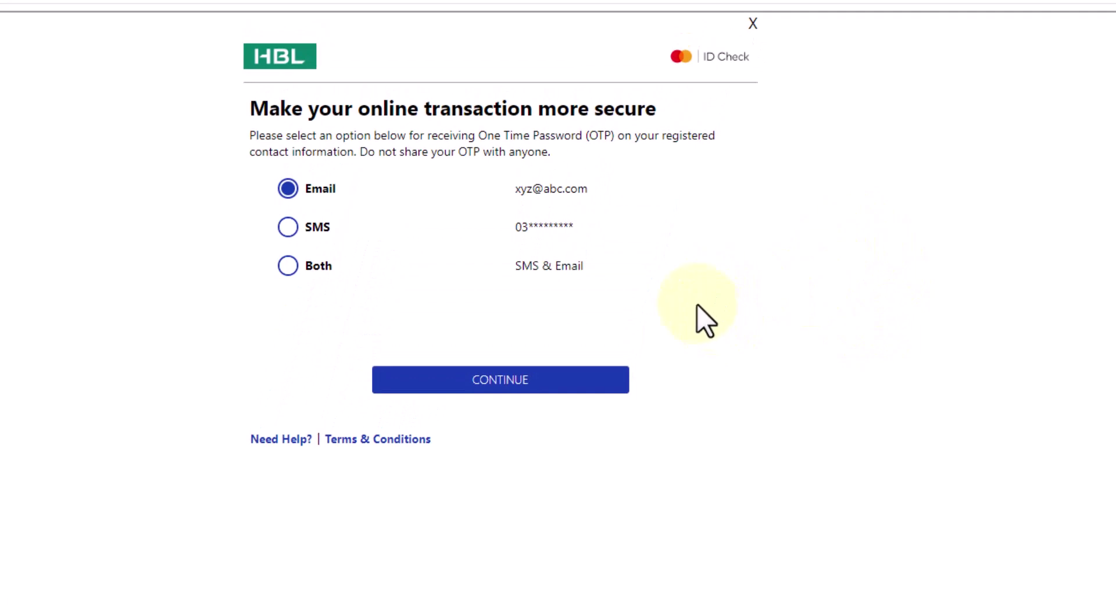
Have the OTP sent by both SMS and e-mail, submit it, and review the payment receipt
click(288, 266)
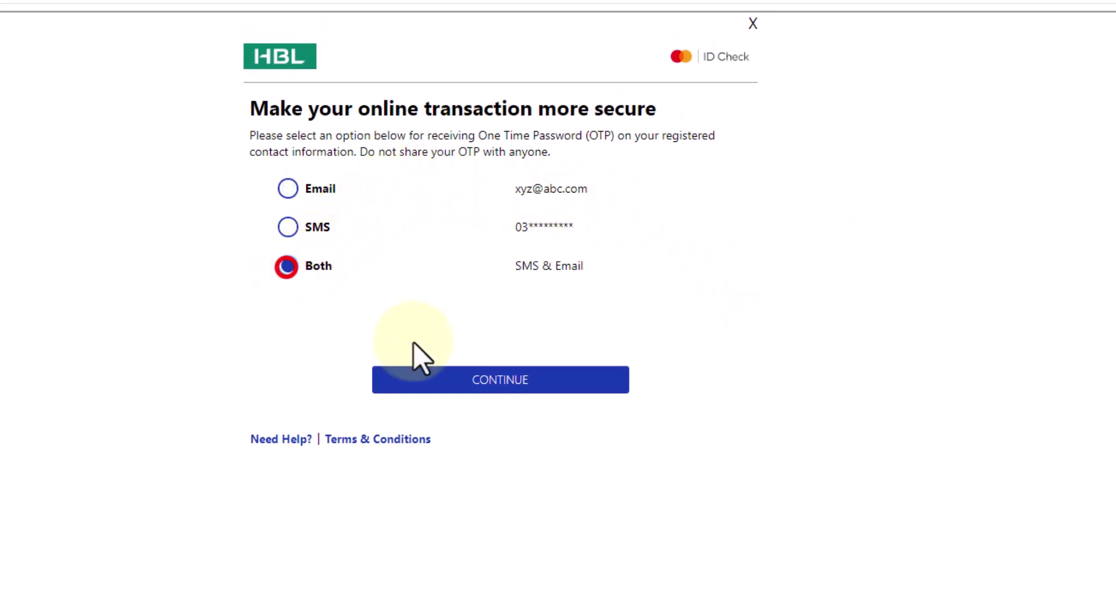
click(510, 381)
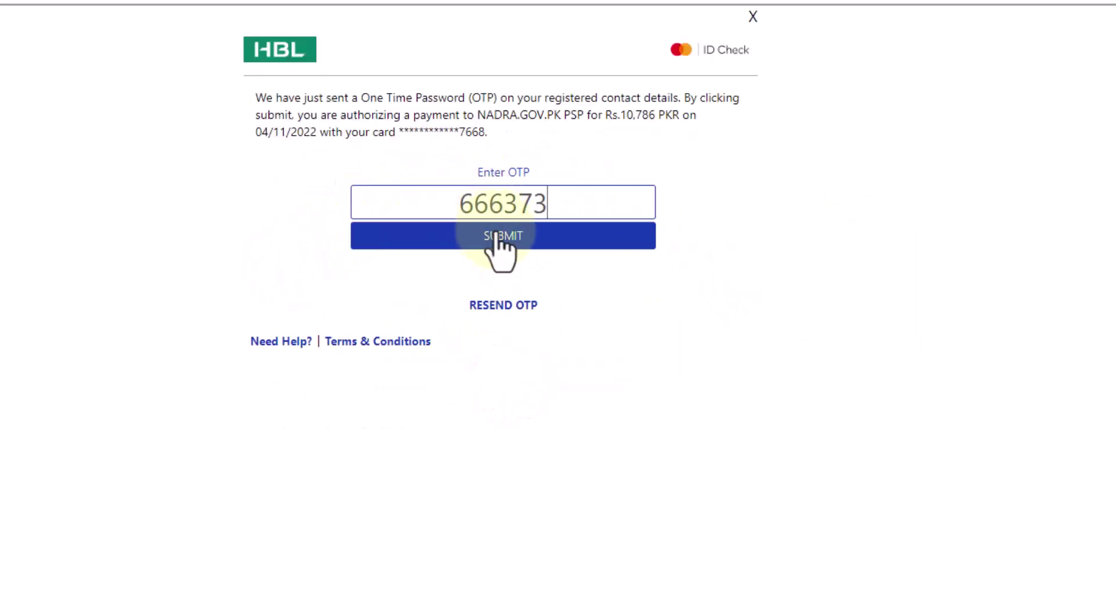
click(513, 236)
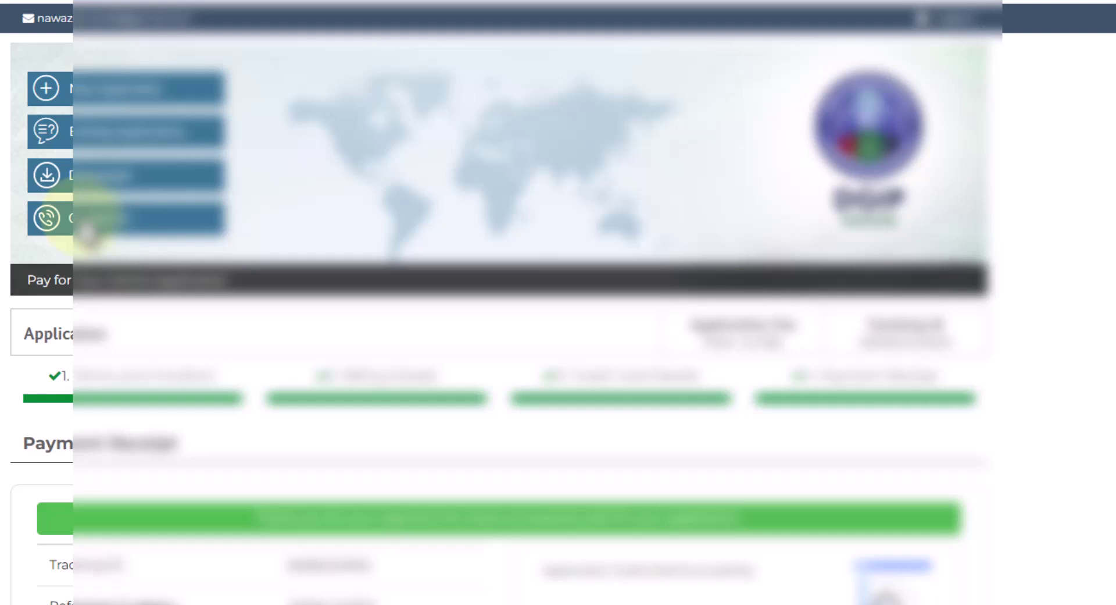
scroll(66, 259, down, 5)
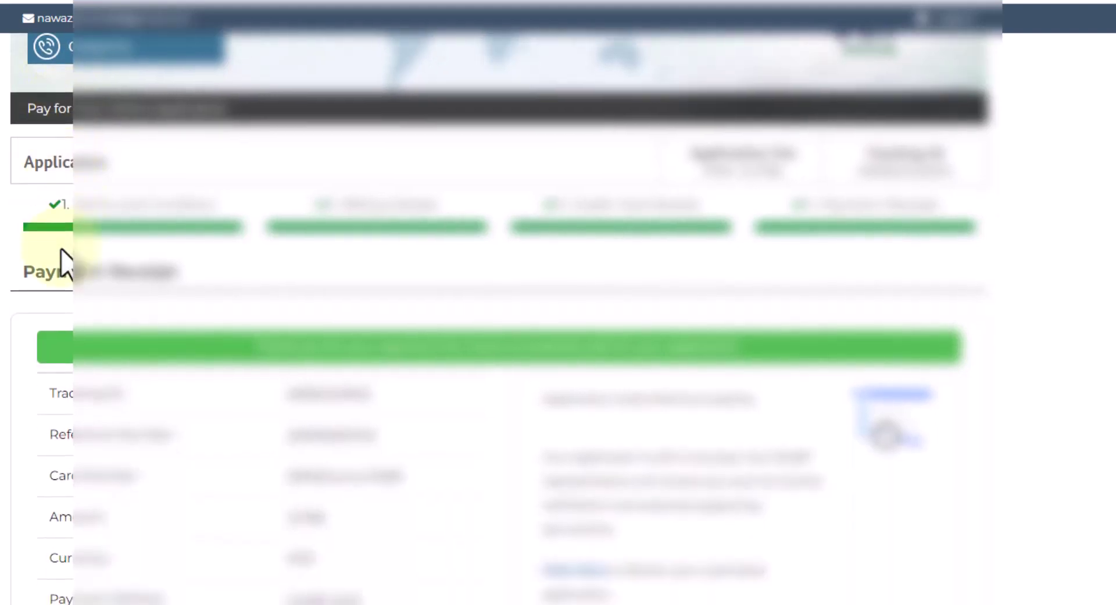